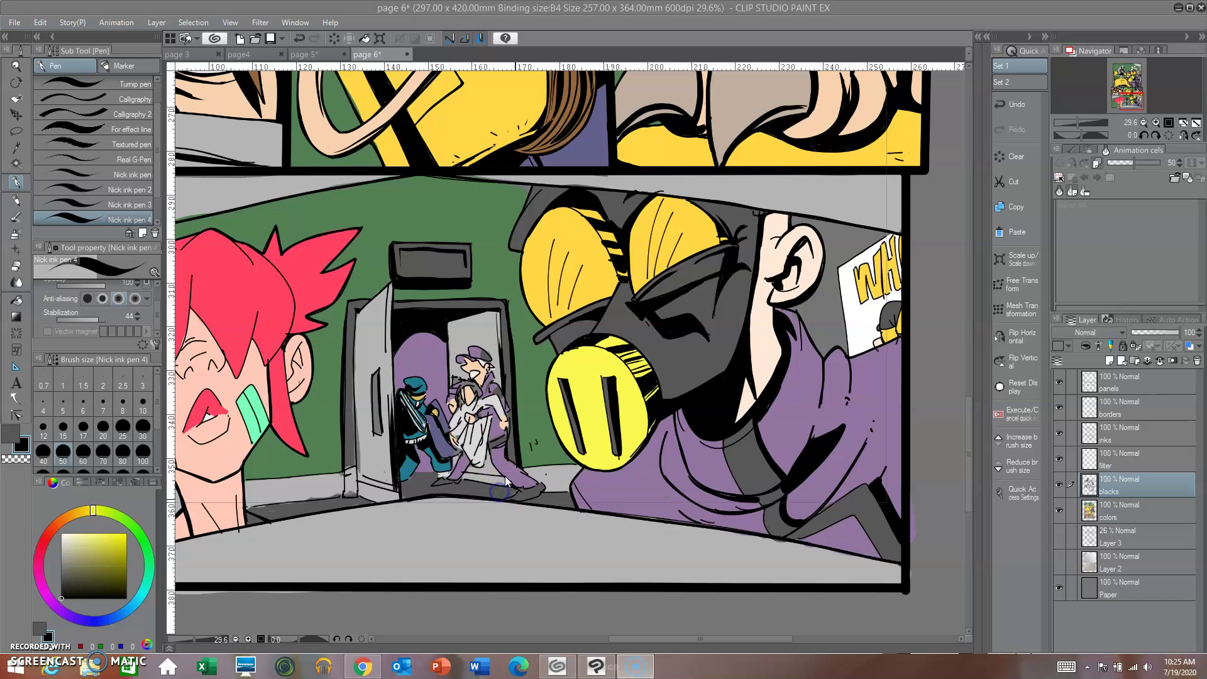
- With Nick ink pen 4, ink black shadows on the doorway figures' heads, hair and arm
{"action": "left_click_drag", "start_coordinate": [516, 478], "coordinate": [687, 567]}
{"action": "left_click", "coordinate": [18, 182]}
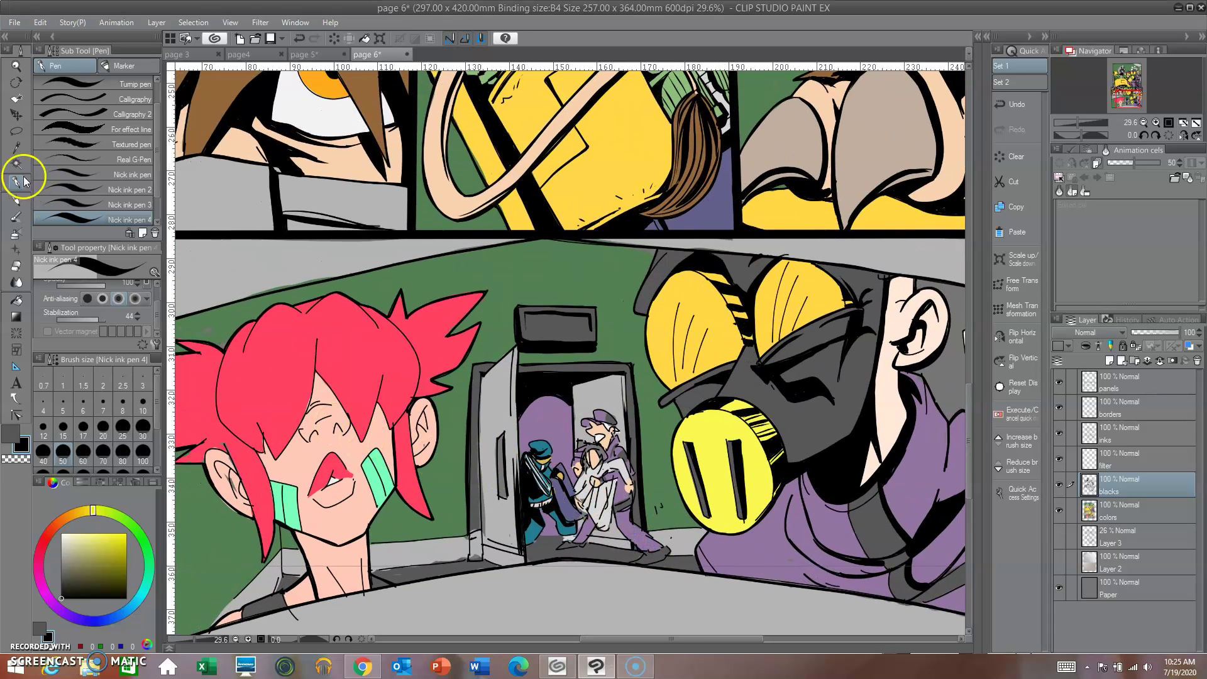
{"action": "mouse_move", "coordinate": [612, 476]}
{"action": "left_mouse_down"}
{"action": "mouse_move", "coordinate": [591, 437]}
{"action": "mouse_move", "coordinate": [609, 450]}
{"action": "mouse_move", "coordinate": [605, 425]}
{"action": "left_mouse_up"}
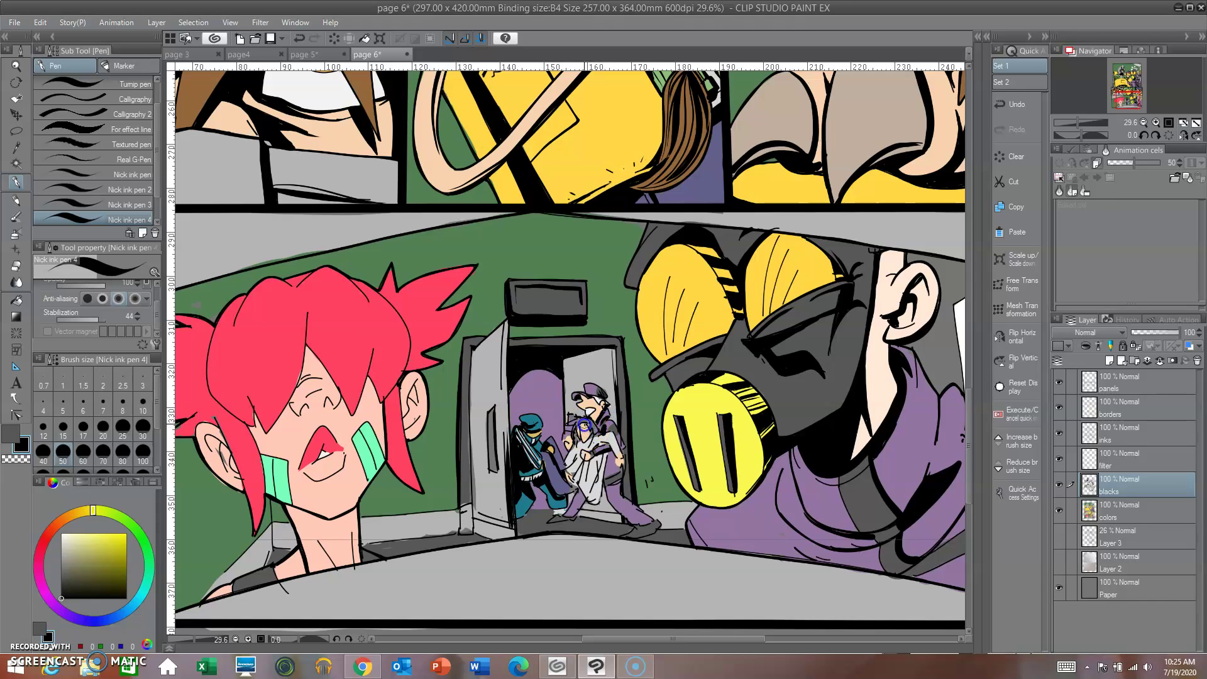
{"action": "mouse_move", "coordinate": [586, 426]}
{"action": "left_mouse_down"}
{"action": "mouse_move", "coordinate": [577, 422]}
{"action": "mouse_move", "coordinate": [600, 460]}
{"action": "left_mouse_up"}
{"action": "mouse_move", "coordinate": [615, 454]}
{"action": "left_mouse_down"}
{"action": "mouse_move", "coordinate": [575, 480]}
{"action": "mouse_move", "coordinate": [583, 449]}
{"action": "mouse_move", "coordinate": [568, 474]}
{"action": "left_mouse_up"}
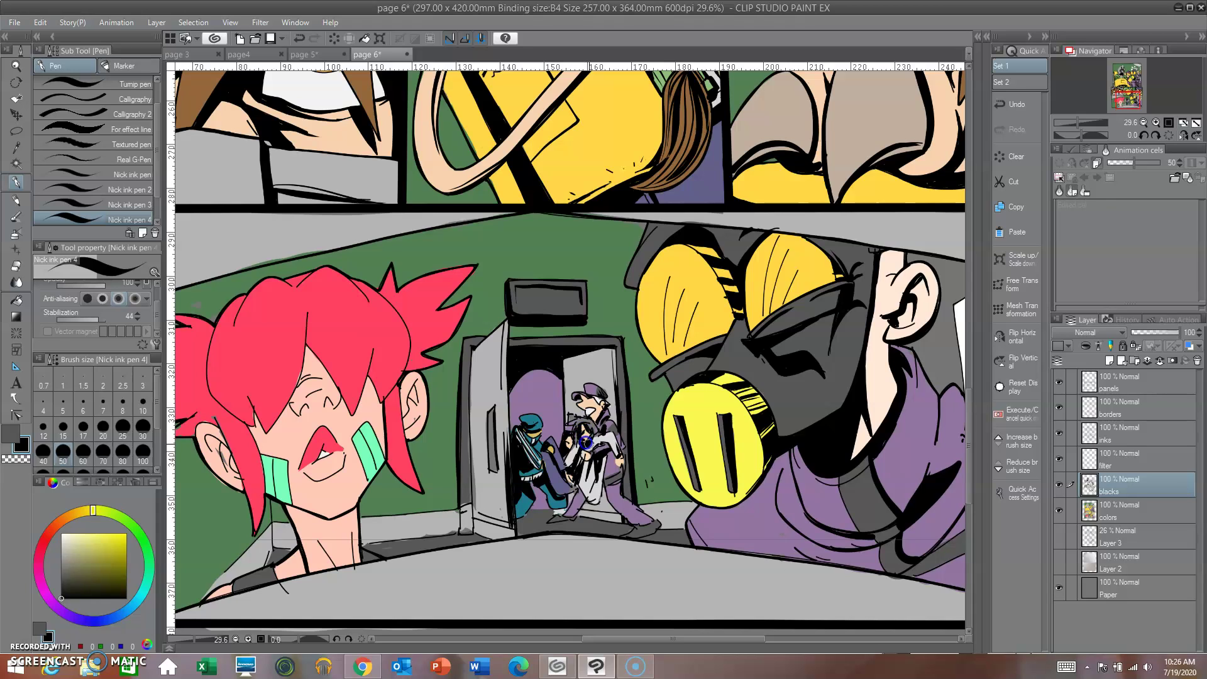
{"action": "left_click_drag", "start_coordinate": [586, 443], "coordinate": [577, 467]}
- Blacken the carried and blue figures' legs, the foot shadow and the purple figure's shoe
{"action": "mouse_move", "coordinate": [588, 495]}
{"action": "left_mouse_down"}
{"action": "mouse_move", "coordinate": [573, 457]}
{"action": "mouse_move", "coordinate": [574, 494]}
{"action": "mouse_move", "coordinate": [539, 433]}
{"action": "left_mouse_up"}
{"action": "left_click_drag", "start_coordinate": [528, 406], "coordinate": [520, 516]}
{"action": "mouse_move", "coordinate": [524, 523]}
{"action": "left_mouse_down"}
{"action": "mouse_move", "coordinate": [555, 512]}
{"action": "mouse_move", "coordinate": [642, 533]}
{"action": "left_mouse_up"}
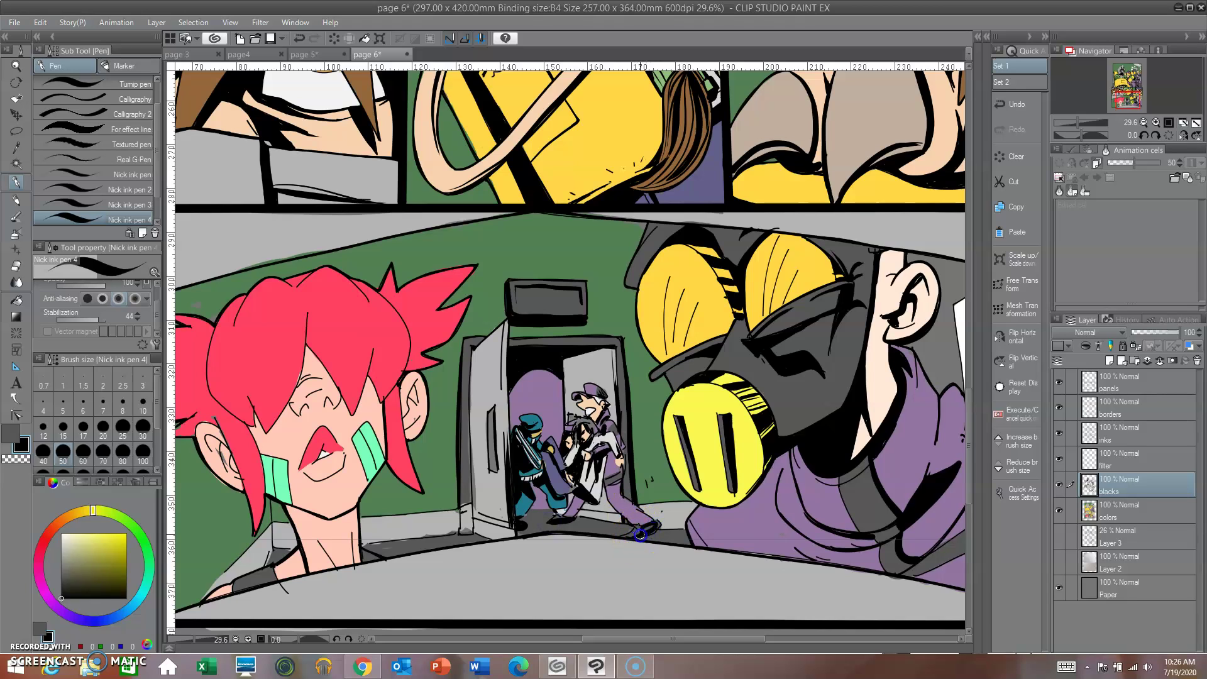
{"action": "left_click_drag", "start_coordinate": [654, 529], "coordinate": [615, 493]}
{"action": "mouse_move", "coordinate": [611, 462]}
{"action": "left_mouse_down"}
{"action": "mouse_move", "coordinate": [603, 482]}
{"action": "mouse_move", "coordinate": [615, 444]}
{"action": "mouse_move", "coordinate": [634, 453]}
{"action": "mouse_move", "coordinate": [626, 468]}
{"action": "mouse_move", "coordinate": [612, 440]}
{"action": "left_mouse_up"}
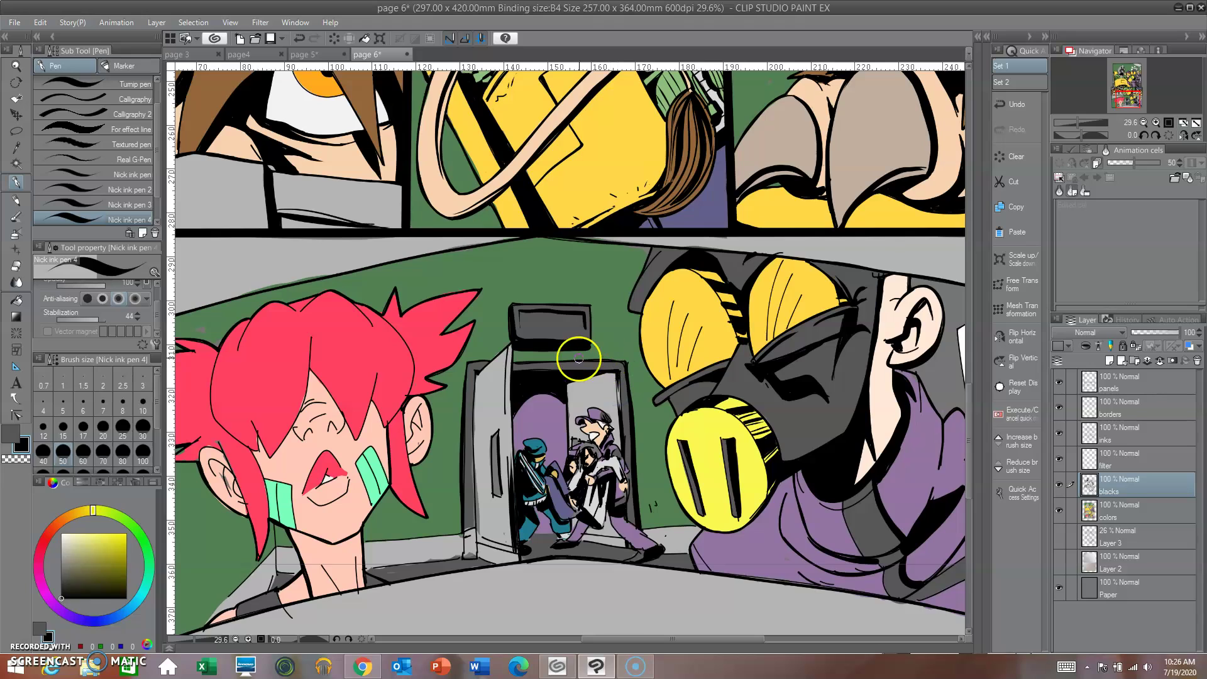
- Ink a short black line under the door sign
{"action": "left_click", "coordinate": [480, 372]}
{"action": "key", "text": "space"}
{"action": "left_click", "coordinate": [519, 340]}
{"action": "left_click", "coordinate": [511, 342]}
{"action": "left_click_drag", "start_coordinate": [518, 341], "coordinate": [580, 337]}
- Lengthen the purple figure's leg and shoe and touch up marks at the door base
{"action": "left_click_drag", "start_coordinate": [636, 381], "coordinate": [625, 293]}
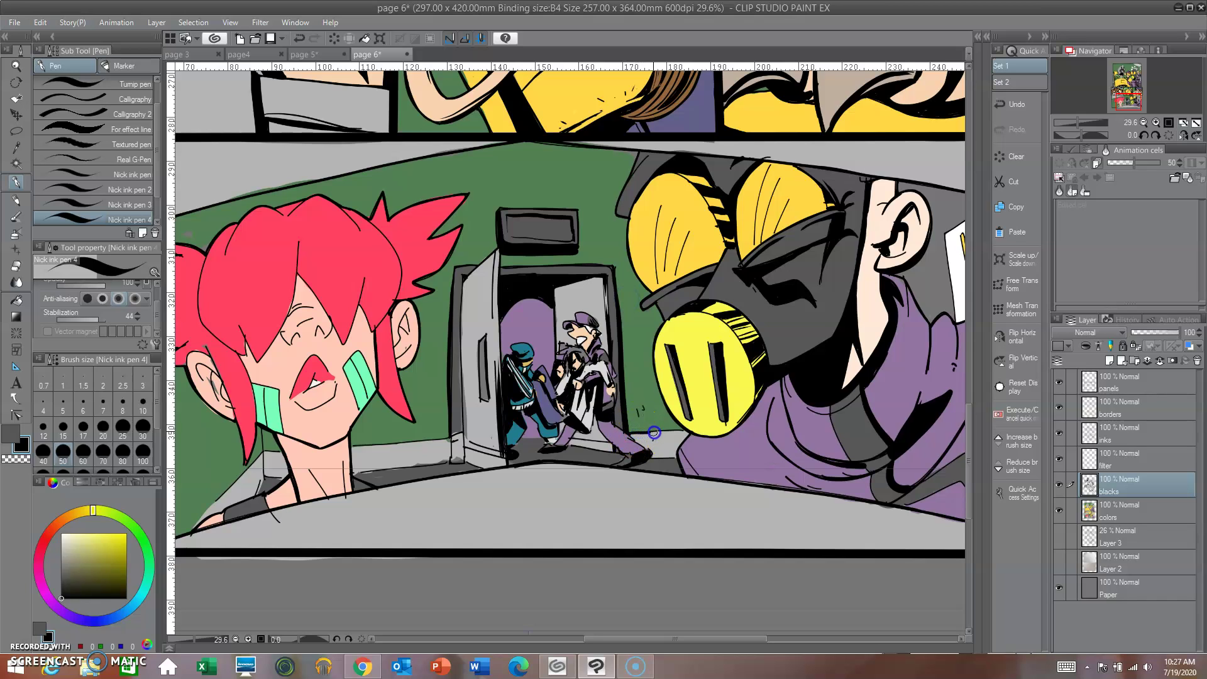
{"action": "mouse_move", "coordinate": [637, 436]}
{"action": "left_mouse_down"}
{"action": "mouse_move", "coordinate": [659, 456]}
{"action": "mouse_move", "coordinate": [648, 453]}
{"action": "left_mouse_up"}
{"action": "left_click_drag", "start_coordinate": [561, 434], "coordinate": [652, 437]}
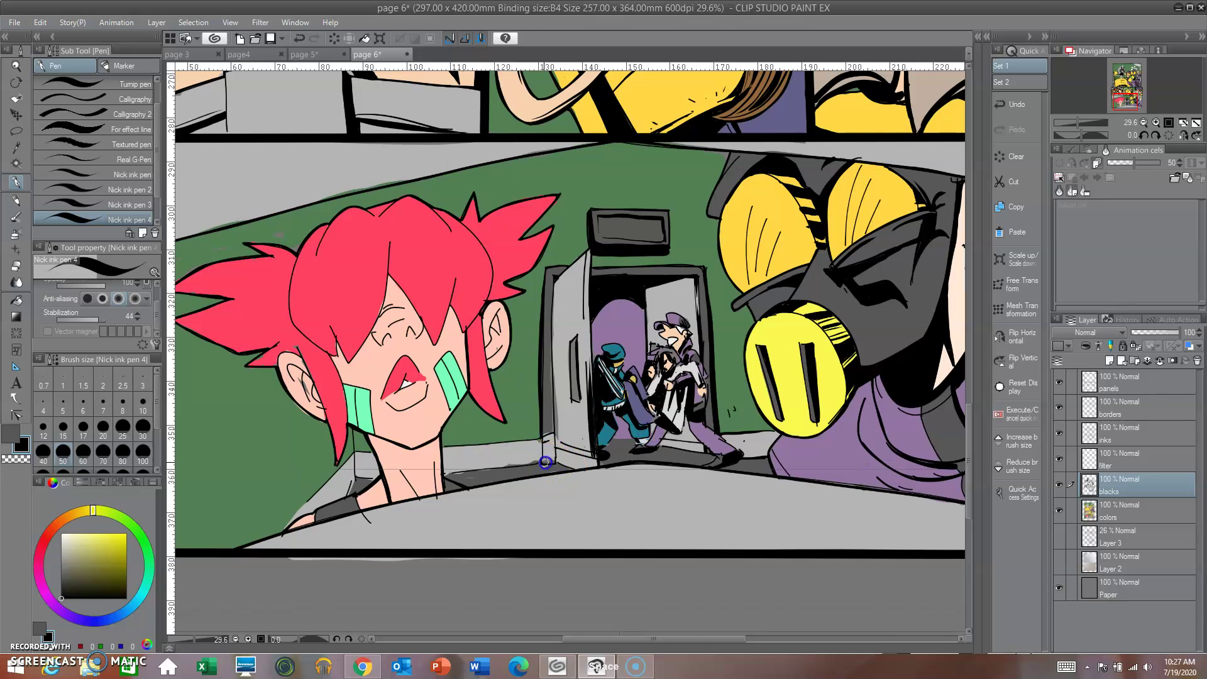
{"action": "left_click_drag", "start_coordinate": [496, 460], "coordinate": [506, 439]}
{"action": "left_click_drag", "start_coordinate": [749, 509], "coordinate": [720, 553]}
- On the colors layer, repaint the door base, left edge and slot in sampled greys
{"action": "left_click", "coordinate": [1117, 512]}
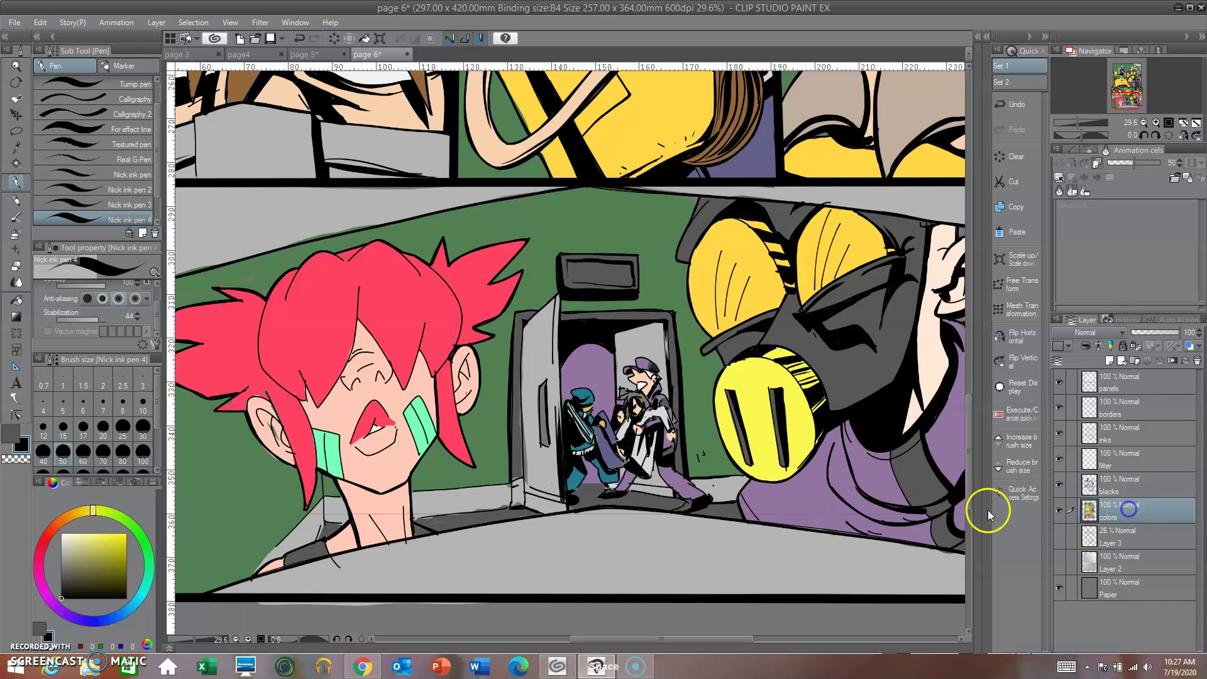
{"action": "left_click", "coordinate": [502, 500], "text": "alt"}
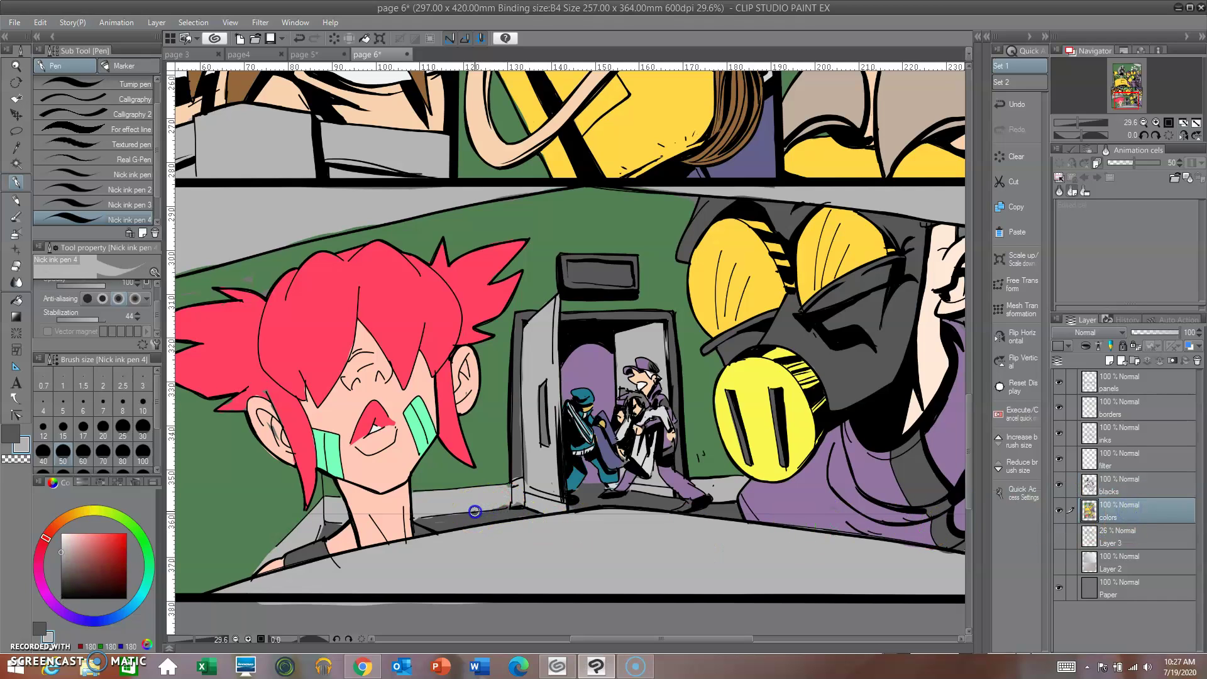
{"action": "mouse_move", "coordinate": [474, 512]}
{"action": "left_mouse_down"}
{"action": "mouse_move", "coordinate": [529, 503]}
{"action": "mouse_move", "coordinate": [512, 487]}
{"action": "mouse_move", "coordinate": [527, 466]}
{"action": "left_mouse_up"}
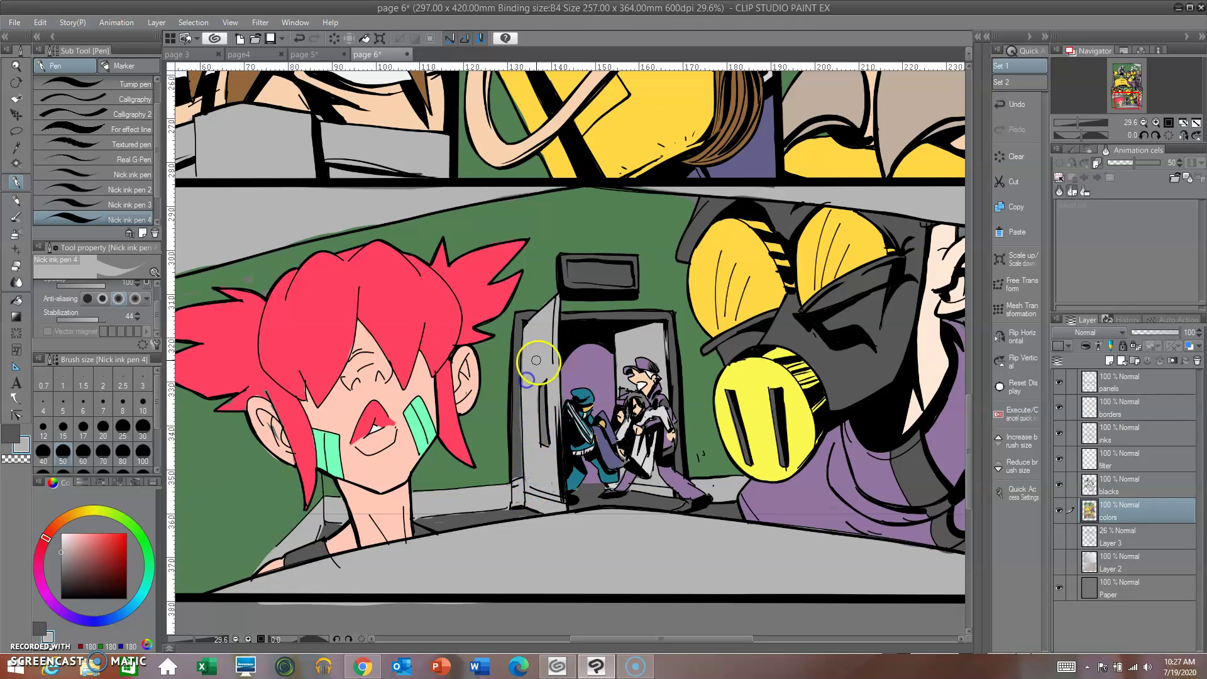
{"action": "right_click", "coordinate": [547, 445]}
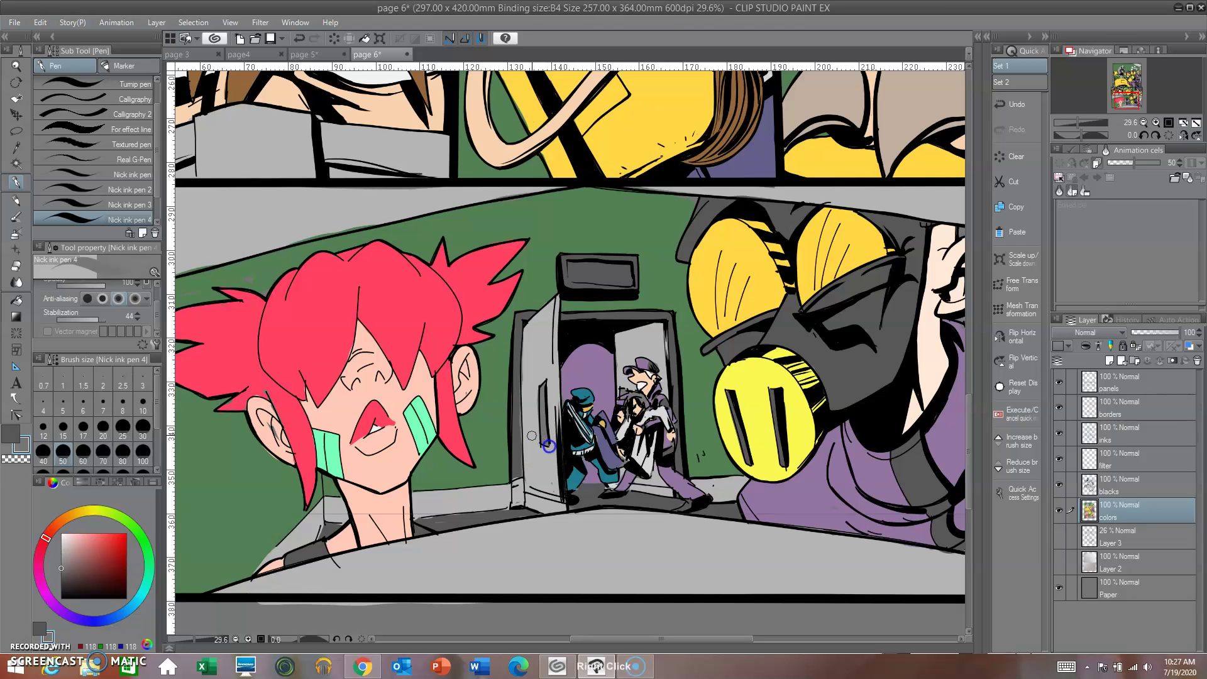
{"action": "left_click_drag", "start_coordinate": [522, 478], "coordinate": [521, 386]}
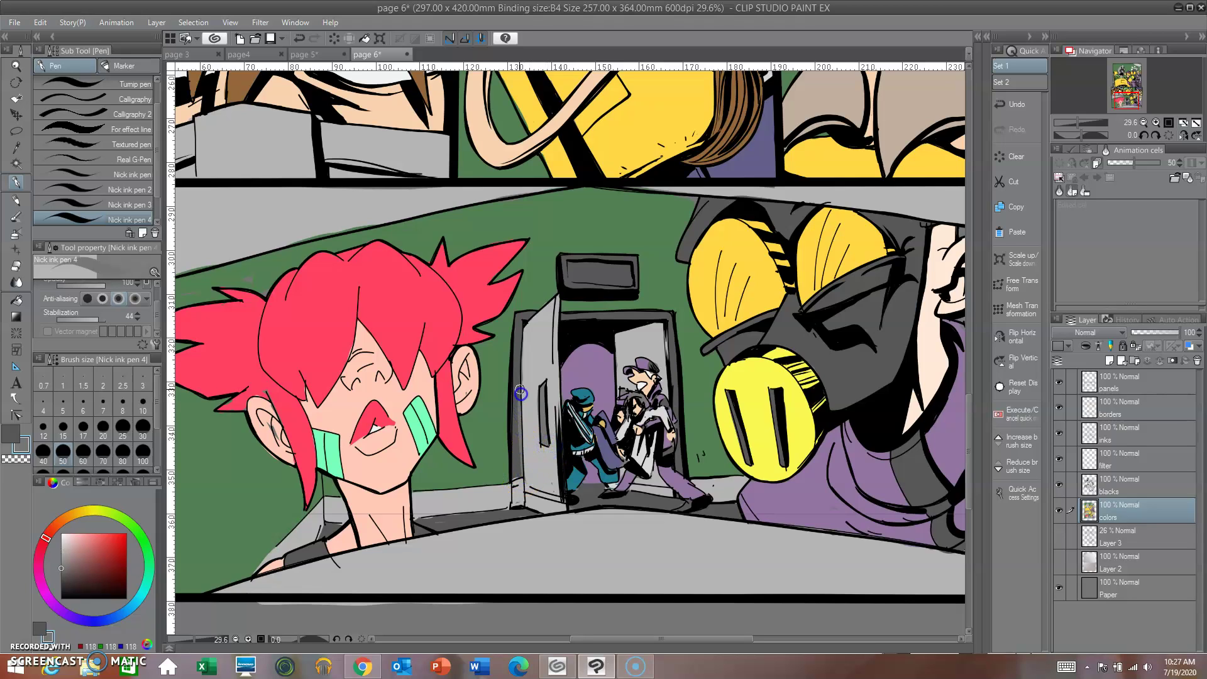
{"action": "right_click", "coordinate": [517, 457]}
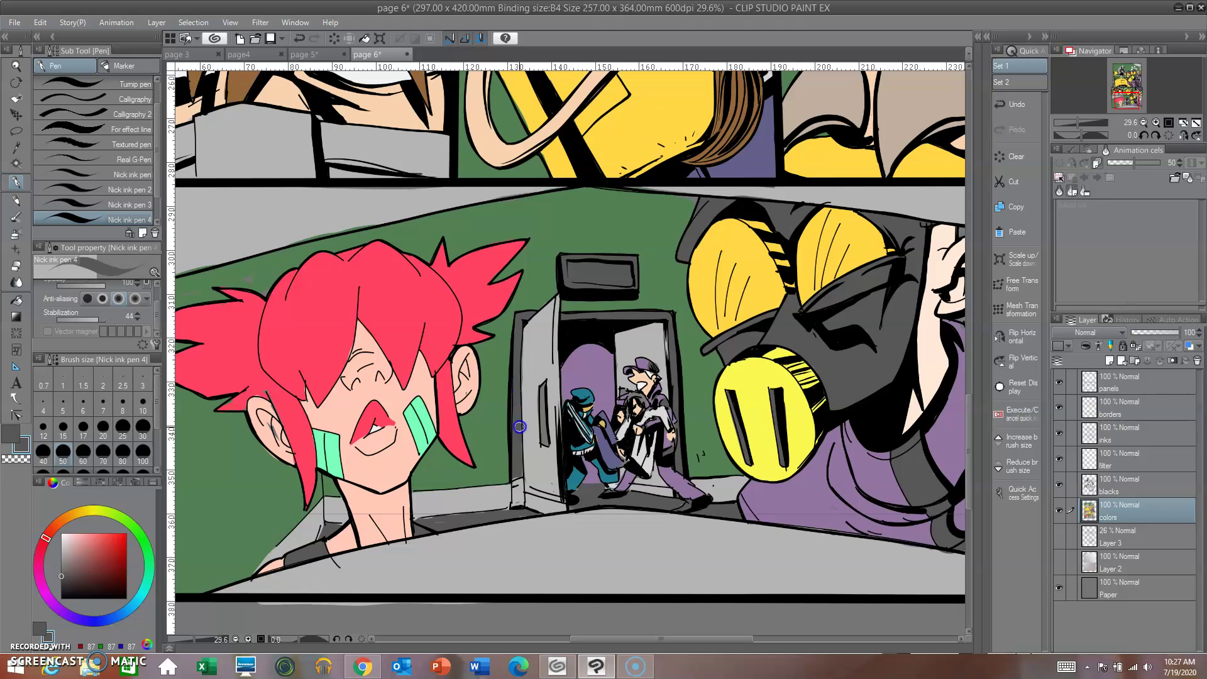
{"action": "left_click", "coordinate": [539, 435]}
{"action": "right_click", "coordinate": [543, 400]}
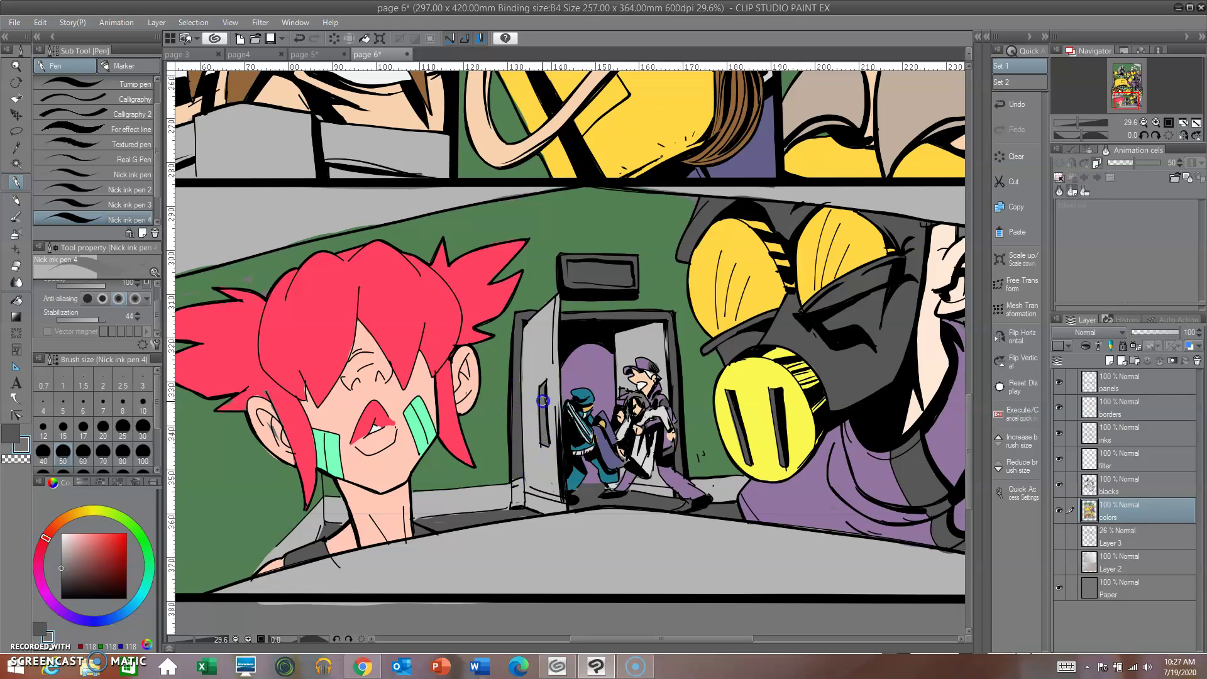
- Fill purple around the walking figure's legs in the doorway
{"action": "left_click_drag", "start_coordinate": [714, 373], "coordinate": [700, 403]}
{"action": "left_click", "coordinate": [648, 369]}
{"action": "left_click", "coordinate": [650, 360]}
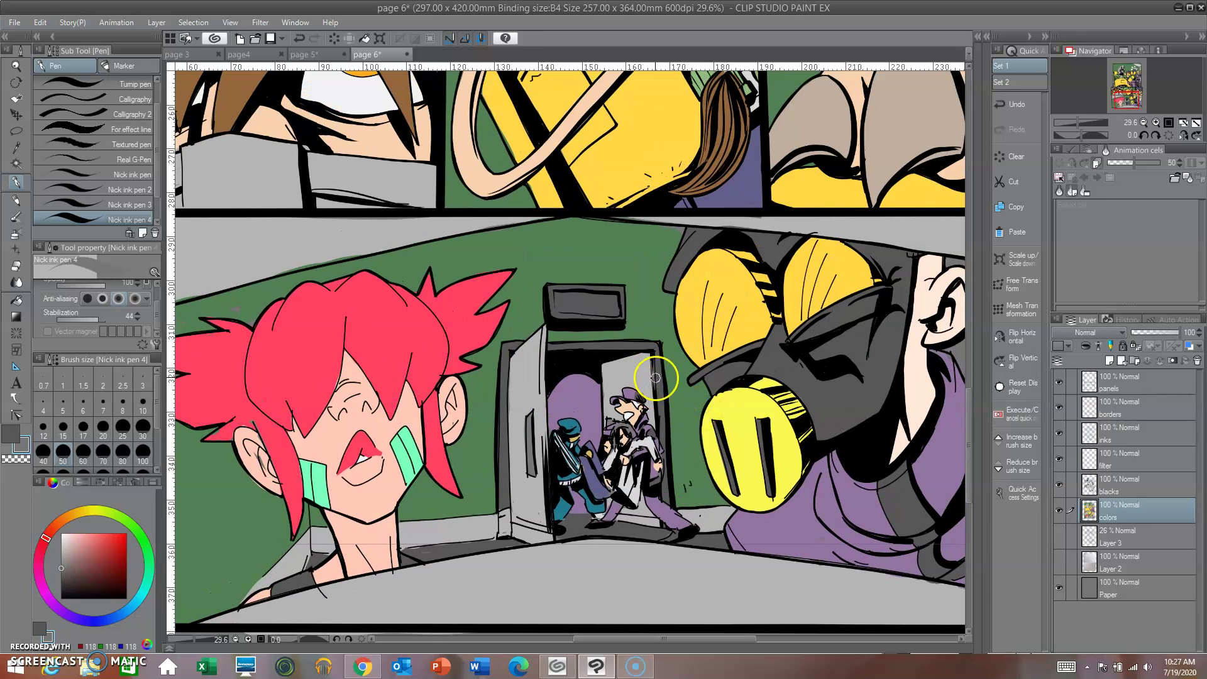
{"action": "left_click_drag", "start_coordinate": [655, 497], "coordinate": [670, 383]}
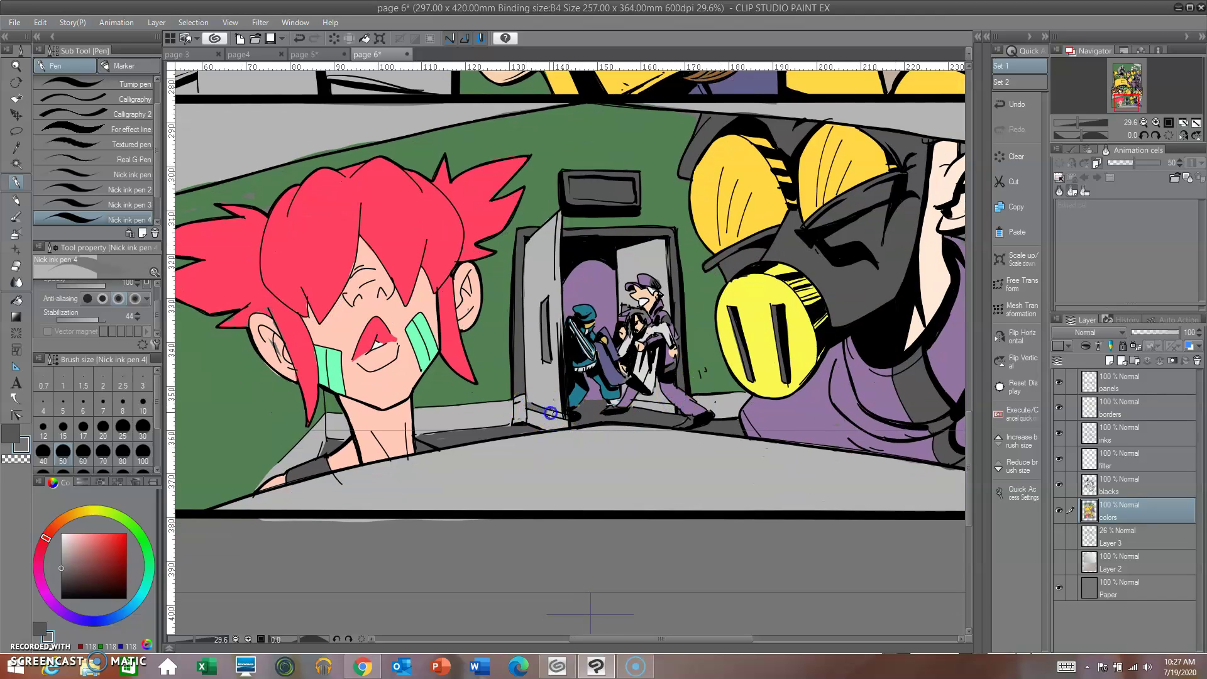
{"action": "left_click_drag", "start_coordinate": [623, 412], "coordinate": [654, 396]}
- Darken the girl's collar beside her neck with a sampled dark grey
{"action": "scroll", "coordinate": [623, 397], "scroll_direction": "up", "scroll_amount": 2}
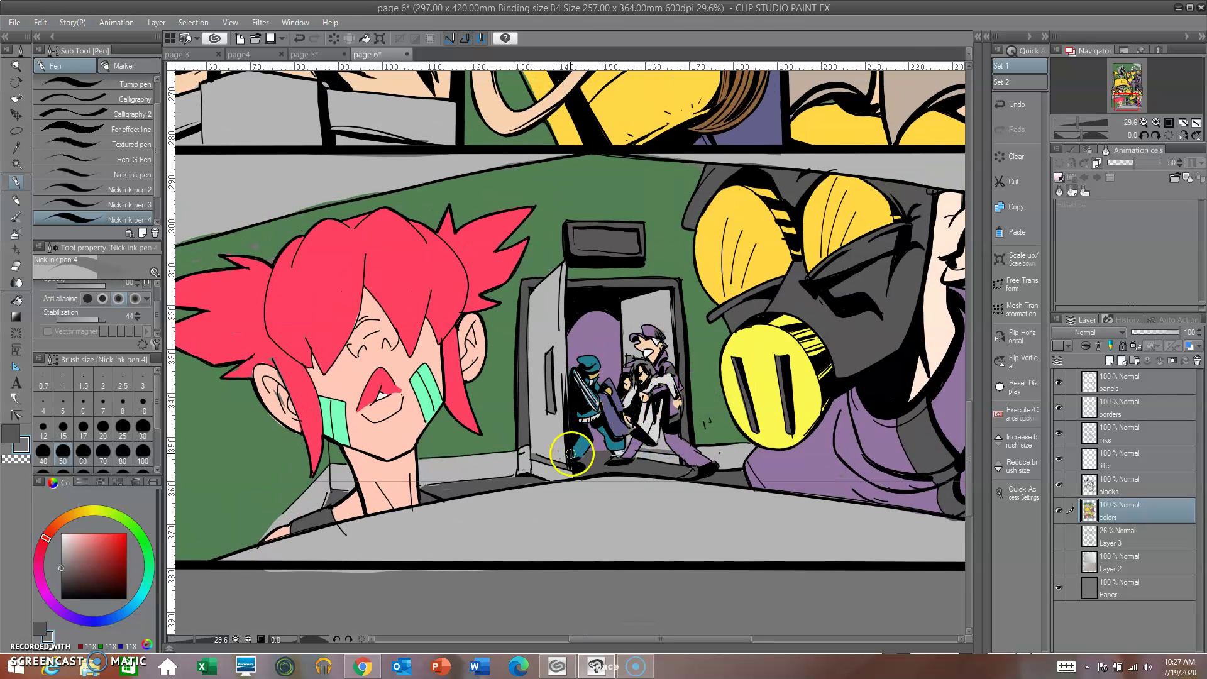
{"action": "right_click", "coordinate": [449, 490]}
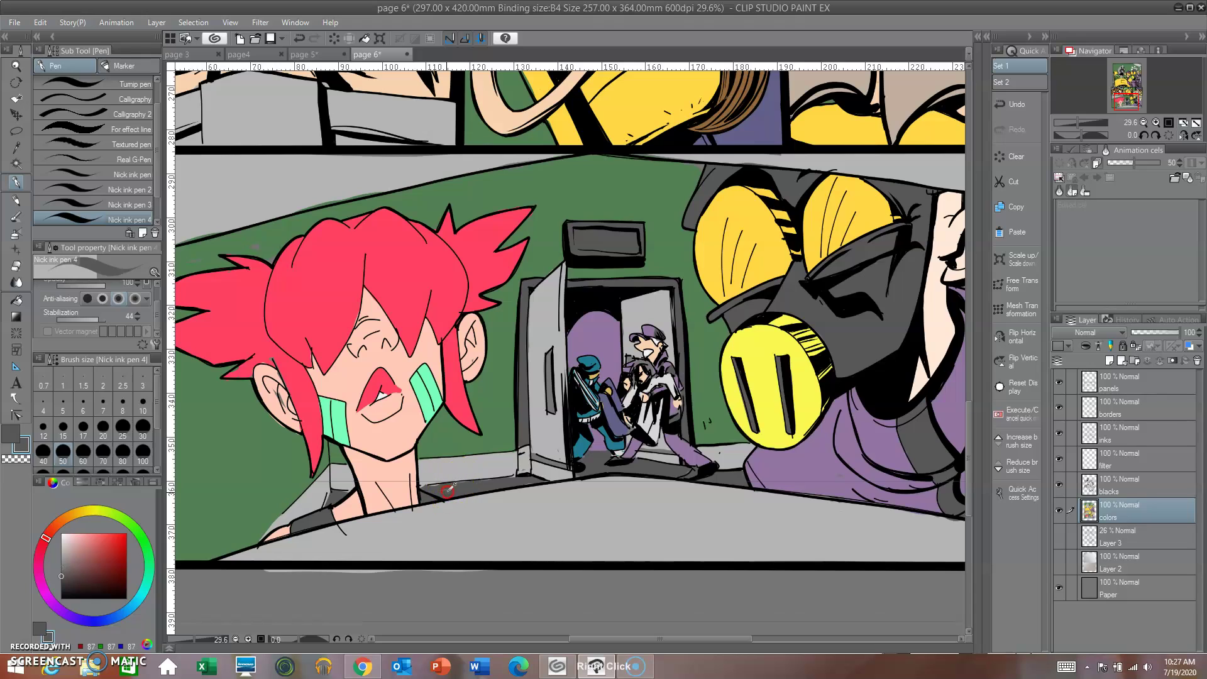
{"action": "mouse_move", "coordinate": [445, 492]}
{"action": "left_mouse_down"}
{"action": "mouse_move", "coordinate": [424, 487]}
{"action": "mouse_move", "coordinate": [450, 485]}
{"action": "left_mouse_up"}
{"action": "mouse_move", "coordinate": [560, 405]}
{"action": "left_mouse_down"}
{"action": "mouse_move", "coordinate": [613, 447]}
{"action": "mouse_move", "coordinate": [617, 398]}
{"action": "left_mouse_up"}
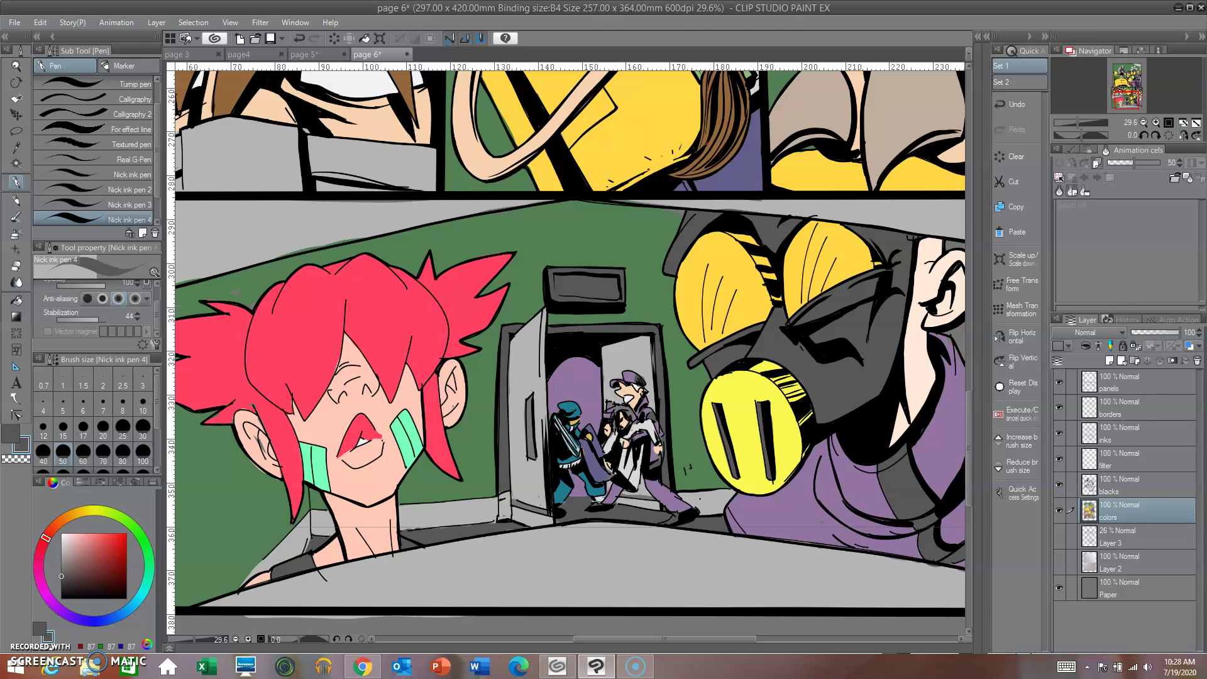
{"action": "left_click", "coordinate": [1126, 487]}
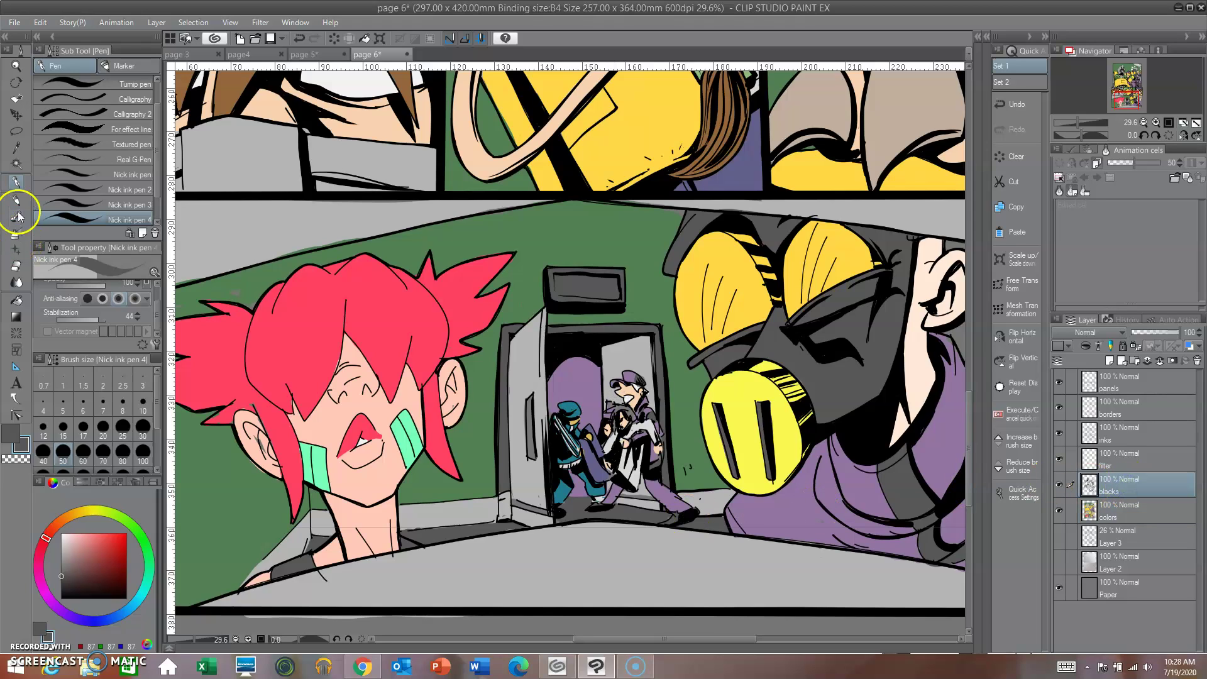
- In black, ink the girl's eye line and the hair edge lines over her face
{"action": "left_click_drag", "start_coordinate": [69, 577], "coordinate": [47, 605]}
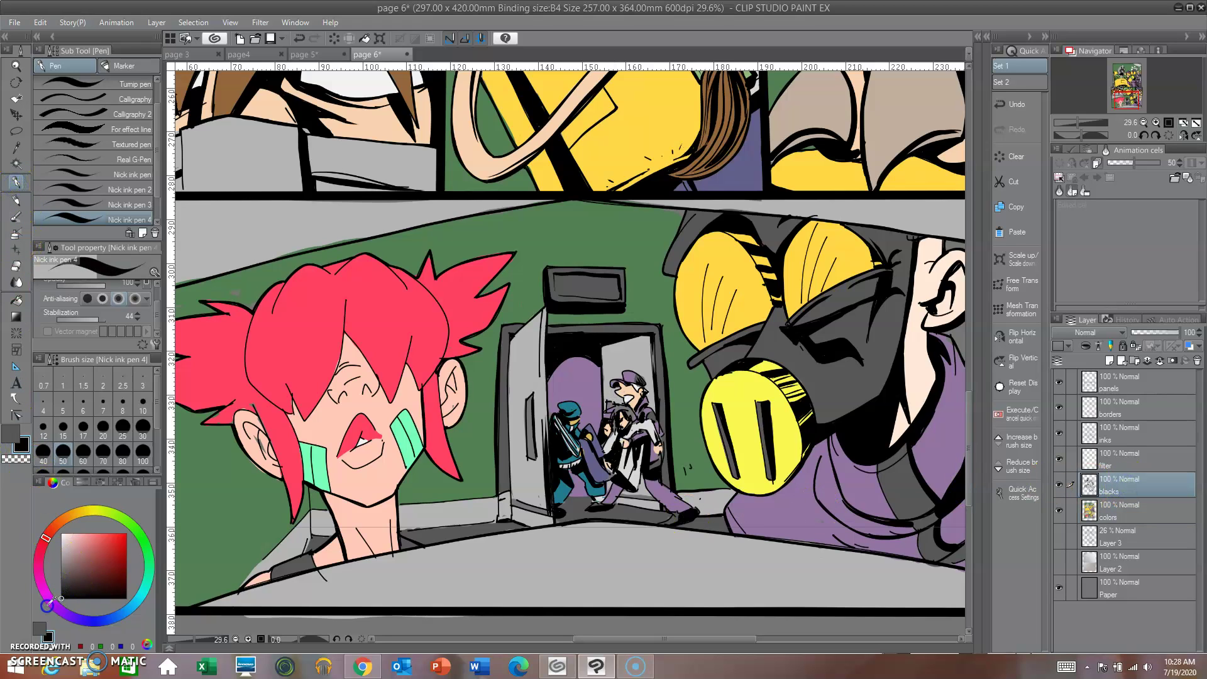
{"action": "left_click_drag", "start_coordinate": [514, 447], "coordinate": [564, 426]}
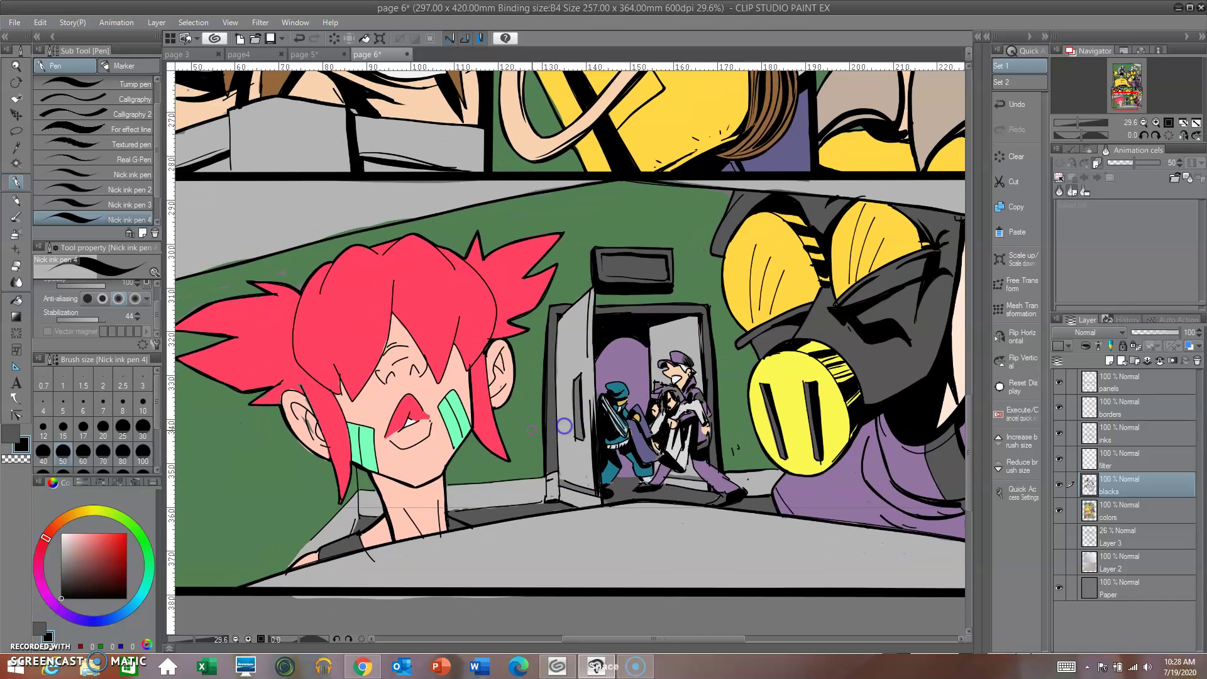
{"action": "mouse_move", "coordinate": [398, 329]}
{"action": "left_mouse_down"}
{"action": "mouse_move", "coordinate": [418, 349]}
{"action": "mouse_move", "coordinate": [391, 316]}
{"action": "mouse_move", "coordinate": [436, 384]}
{"action": "mouse_move", "coordinate": [464, 377]}
{"action": "mouse_move", "coordinate": [455, 347]}
{"action": "mouse_move", "coordinate": [464, 371]}
{"action": "left_mouse_up"}
{"action": "key", "text": "ctrl+z"}
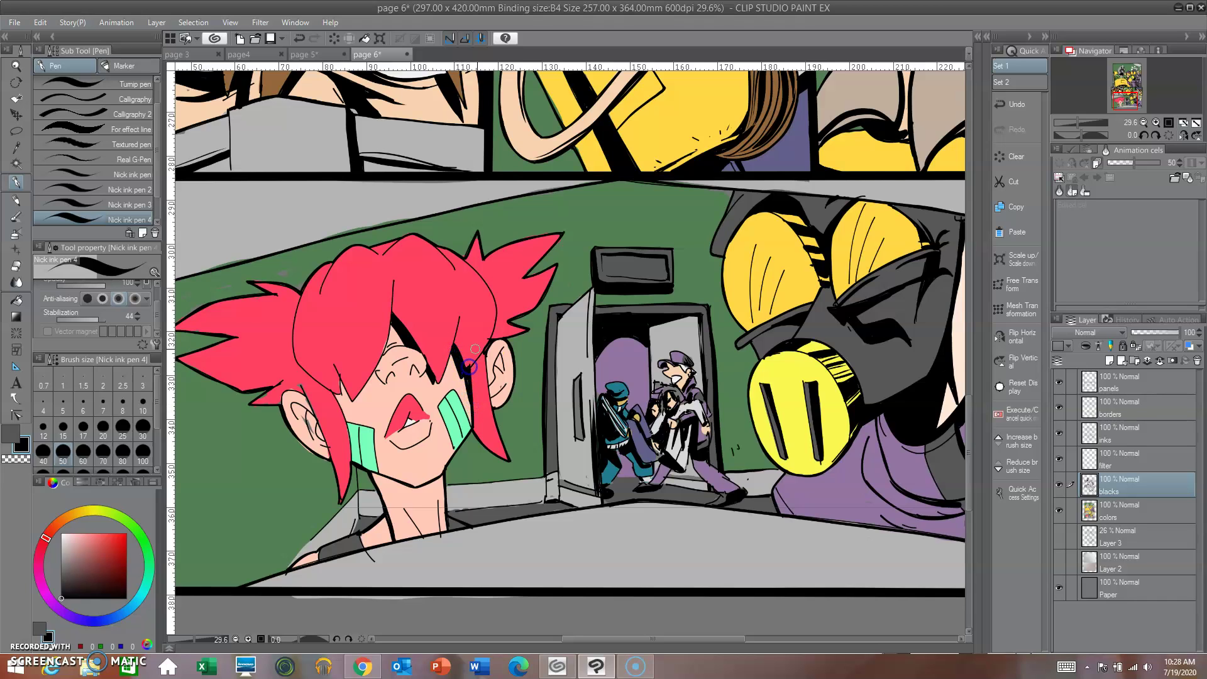
{"action": "left_click", "coordinate": [470, 387]}
{"action": "left_click_drag", "start_coordinate": [470, 387], "coordinate": [491, 352]}
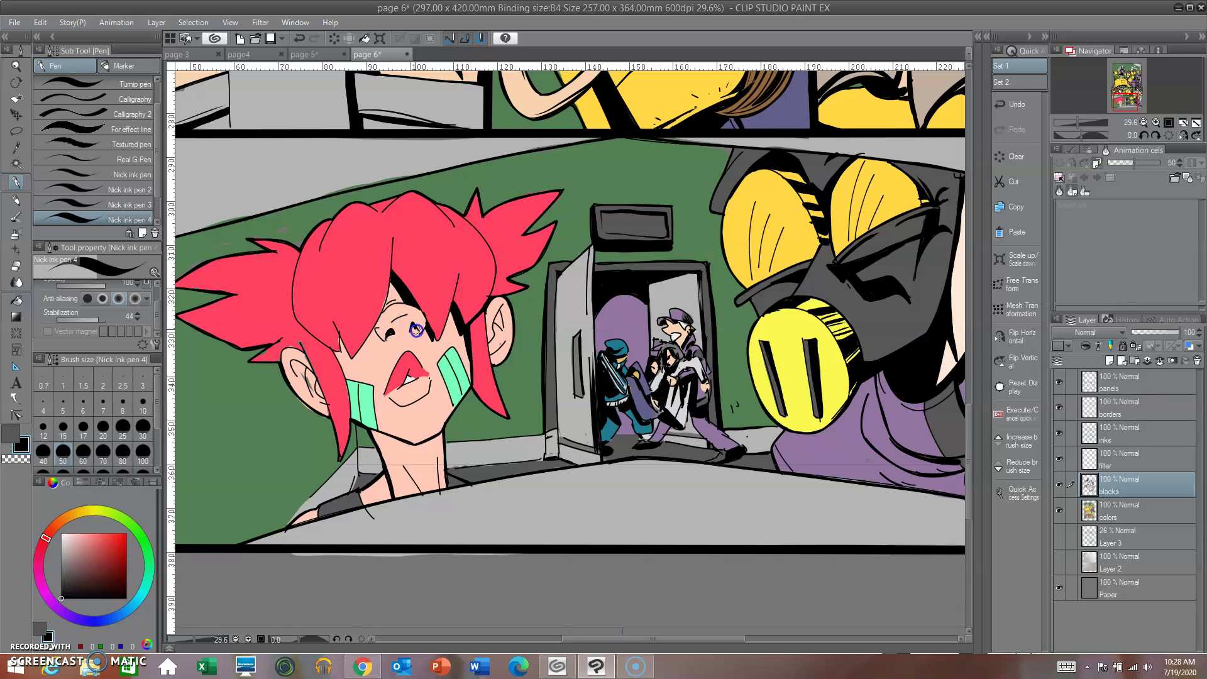
{"action": "left_click_drag", "start_coordinate": [414, 325], "coordinate": [421, 344]}
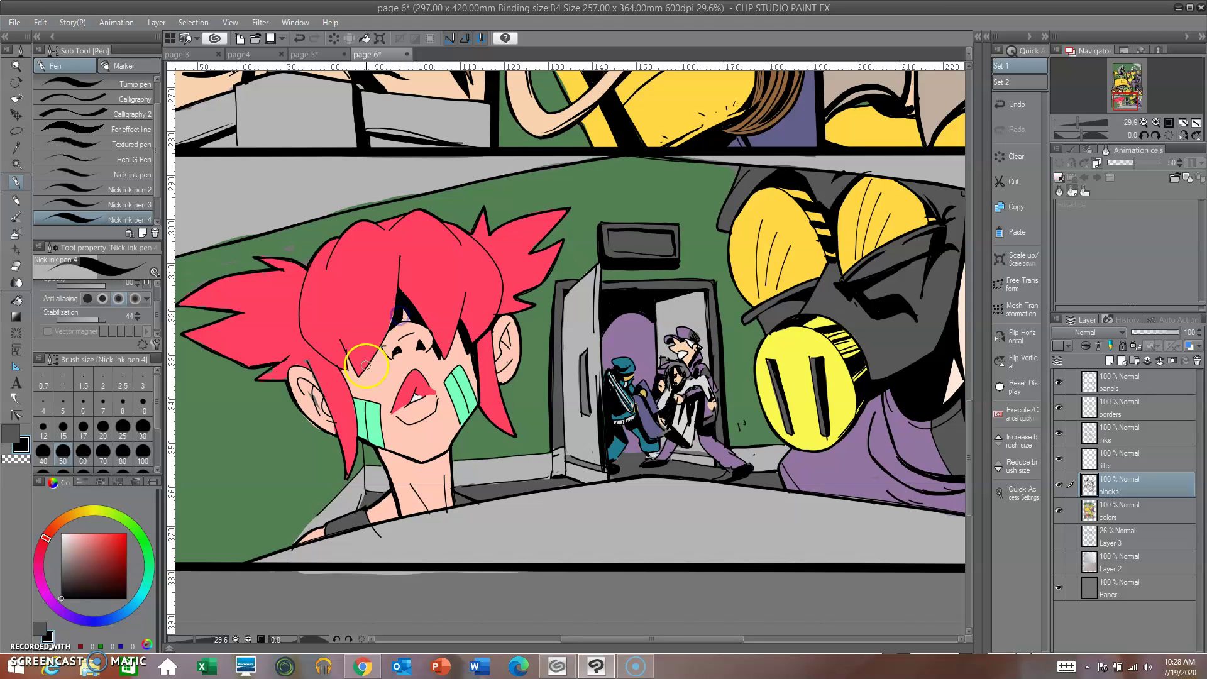
{"action": "left_click_drag", "start_coordinate": [400, 294], "coordinate": [368, 363]}
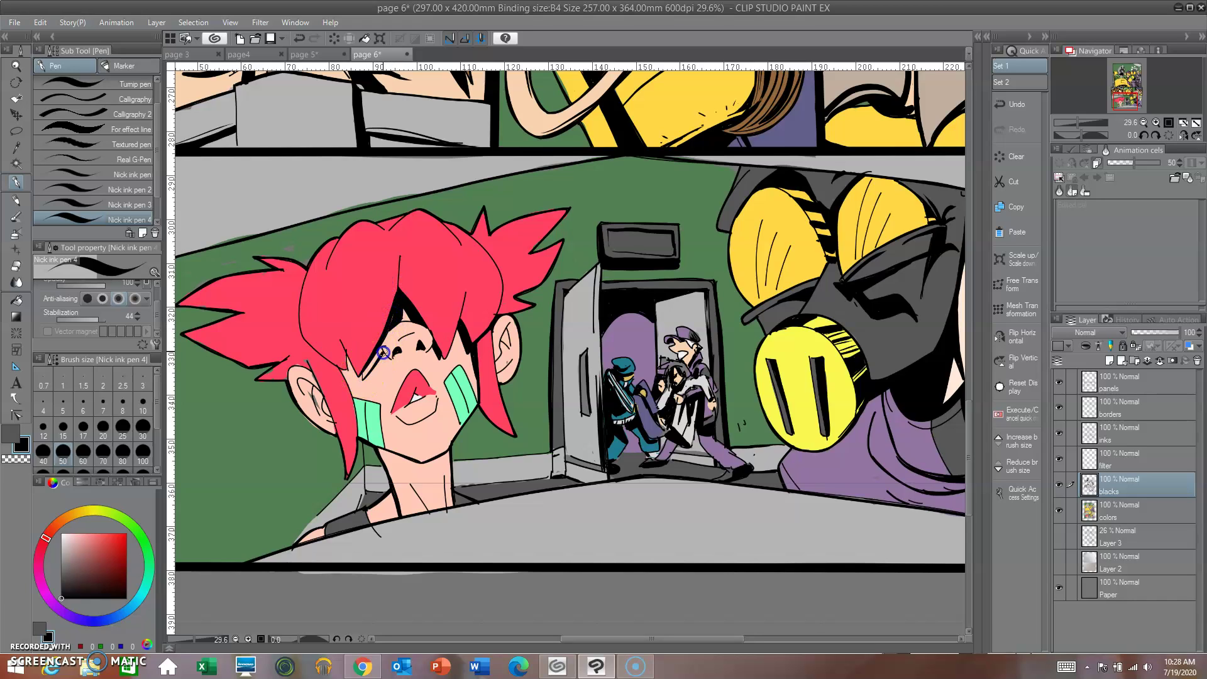
{"action": "left_click_drag", "start_coordinate": [386, 333], "coordinate": [365, 371]}
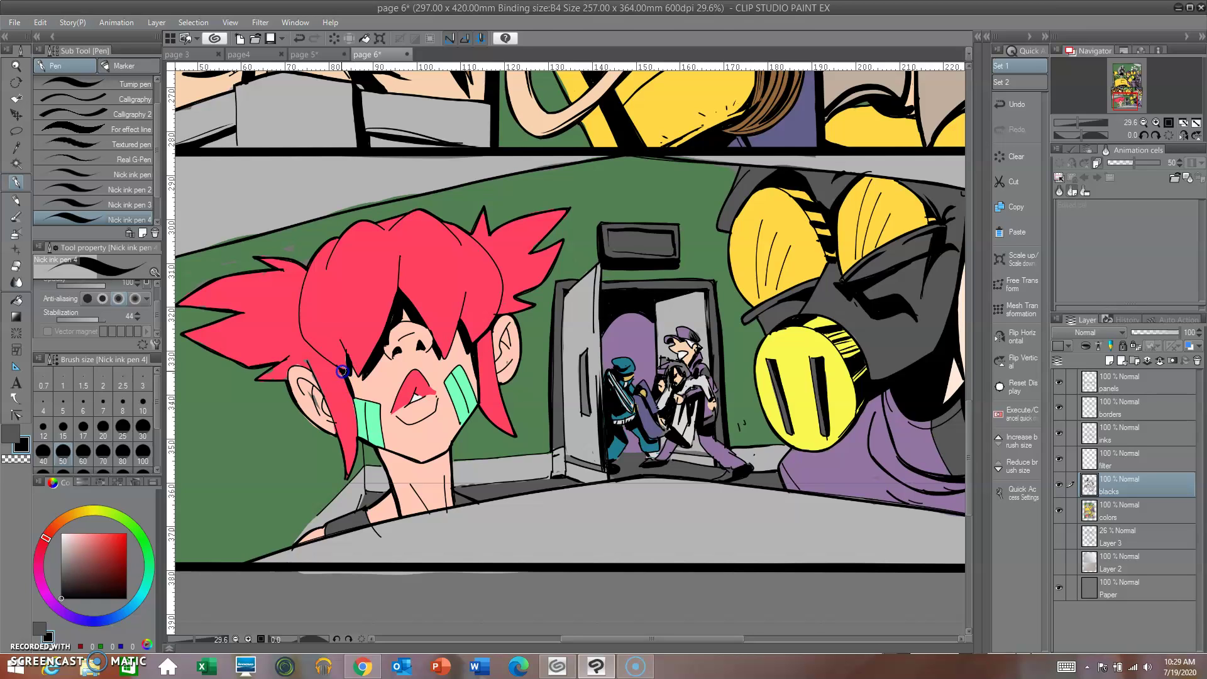
- Ink thin inner-ear lines running down toward the girl's earlobe
{"action": "left_click_drag", "start_coordinate": [381, 352], "coordinate": [416, 396]}
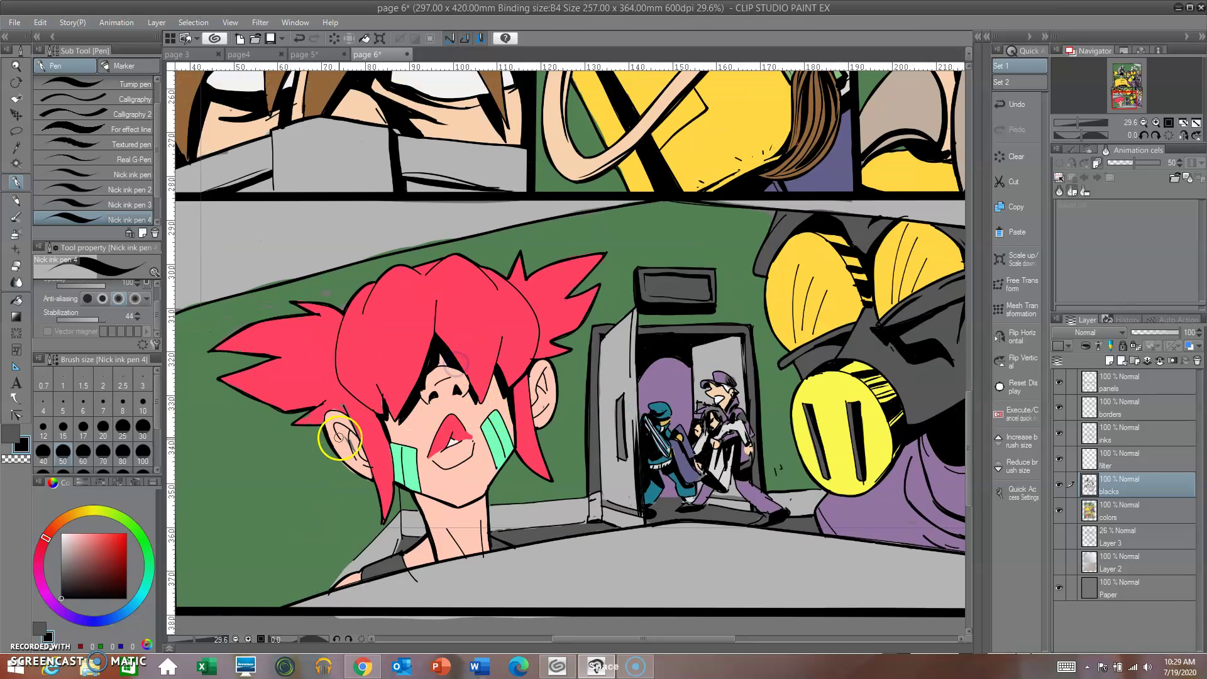
{"action": "left_click_drag", "start_coordinate": [336, 432], "coordinate": [359, 443]}
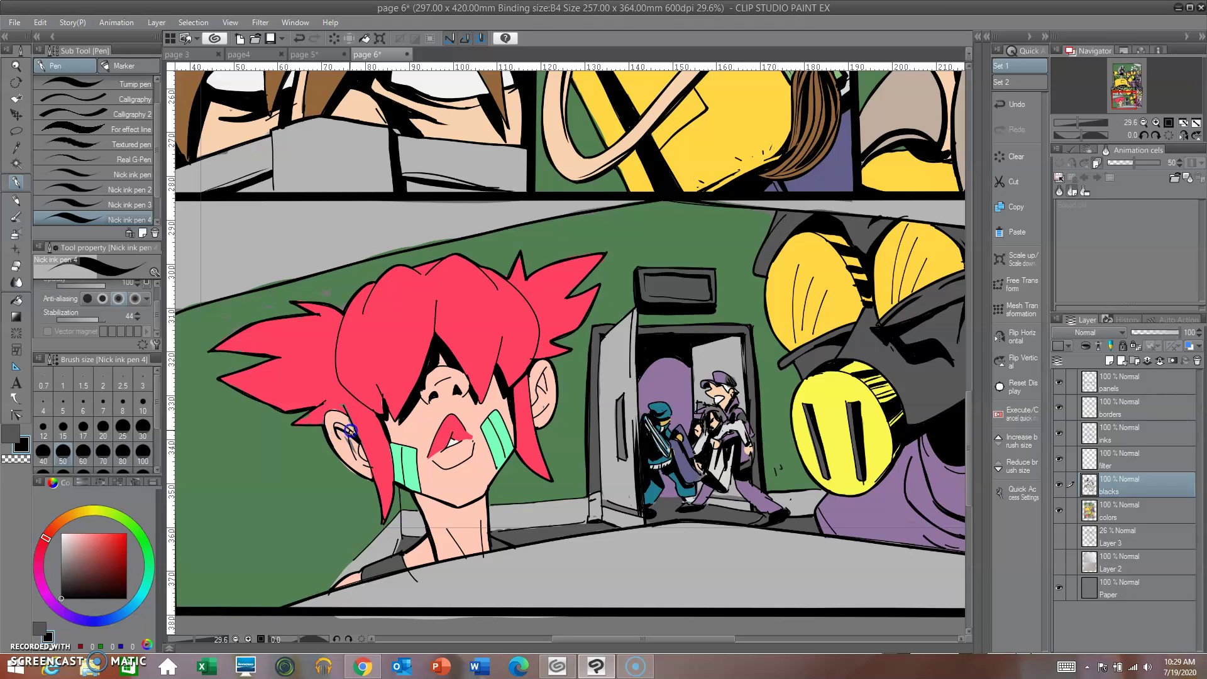
{"action": "left_click_drag", "start_coordinate": [356, 441], "coordinate": [324, 422]}
{"action": "mouse_move", "coordinate": [359, 443]}
{"action": "left_mouse_down"}
{"action": "mouse_move", "coordinate": [364, 481]}
{"action": "mouse_move", "coordinate": [349, 451]}
{"action": "left_mouse_up"}
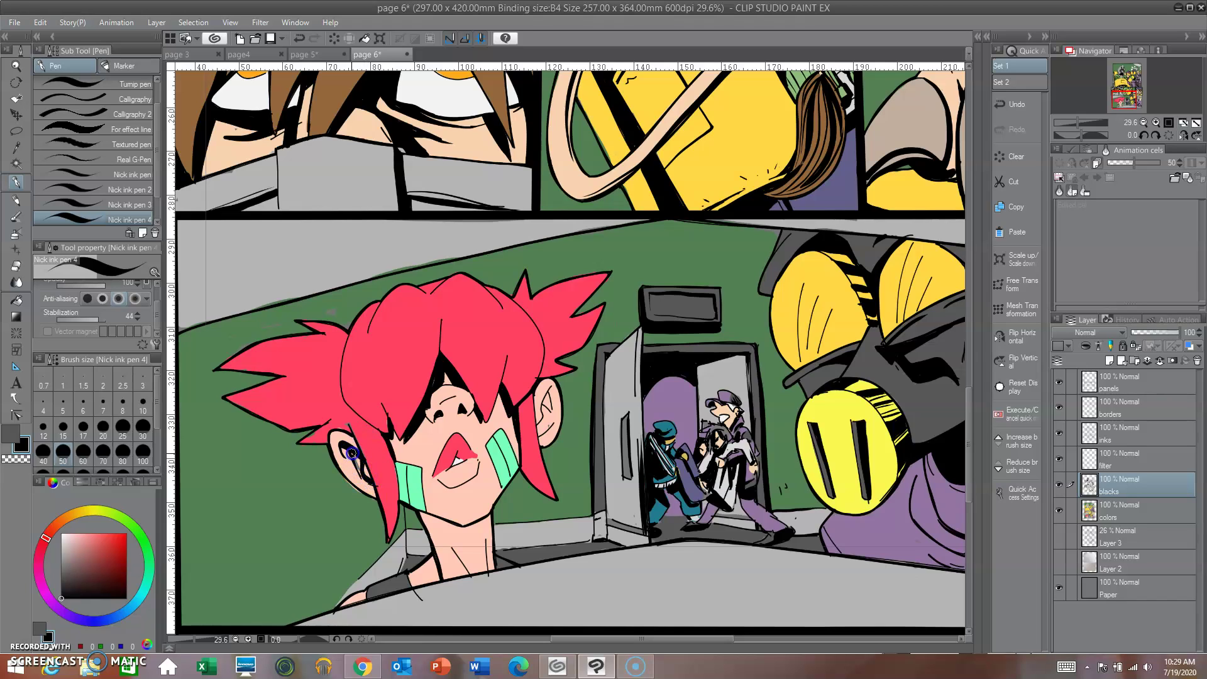
{"action": "right_click", "coordinate": [341, 432]}
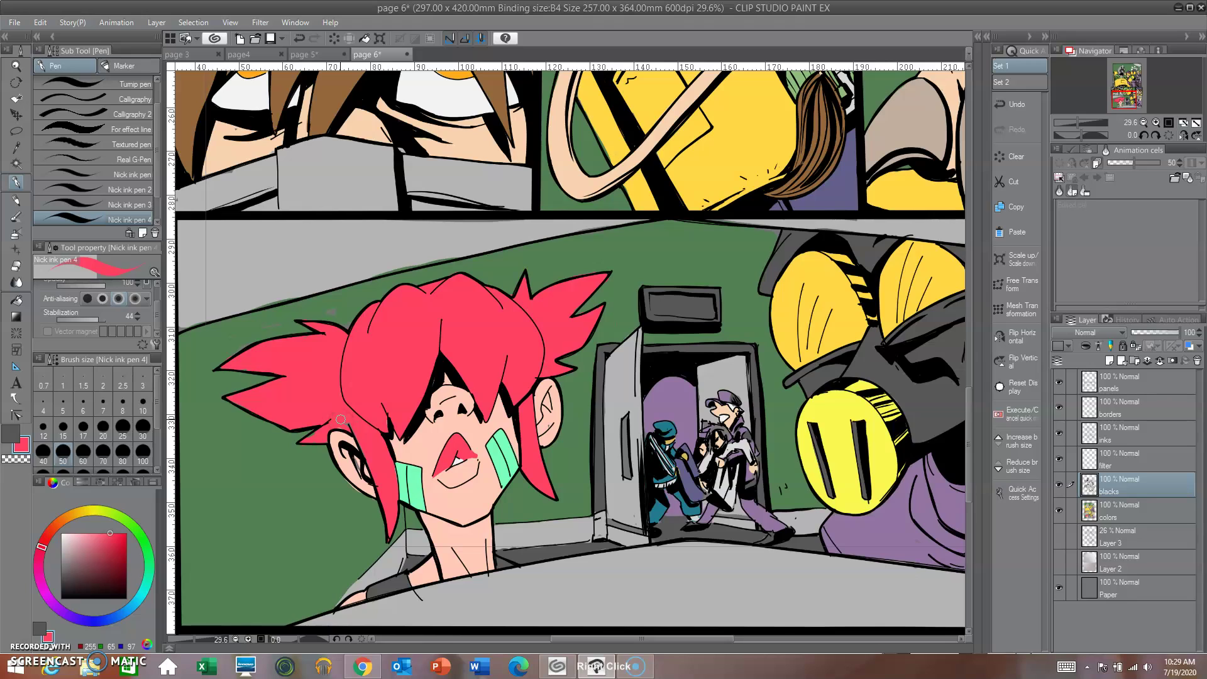
- On the colors layer, paint hair colour over the top of the girl's ear
{"action": "left_click", "coordinate": [1126, 512]}
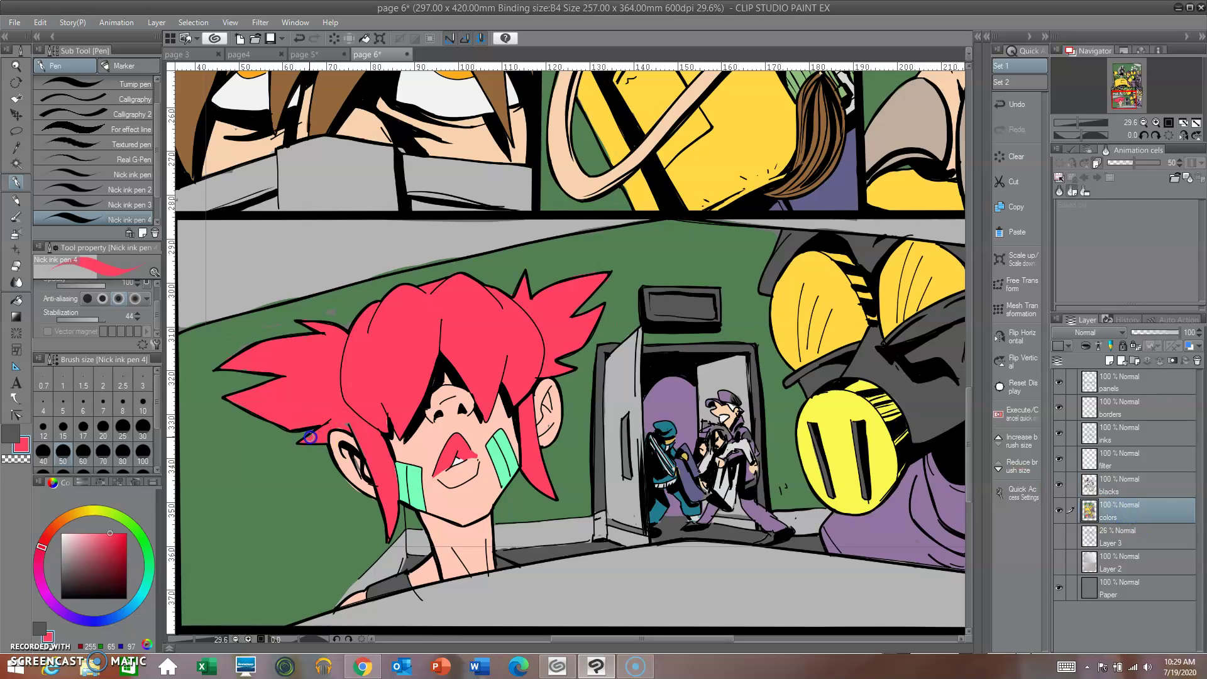
{"action": "left_click_drag", "start_coordinate": [341, 432], "coordinate": [368, 461]}
{"action": "left_click_drag", "start_coordinate": [420, 394], "coordinate": [425, 428]}
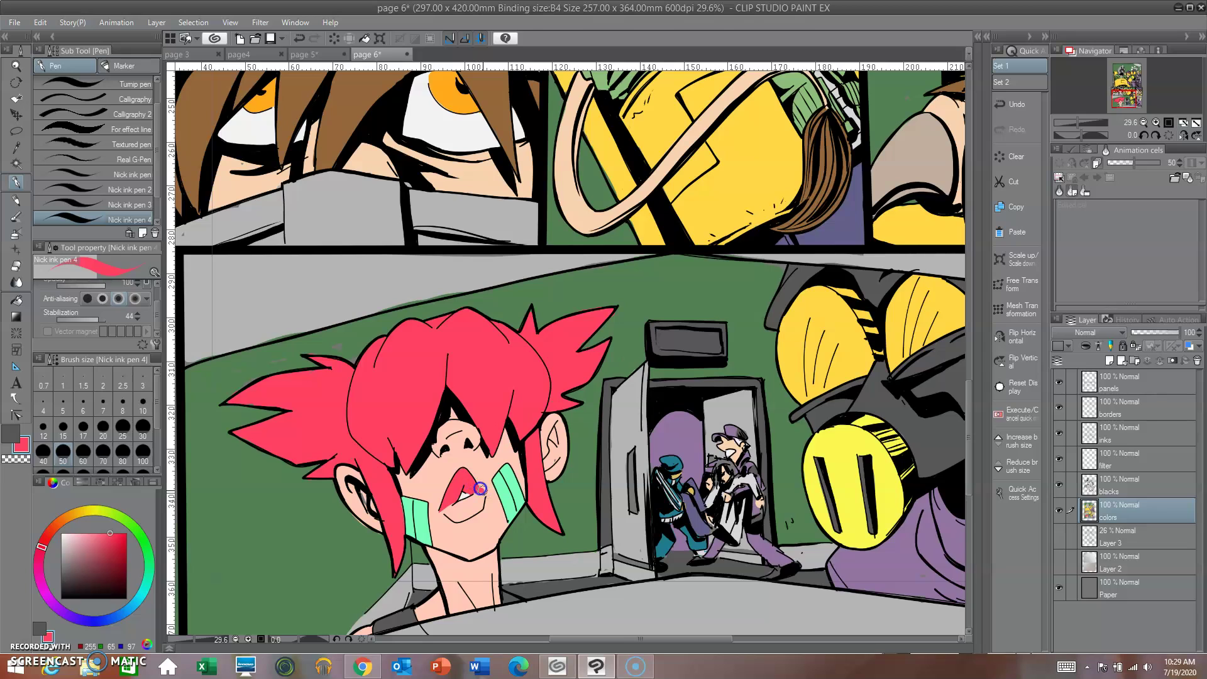
{"action": "scroll", "coordinate": [545, 422], "scroll_direction": "up", "scroll_amount": 1}
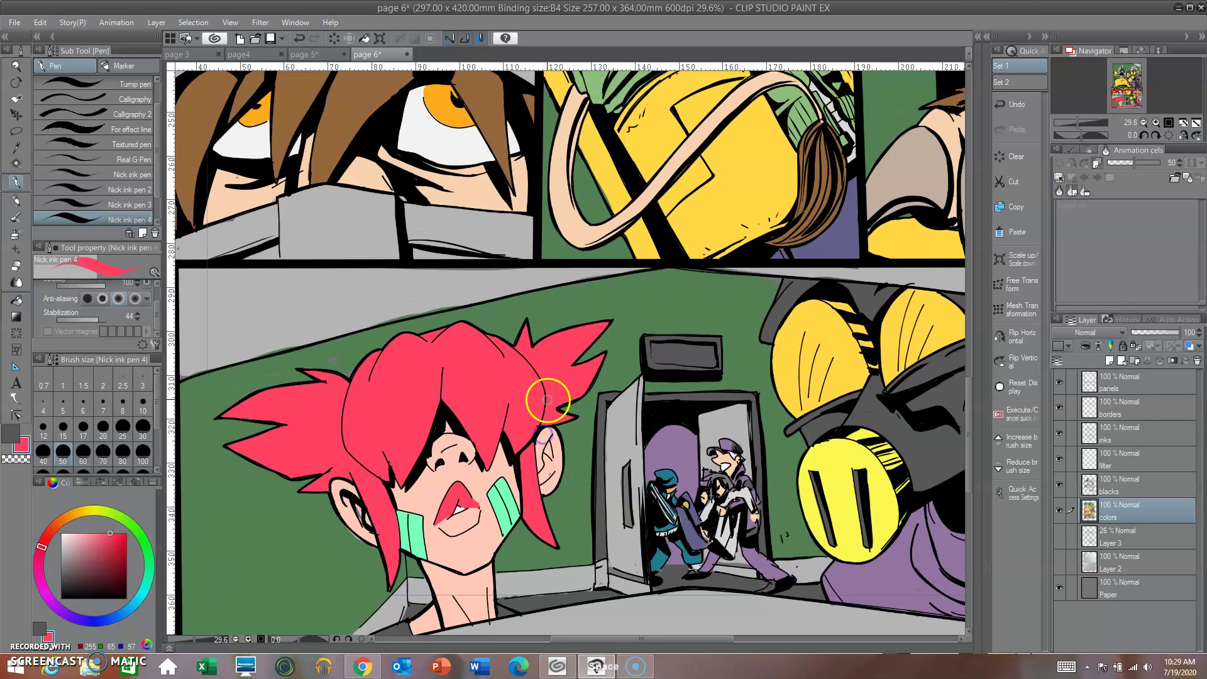
- Reshape the lower hair spikes, alternating eyedropped hair red and background green
{"action": "right_click", "coordinate": [348, 365]}
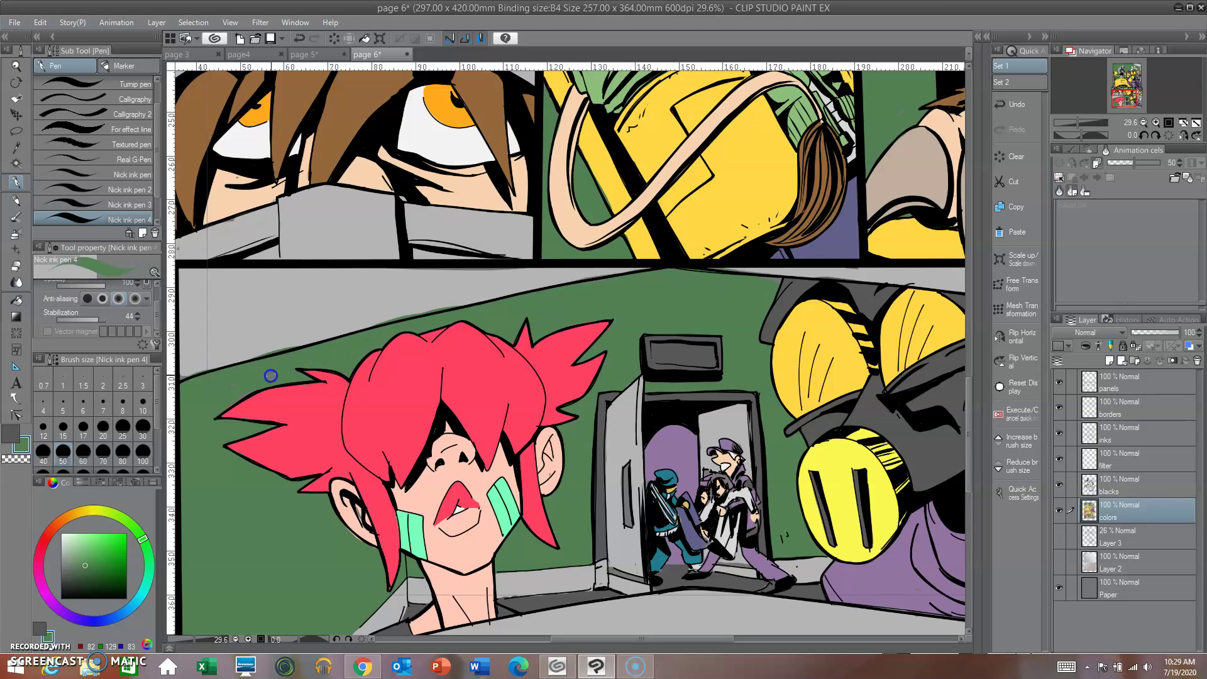
{"action": "left_click", "coordinate": [251, 426]}
{"action": "left_click", "coordinate": [326, 366]}
{"action": "right_click", "coordinate": [251, 416]}
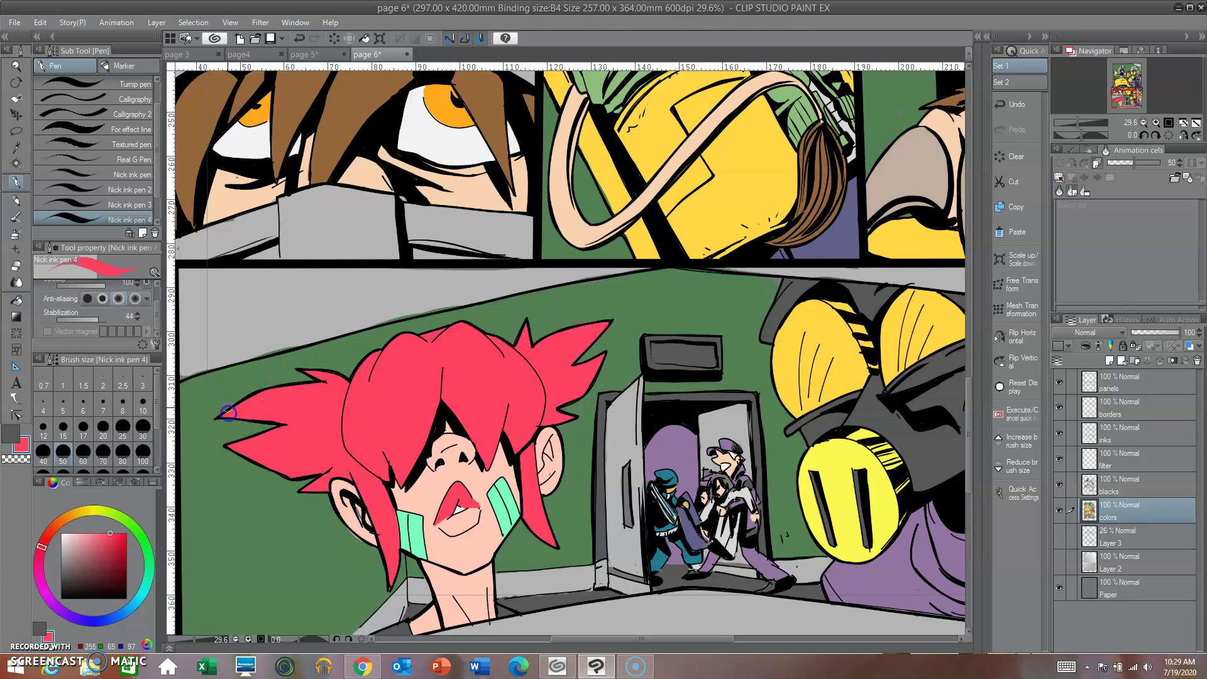
{"action": "right_click", "coordinate": [217, 412]}
{"action": "right_click", "coordinate": [308, 385]}
{"action": "right_click", "coordinate": [295, 379]}
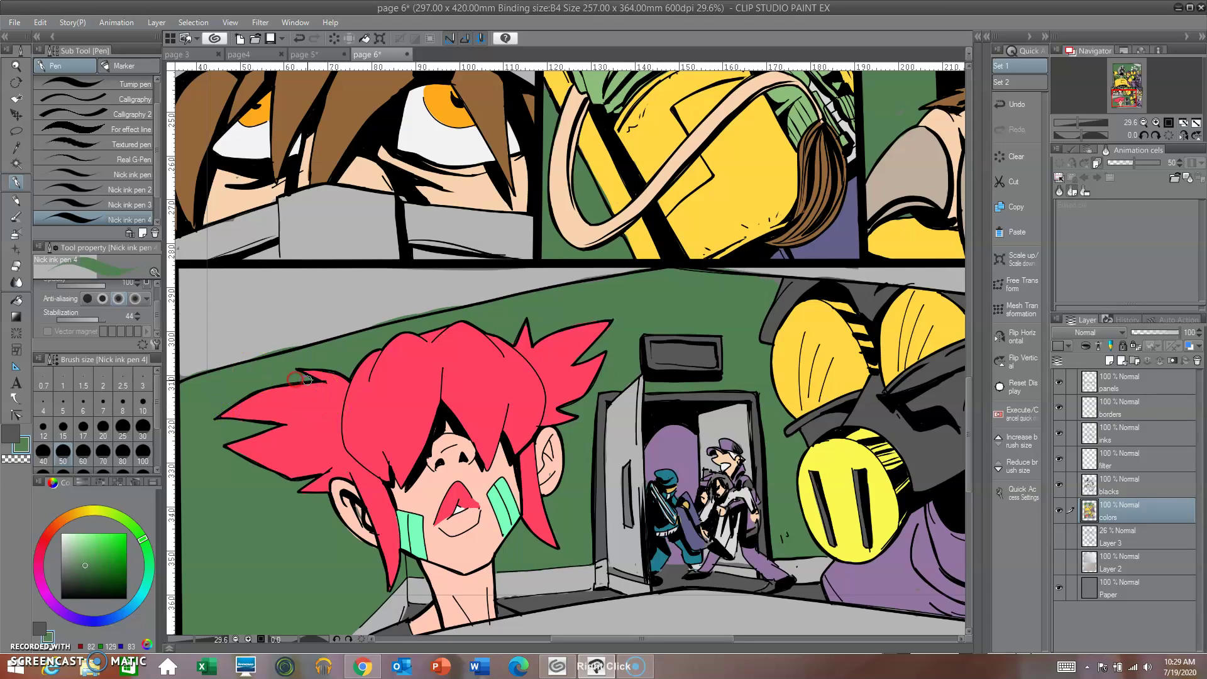
{"action": "right_click", "coordinate": [306, 379]}
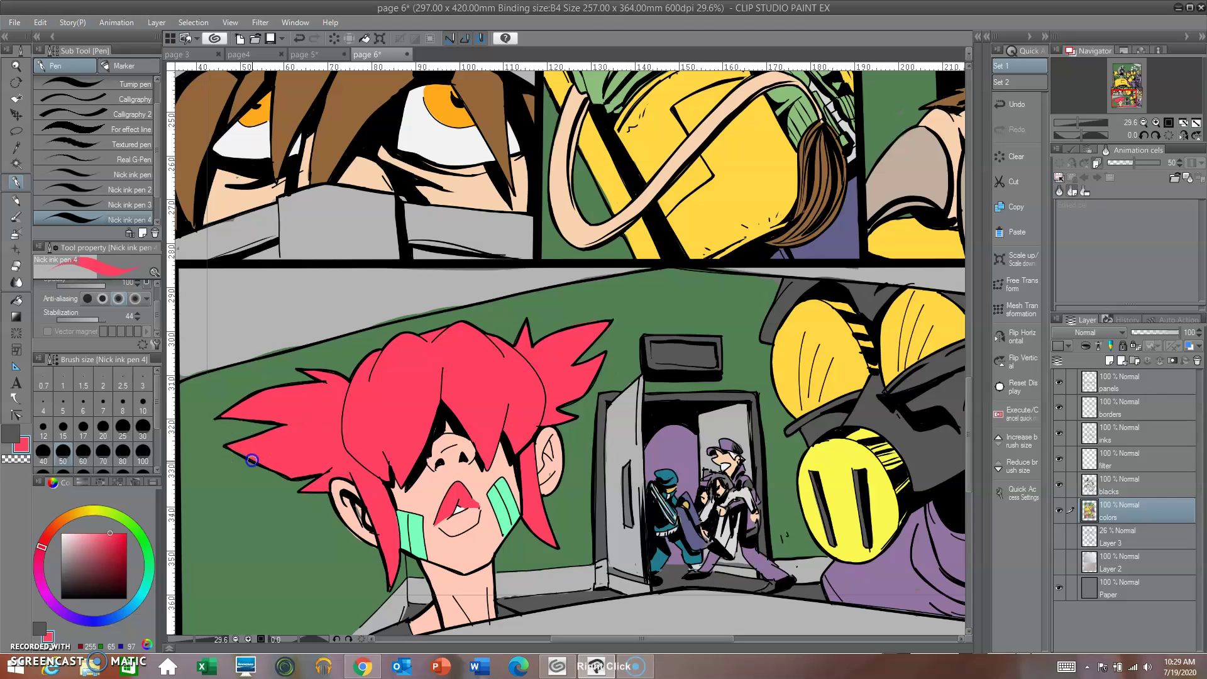
{"action": "right_click", "coordinate": [269, 474]}
{"action": "right_click", "coordinate": [263, 471]}
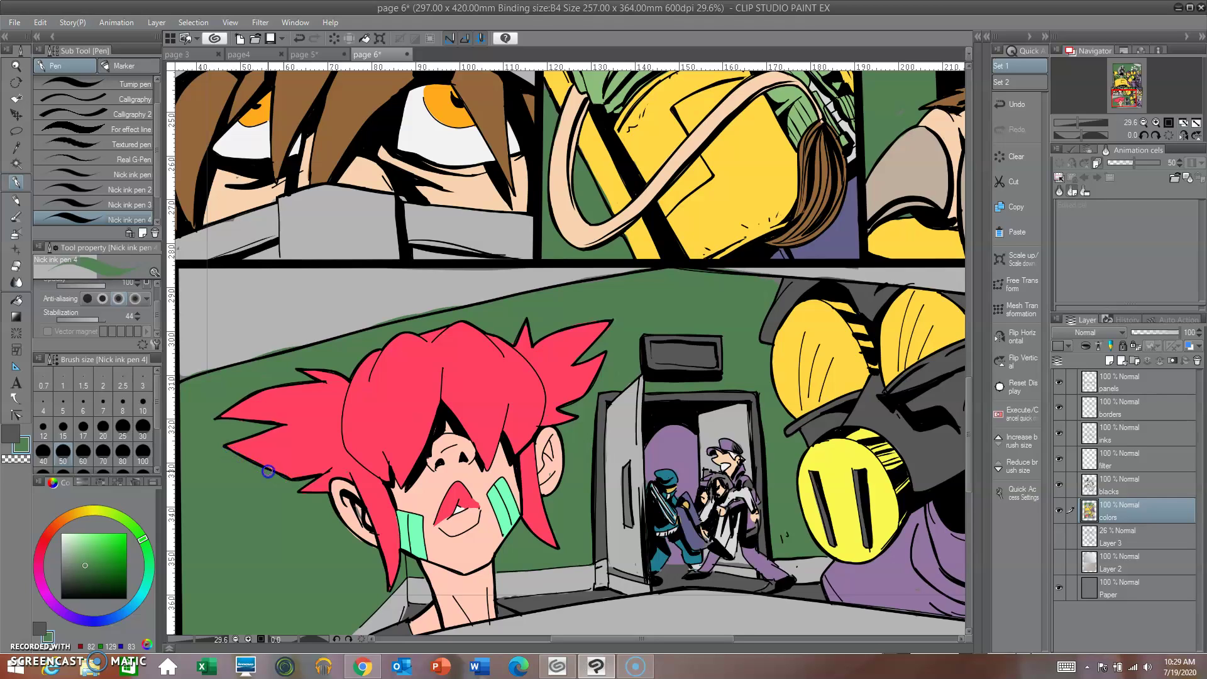
{"action": "right_click", "coordinate": [351, 477]}
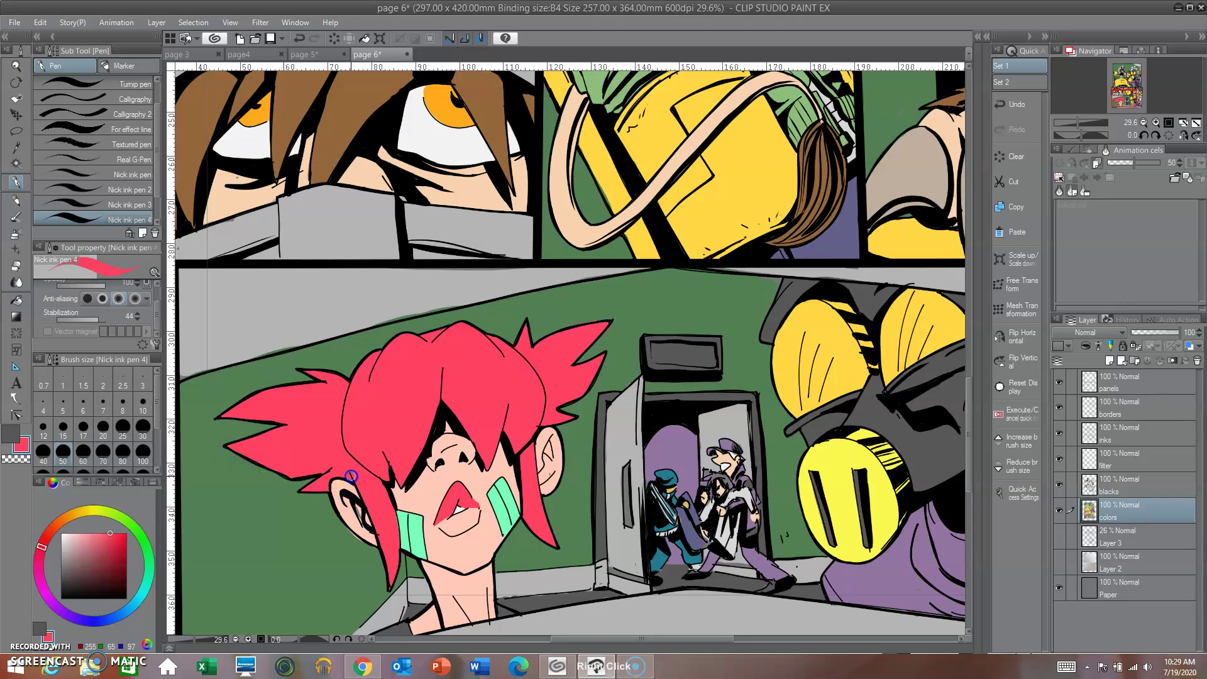
- Carve a new small spike into the hair's right edge and fill the notch red
{"action": "left_click_drag", "start_coordinate": [625, 363], "coordinate": [590, 398]}
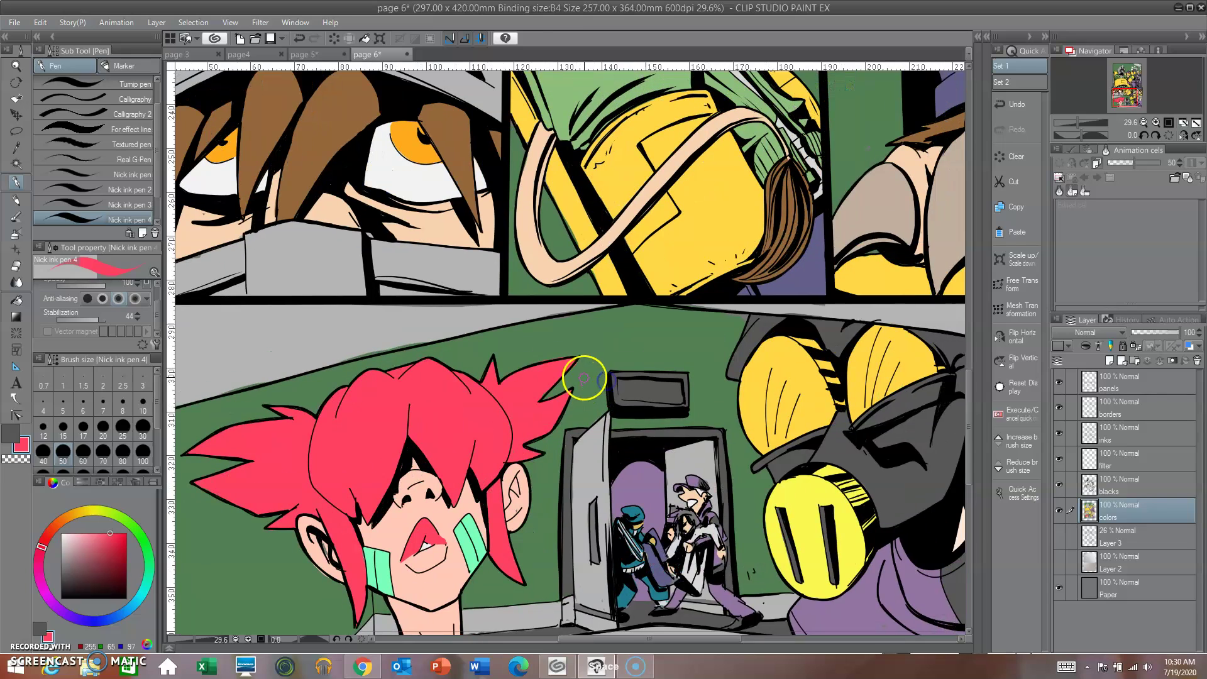
{"action": "right_click", "coordinate": [581, 373]}
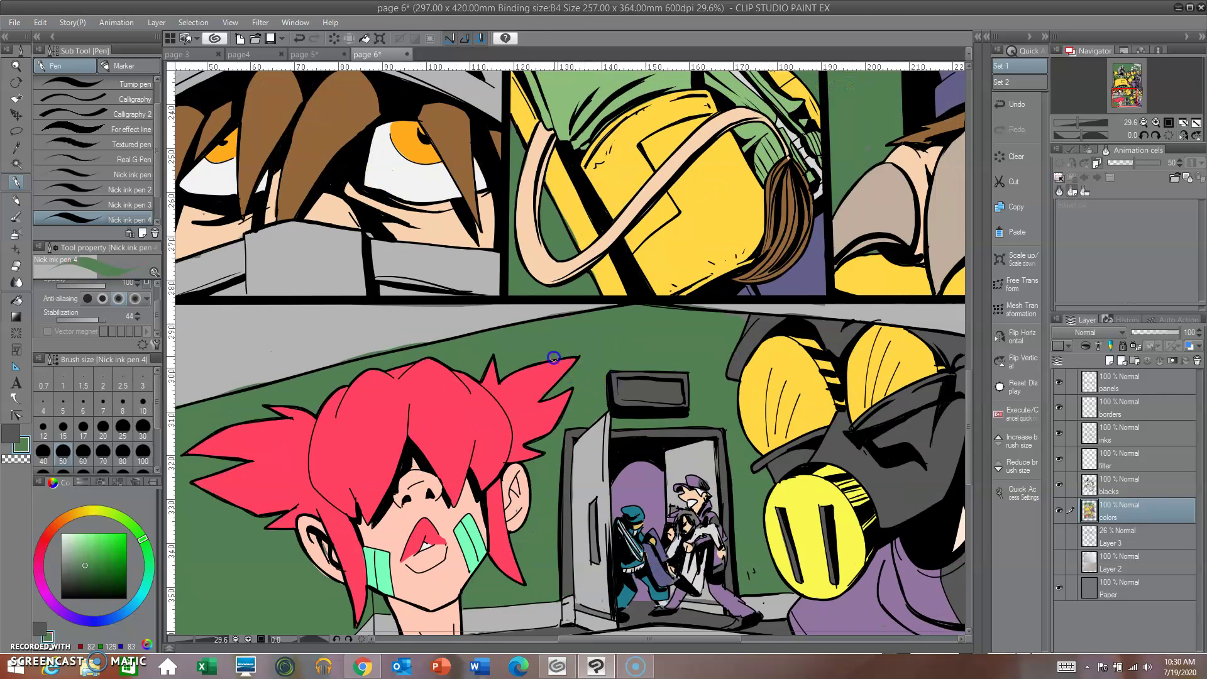
{"action": "right_click", "coordinate": [492, 372]}
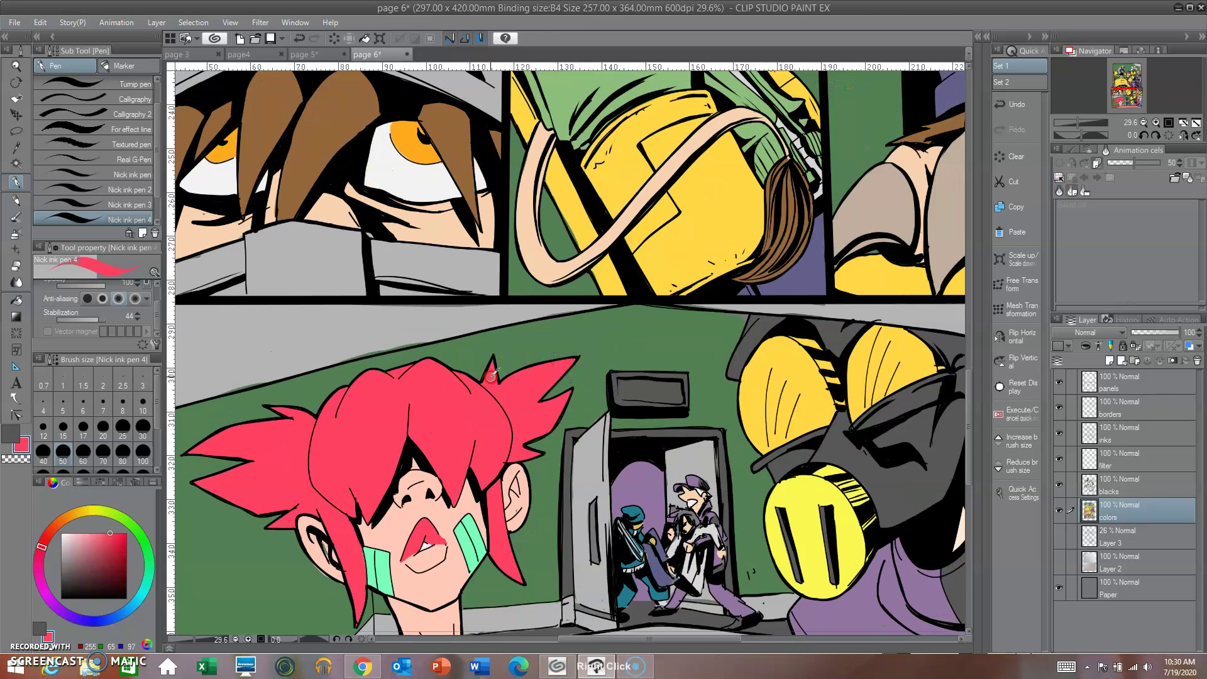
{"action": "right_click", "coordinate": [480, 379]}
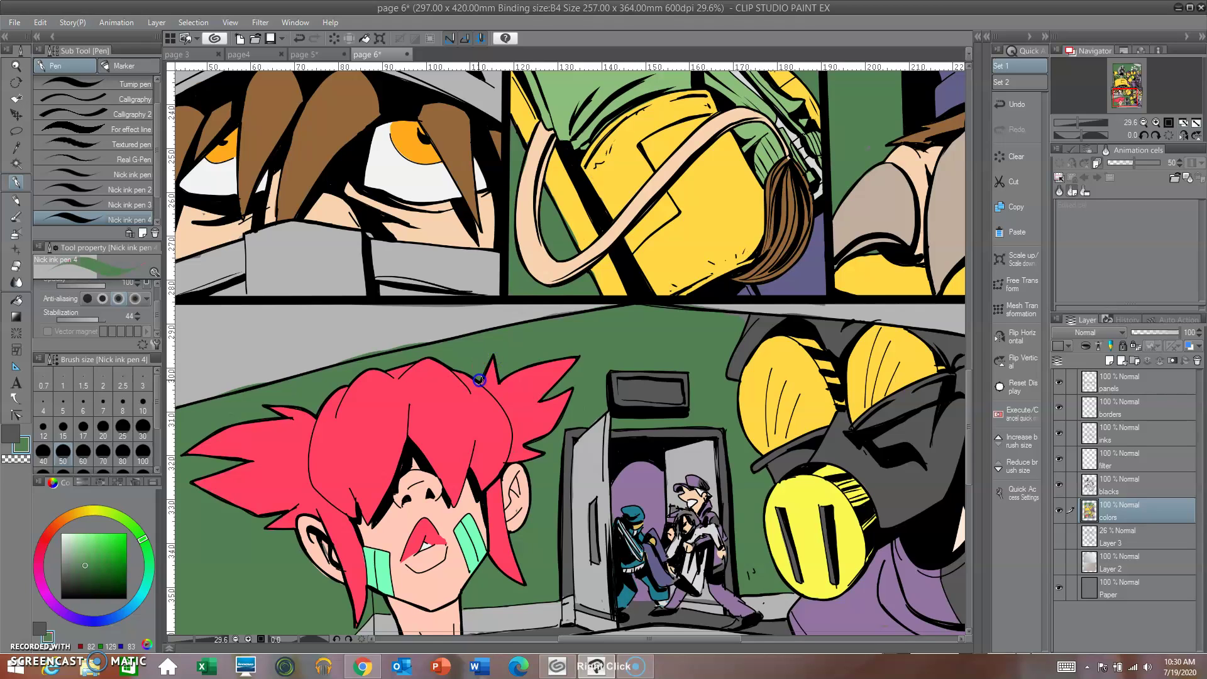
{"action": "left_click_drag", "start_coordinate": [539, 363], "coordinate": [549, 412]}
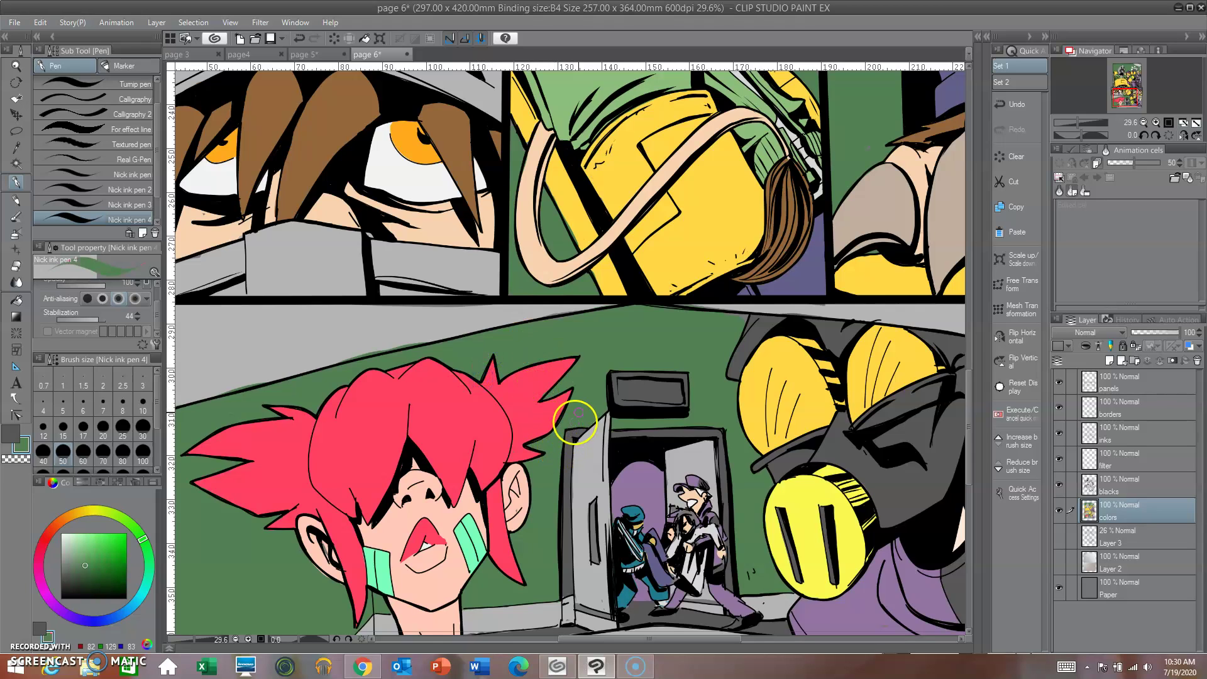
{"action": "right_click", "coordinate": [540, 384]}
{"action": "mouse_move", "coordinate": [556, 377]}
{"action": "left_mouse_down"}
{"action": "mouse_move", "coordinate": [574, 358]}
{"action": "mouse_move", "coordinate": [548, 461]}
{"action": "left_mouse_up"}
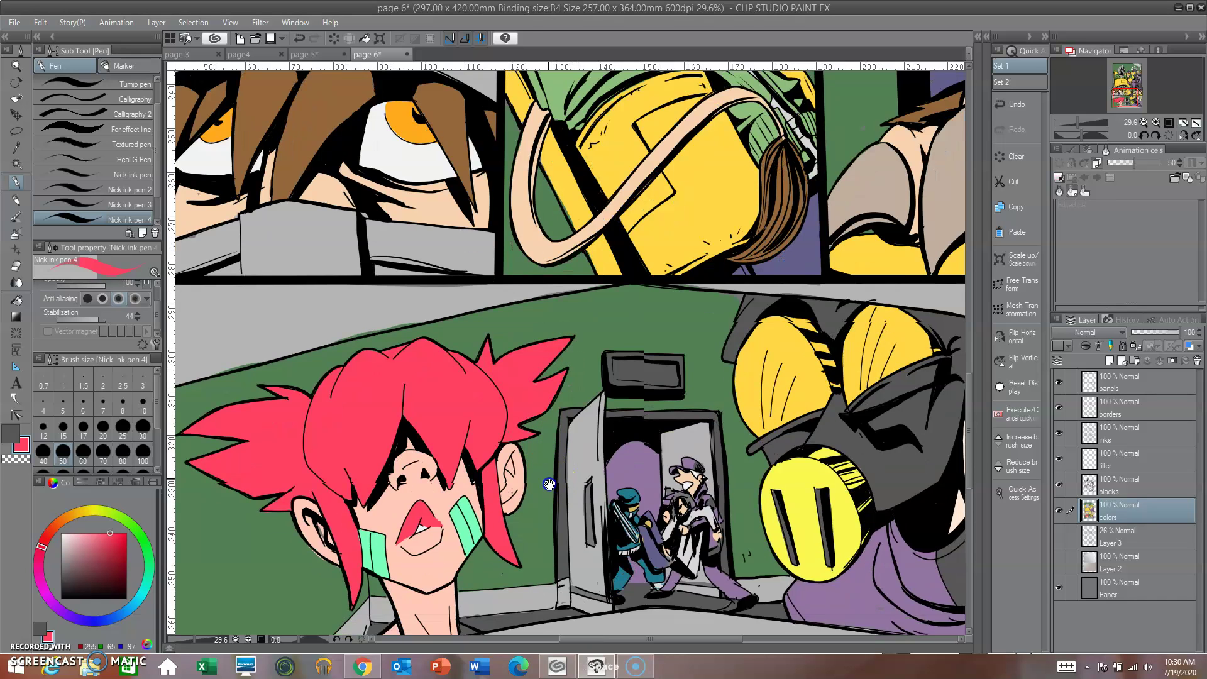
{"action": "scroll", "coordinate": [544, 409], "scroll_direction": "down", "scroll_amount": 5}
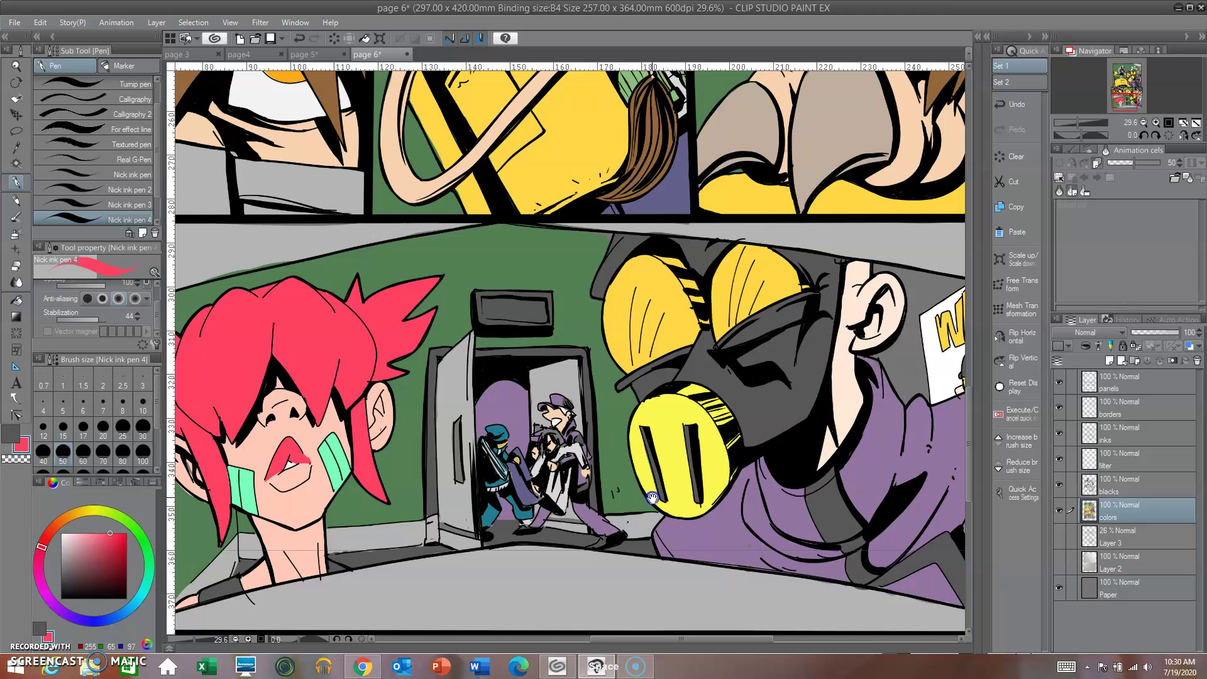
{"action": "left_click_drag", "start_coordinate": [684, 532], "coordinate": [538, 617]}
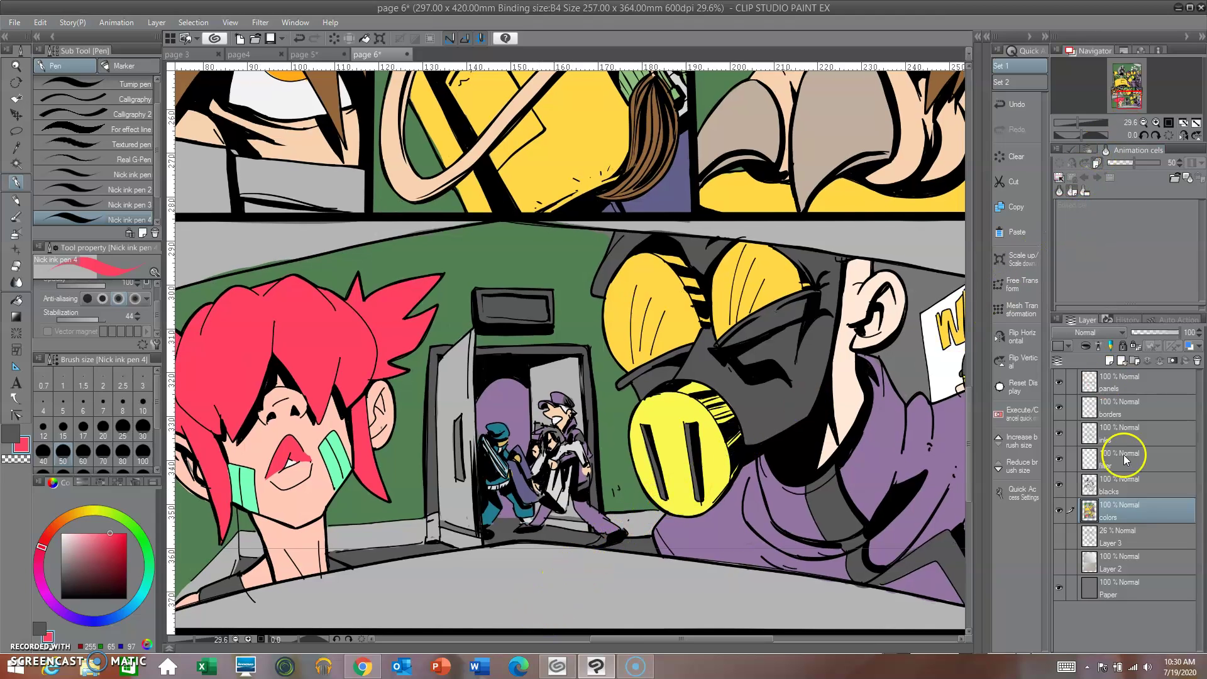
- On the blacks layer in black, ink a line along the top of the green wall
{"action": "left_click", "coordinate": [1124, 489]}
{"action": "left_click", "coordinate": [10, 434]}
{"action": "left_click_drag", "start_coordinate": [84, 568], "coordinate": [61, 599]}
{"action": "left_click_drag", "start_coordinate": [489, 500], "coordinate": [613, 491]}
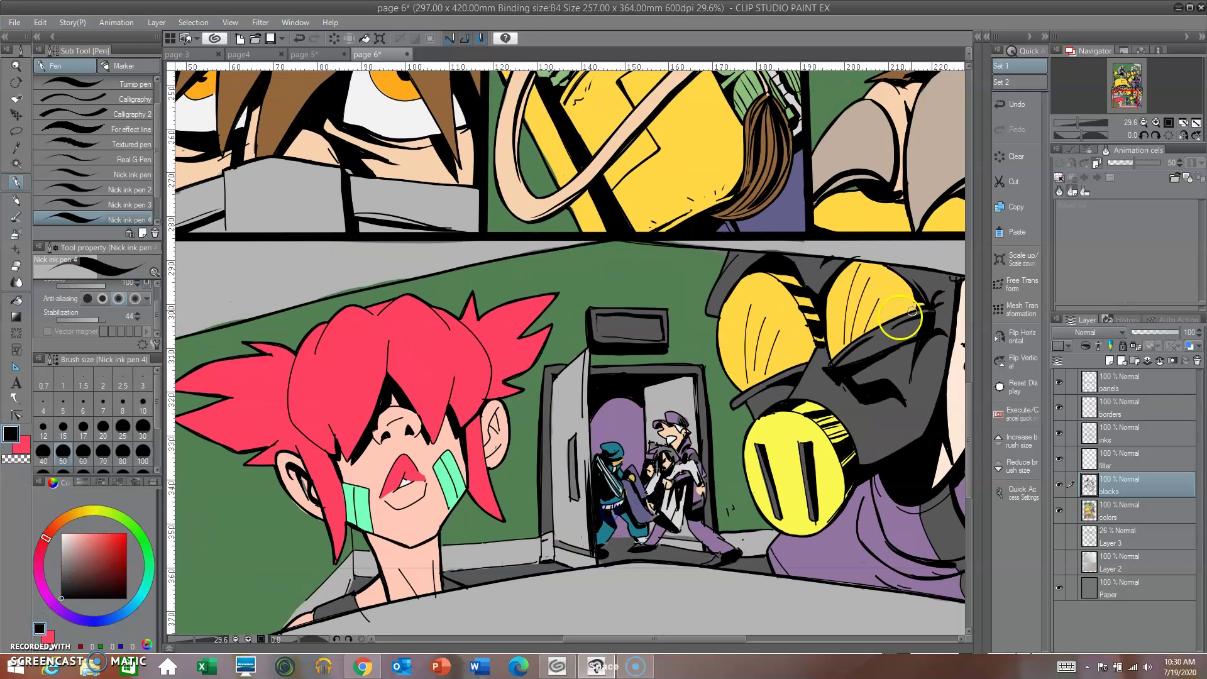
{"action": "left_click", "coordinate": [1144, 122]}
{"action": "left_click_drag", "start_coordinate": [768, 261], "coordinate": [873, 280]}
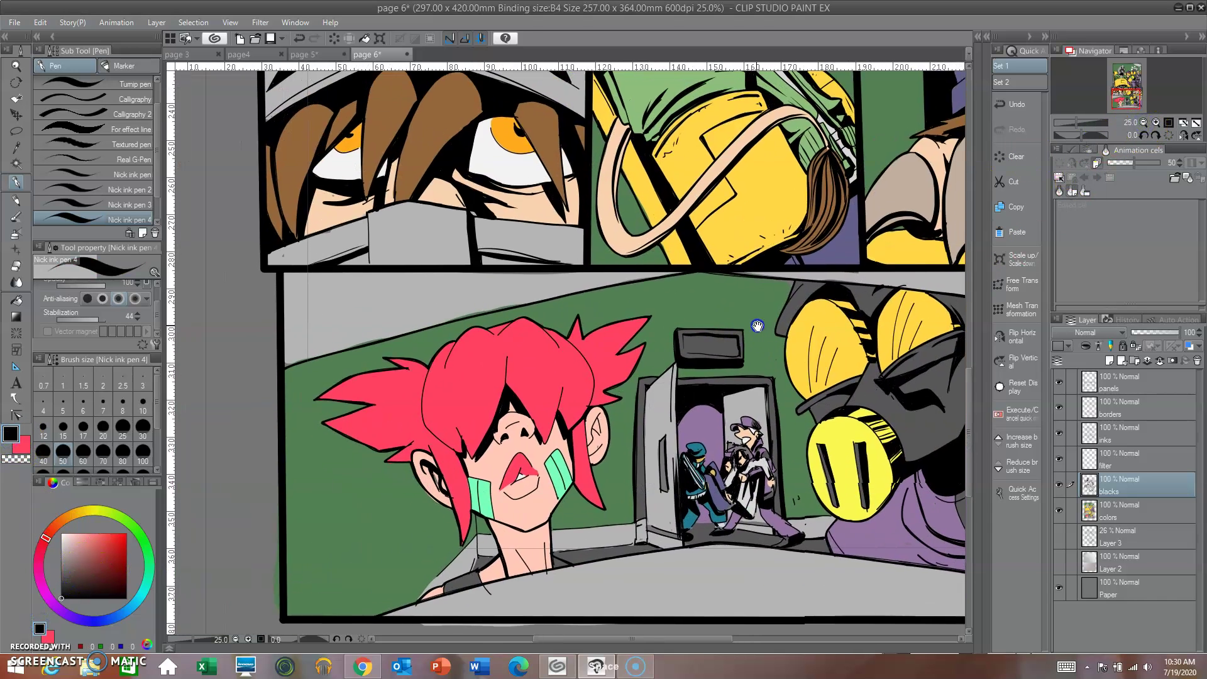
{"action": "mouse_move", "coordinate": [295, 360]}
{"action": "left_mouse_down"}
{"action": "mouse_move", "coordinate": [417, 315]}
{"action": "mouse_move", "coordinate": [616, 281]}
{"action": "left_mouse_up"}
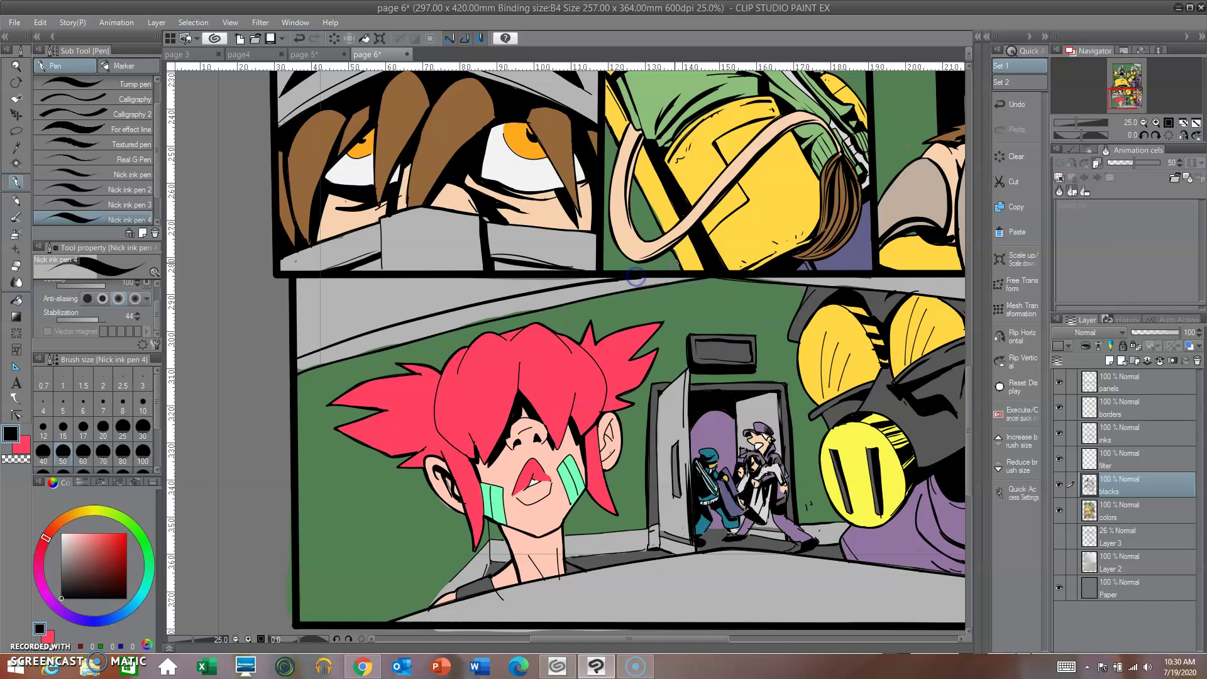
- Auto-select the grey ceiling strip and fill it black
{"action": "left_click_drag", "start_coordinate": [899, 302], "coordinate": [894, 349]}
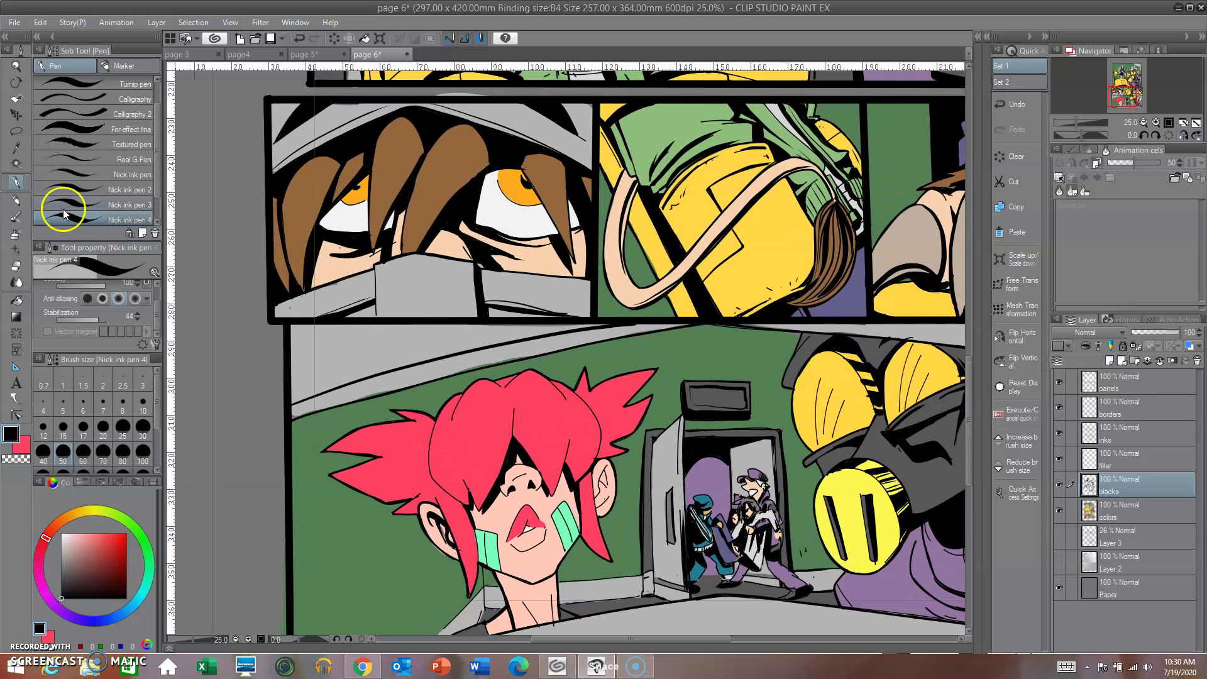
{"action": "left_click", "coordinate": [17, 163]}
{"action": "left_click", "coordinate": [385, 345]}
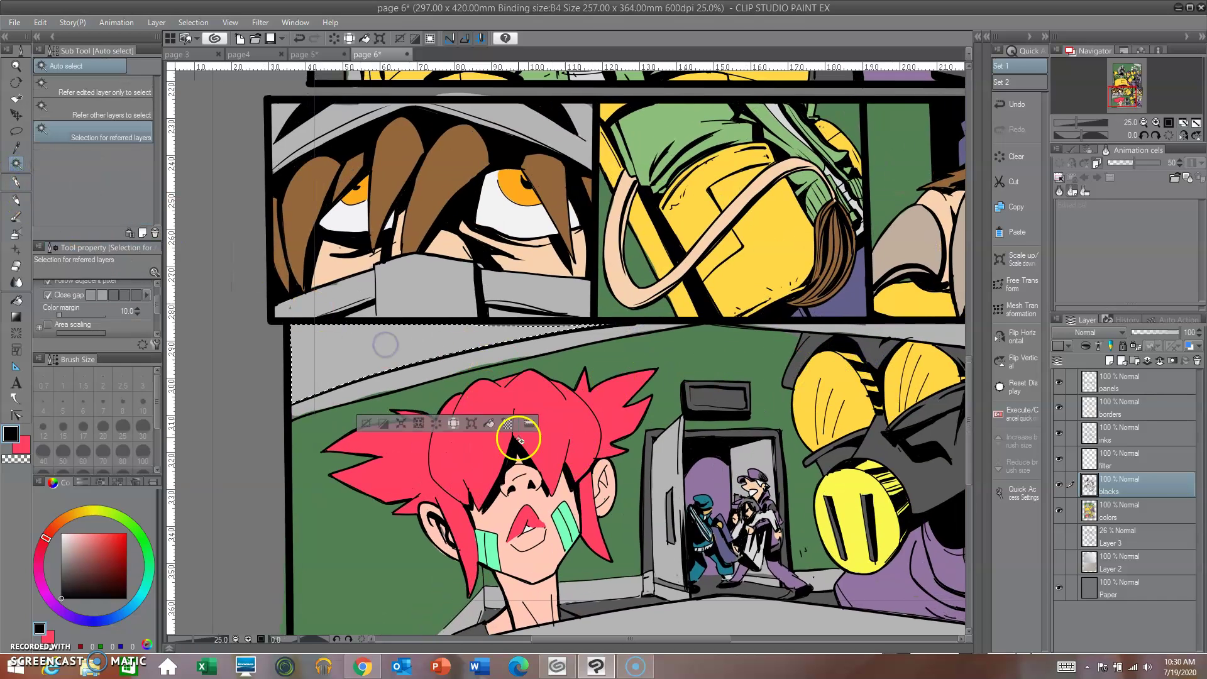
{"action": "left_click", "coordinate": [490, 423]}
- Ink the hooded figure's top edge and the grey band's lower edge
{"action": "left_click_drag", "start_coordinate": [811, 385], "coordinate": [601, 430]}
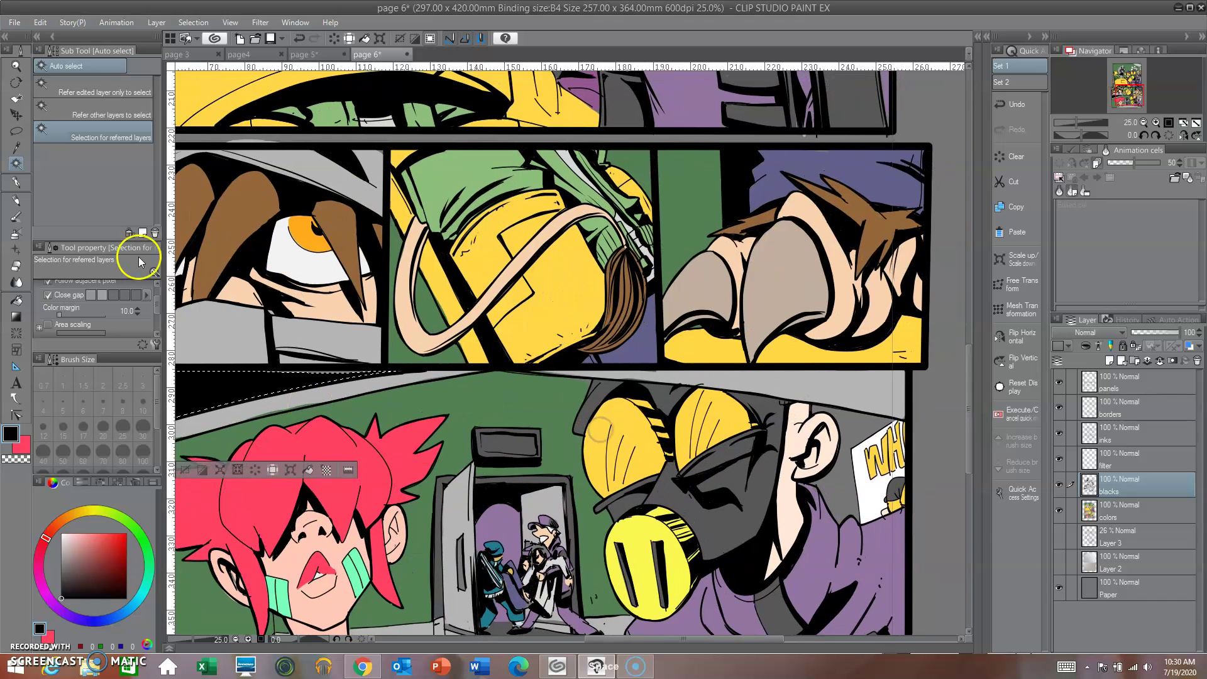
{"action": "left_click", "coordinate": [16, 183]}
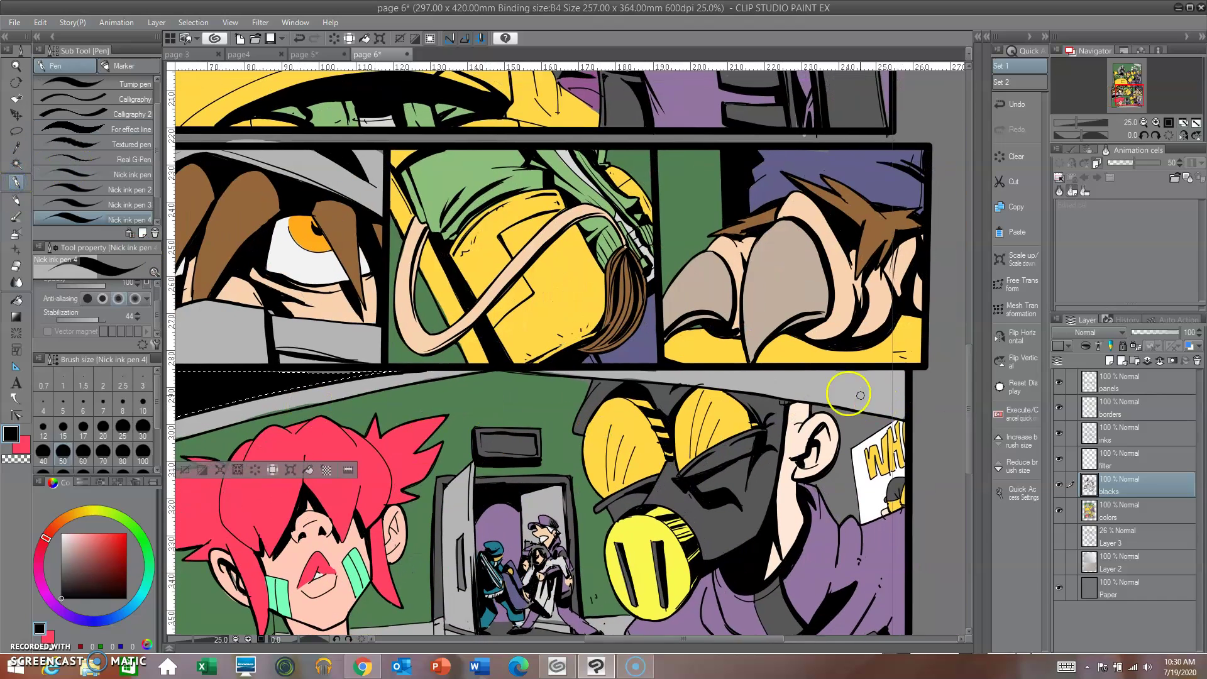
{"action": "left_click_drag", "start_coordinate": [785, 399], "coordinate": [904, 418]}
{"action": "left_click", "coordinate": [185, 469]}
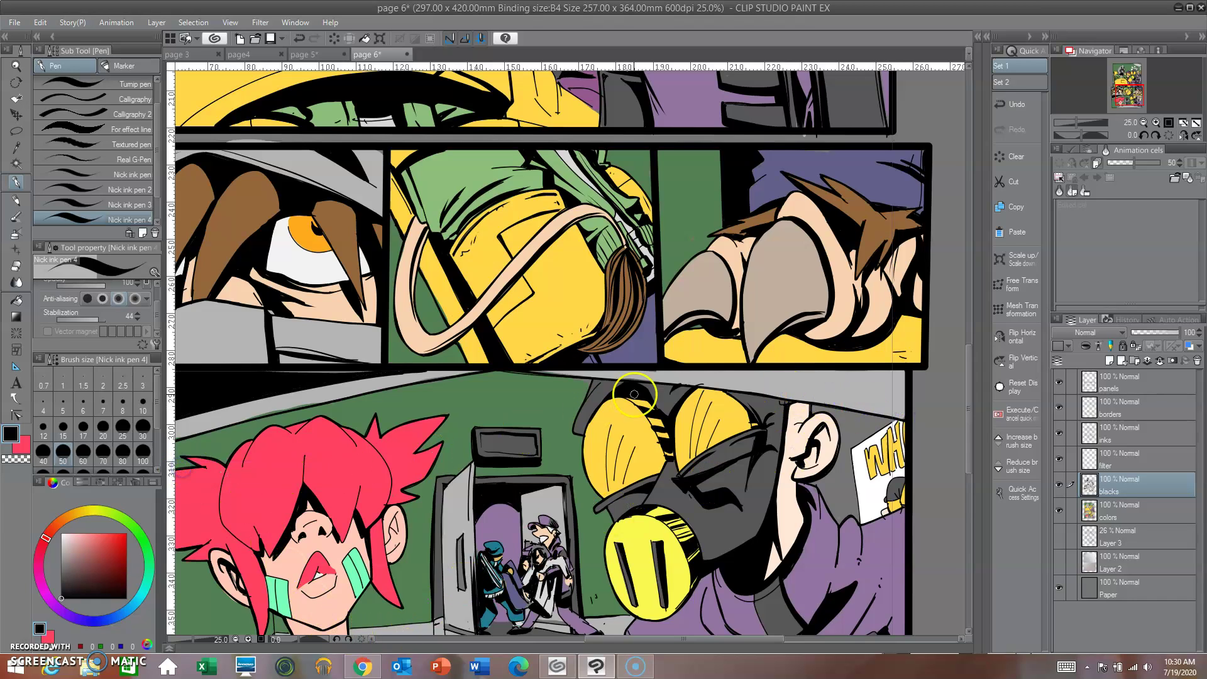
{"action": "left_click_drag", "start_coordinate": [710, 380], "coordinate": [904, 412]}
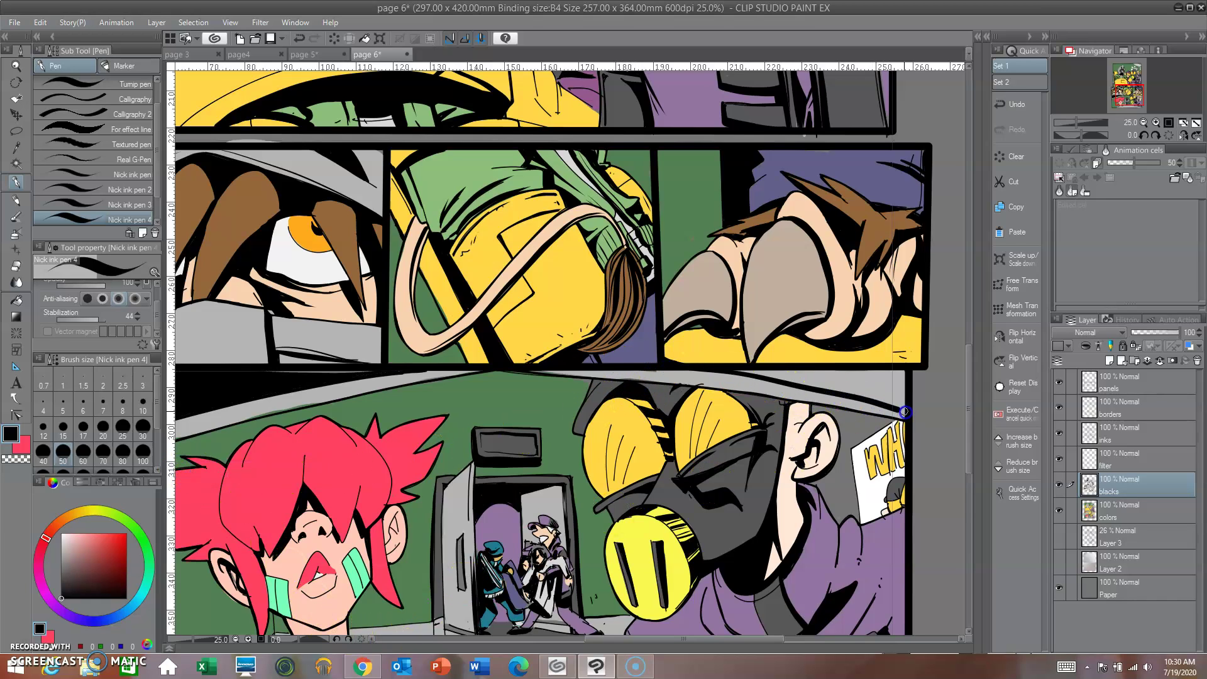
- Ink a long crisp line along the grey band's edge in the lower panel
{"action": "left_click", "coordinate": [18, 164]}
{"action": "left_click", "coordinate": [862, 381]}
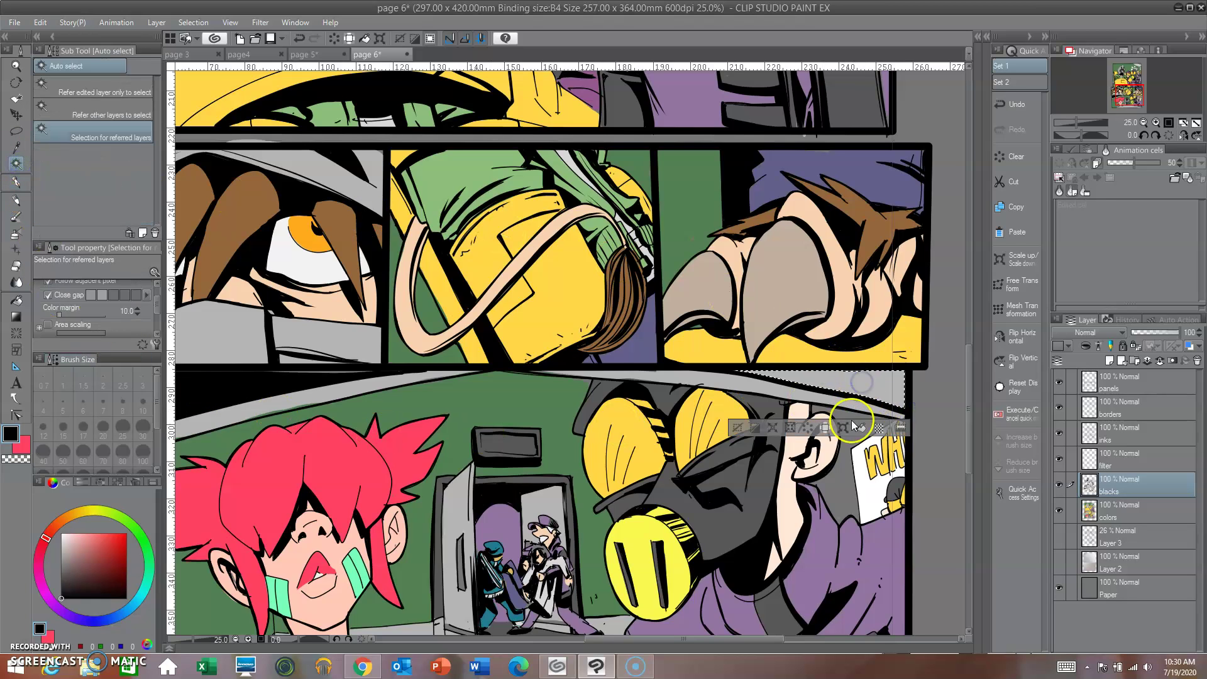
{"action": "left_click_drag", "start_coordinate": [313, 596], "coordinate": [451, 448]}
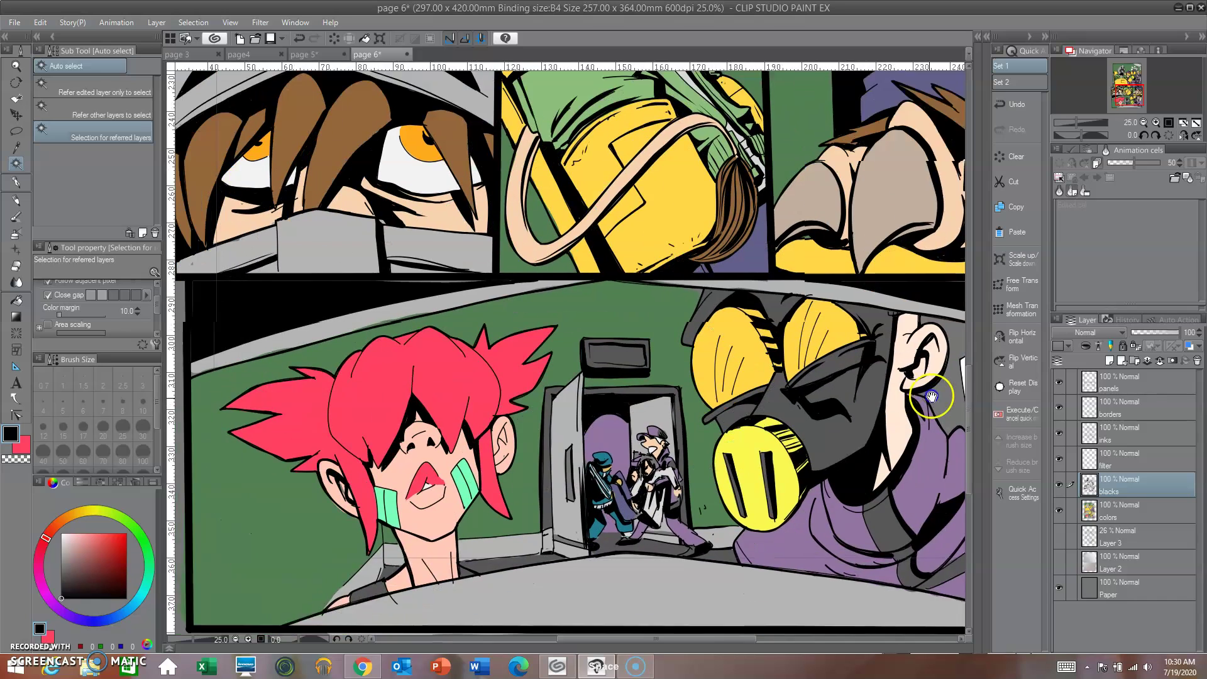
{"action": "left_click", "coordinate": [17, 183]}
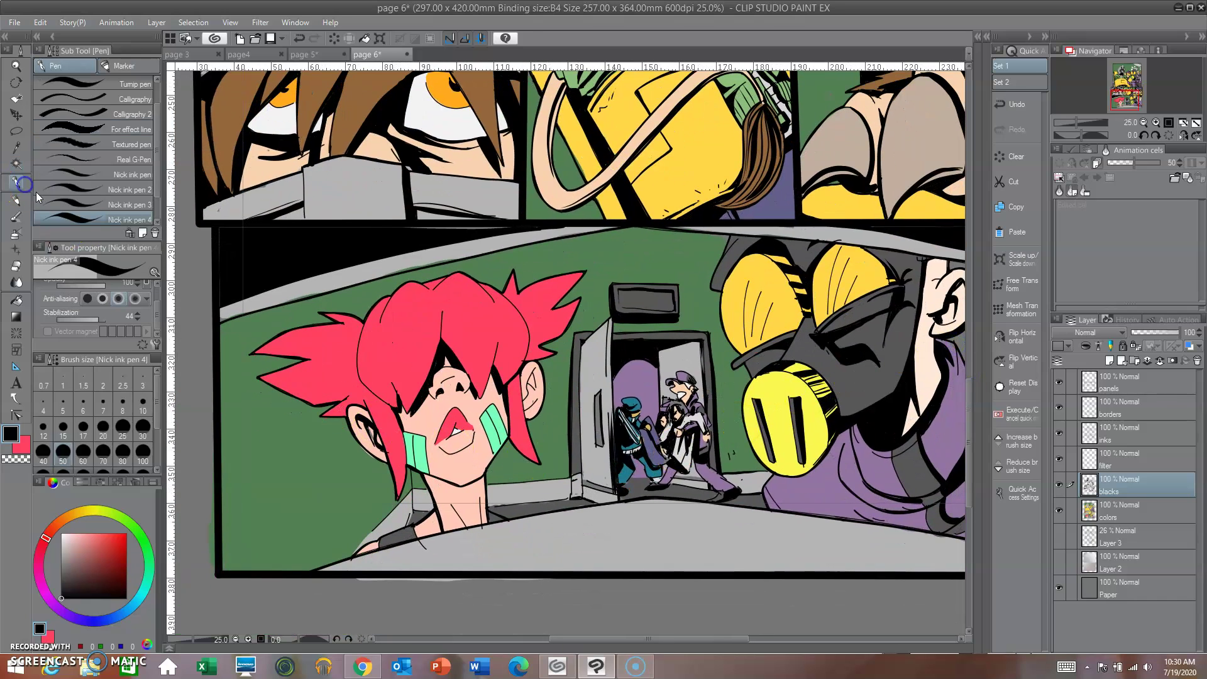
{"action": "mouse_move", "coordinate": [355, 555]}
{"action": "left_mouse_down"}
{"action": "mouse_move", "coordinate": [701, 516]}
{"action": "mouse_move", "coordinate": [960, 572]}
{"action": "left_mouse_up"}
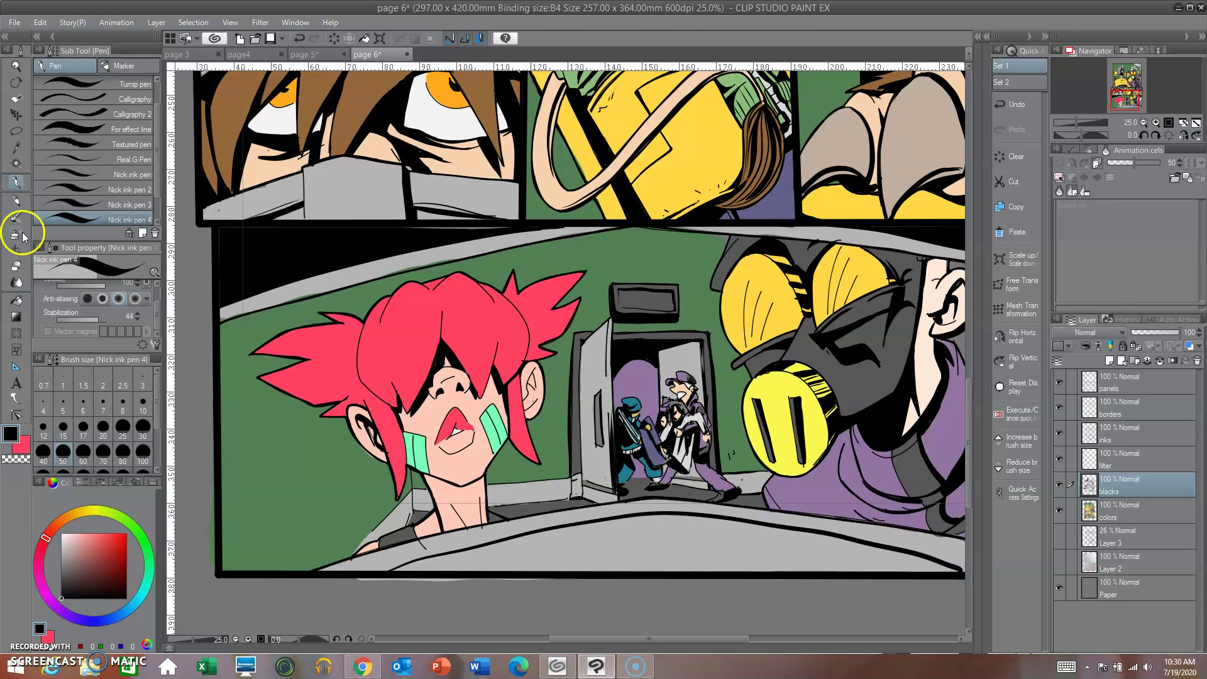
- Auto-select the grey dashboard band, fill it black, deselect and zoom out to 12.5%
{"action": "left_click", "coordinate": [15, 163]}
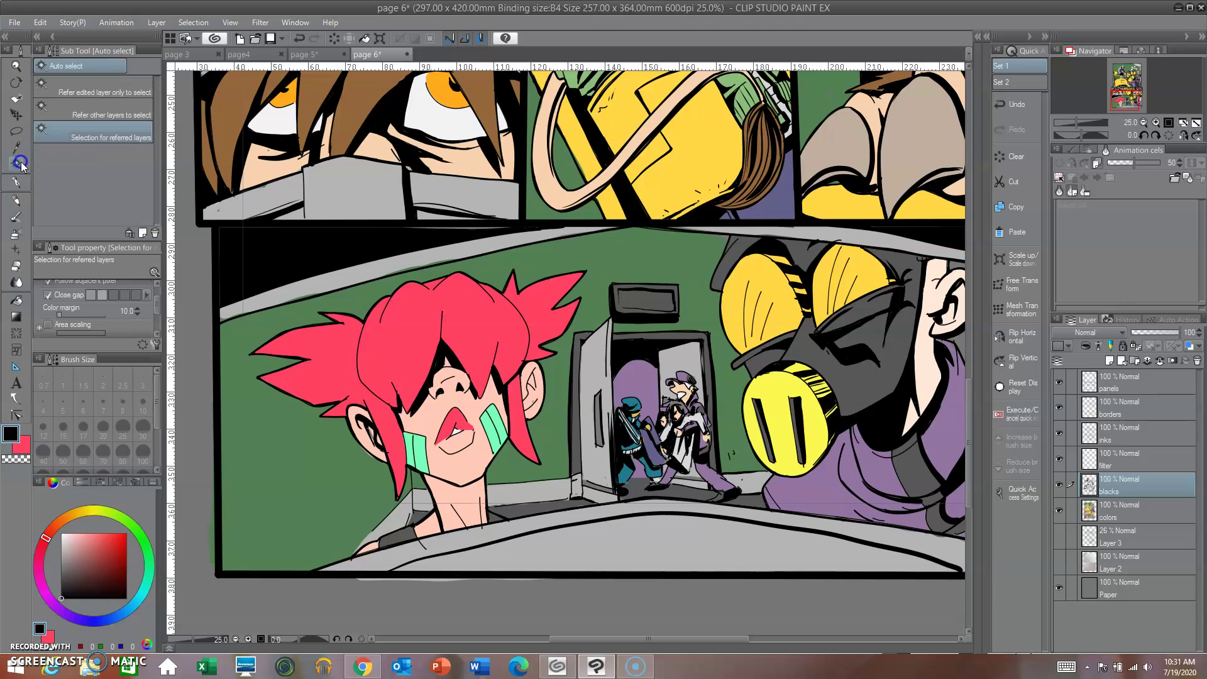
{"action": "left_click", "coordinate": [706, 536]}
{"action": "left_click", "coordinate": [722, 593]}
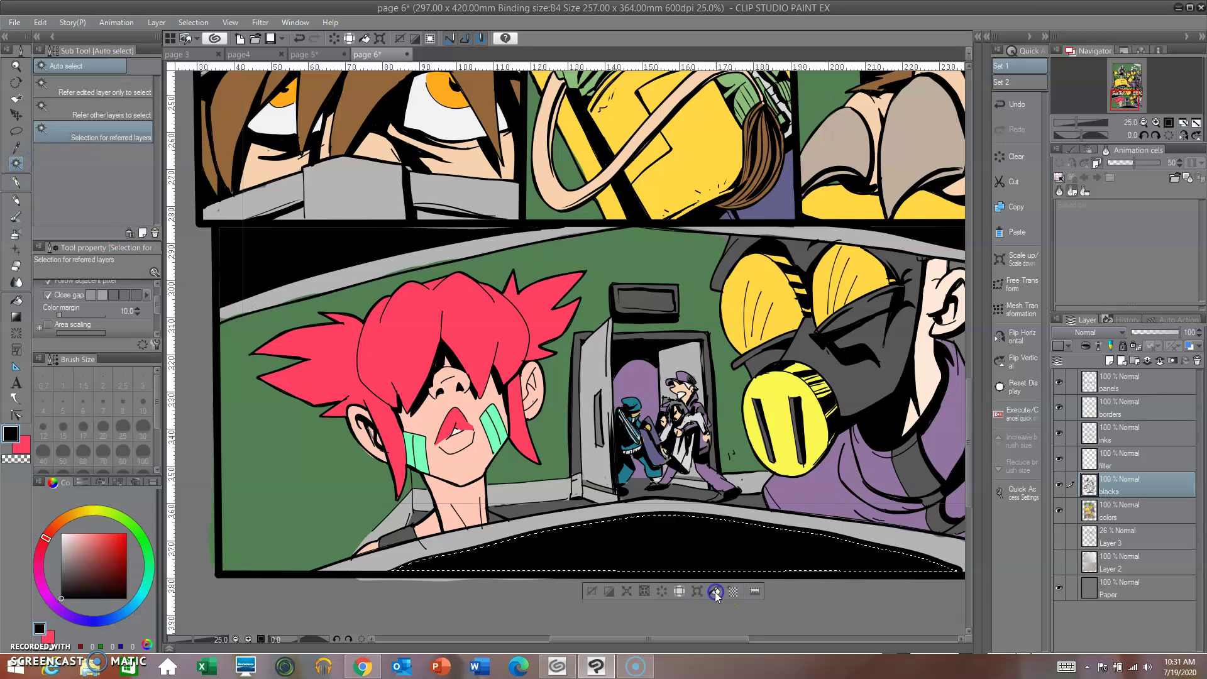
{"action": "left_click", "coordinate": [592, 591]}
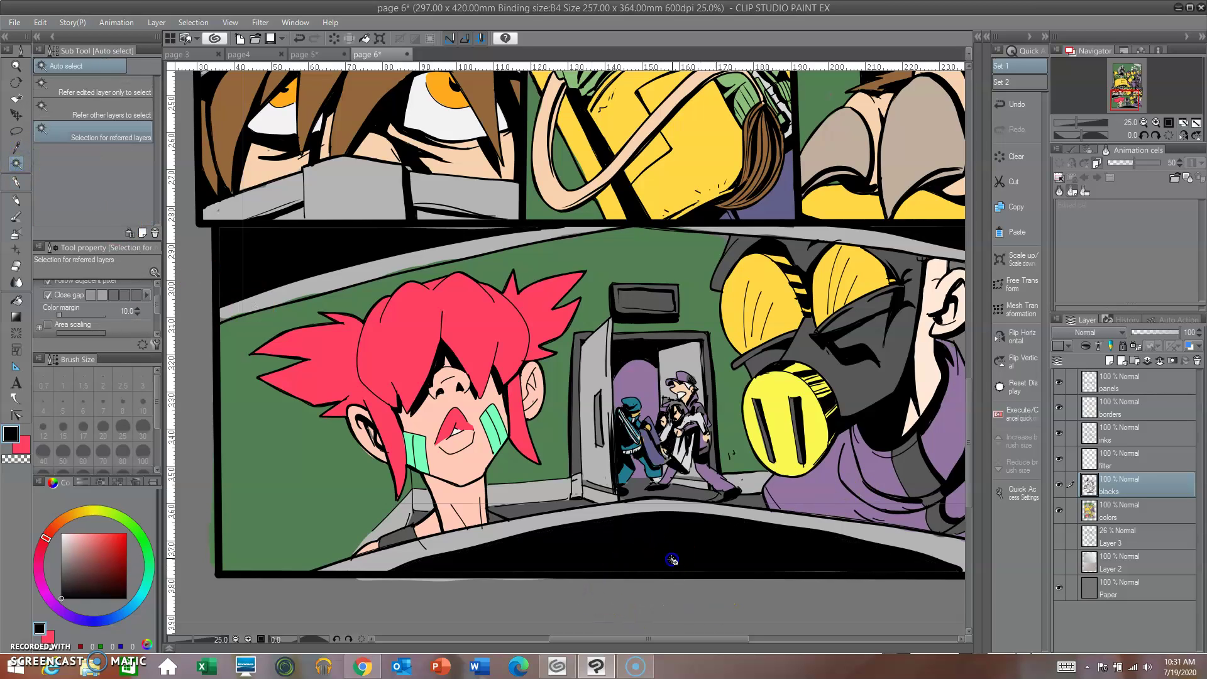
{"action": "left_click", "coordinate": [719, 564]}
{"action": "left_click", "coordinate": [587, 609]}
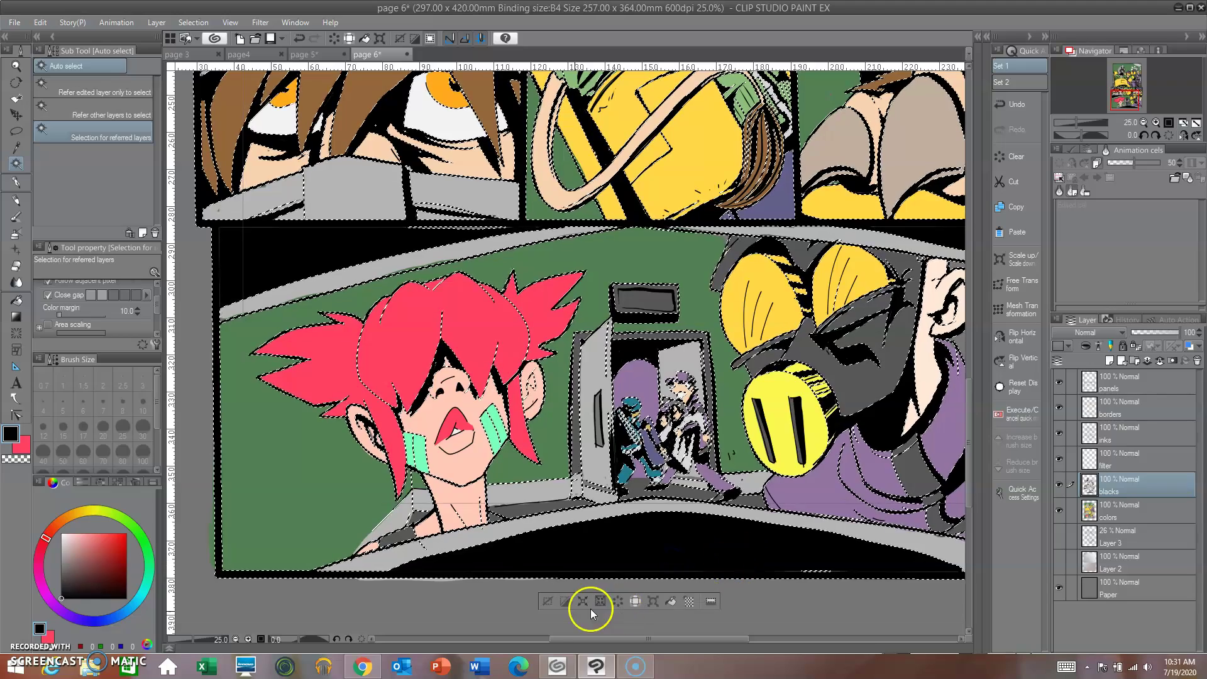
{"action": "left_click_drag", "start_coordinate": [730, 525], "coordinate": [652, 556]}
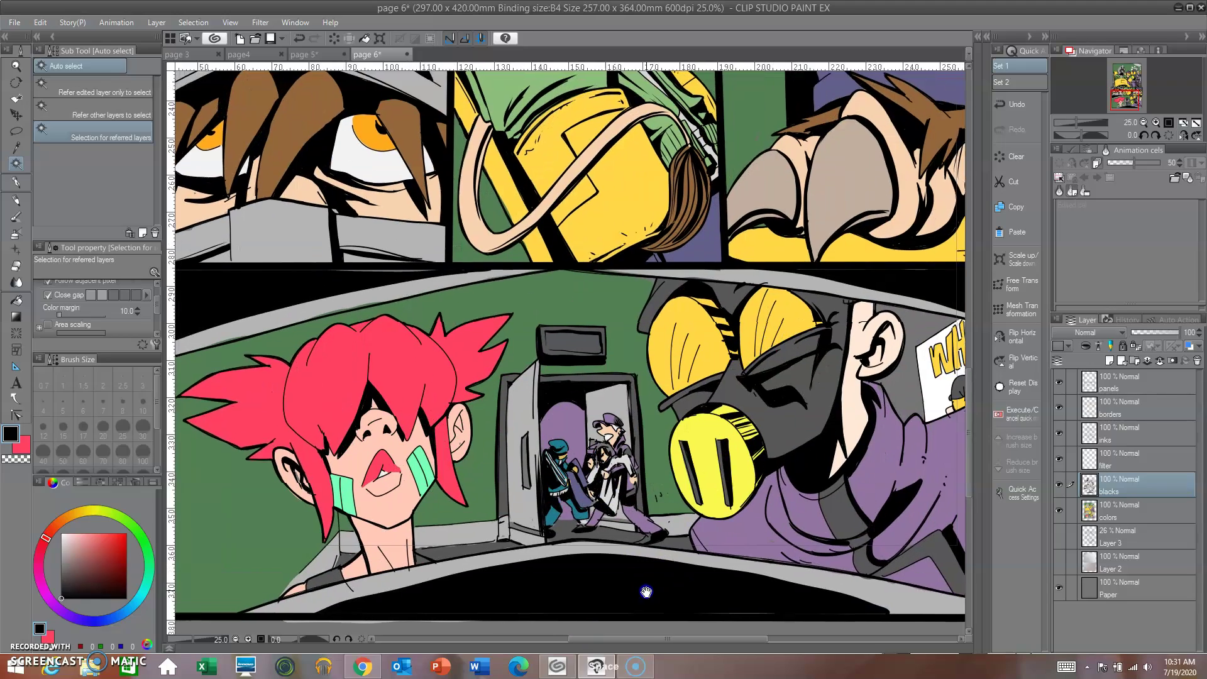
{"action": "left_click", "coordinate": [1144, 123]}
{"action": "mouse_move", "coordinate": [881, 195]}
{"action": "left_mouse_down"}
{"action": "mouse_move", "coordinate": [816, 369]}
{"action": "mouse_move", "coordinate": [803, 365]}
{"action": "left_mouse_up"}
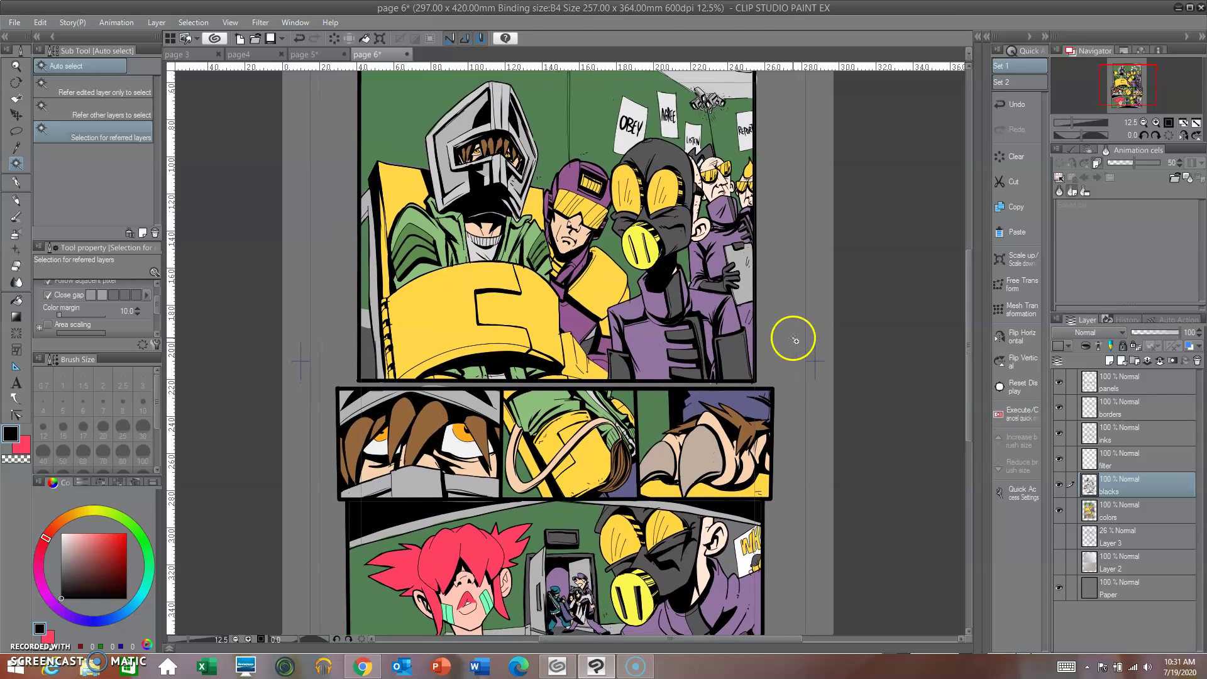
- Switch to Nick ink pen 4 and zoom back in on the lower panels
{"action": "left_click", "coordinate": [16, 182]}
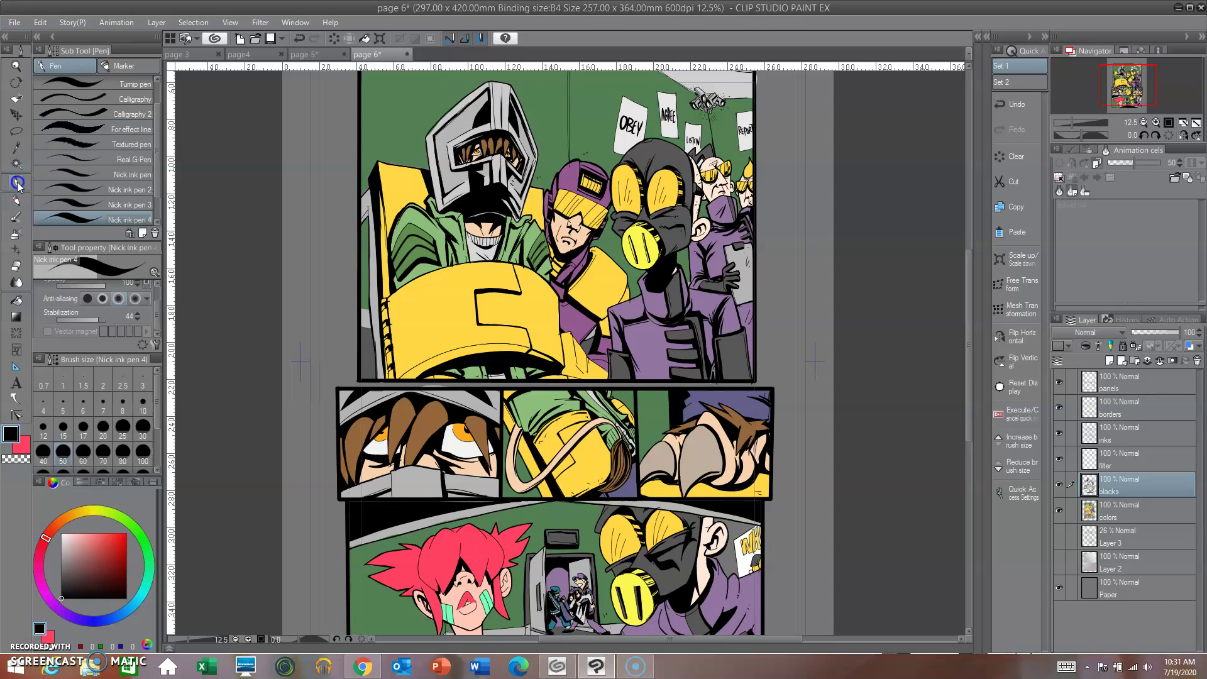
{"action": "left_click_drag", "start_coordinate": [868, 406], "coordinate": [885, 353]}
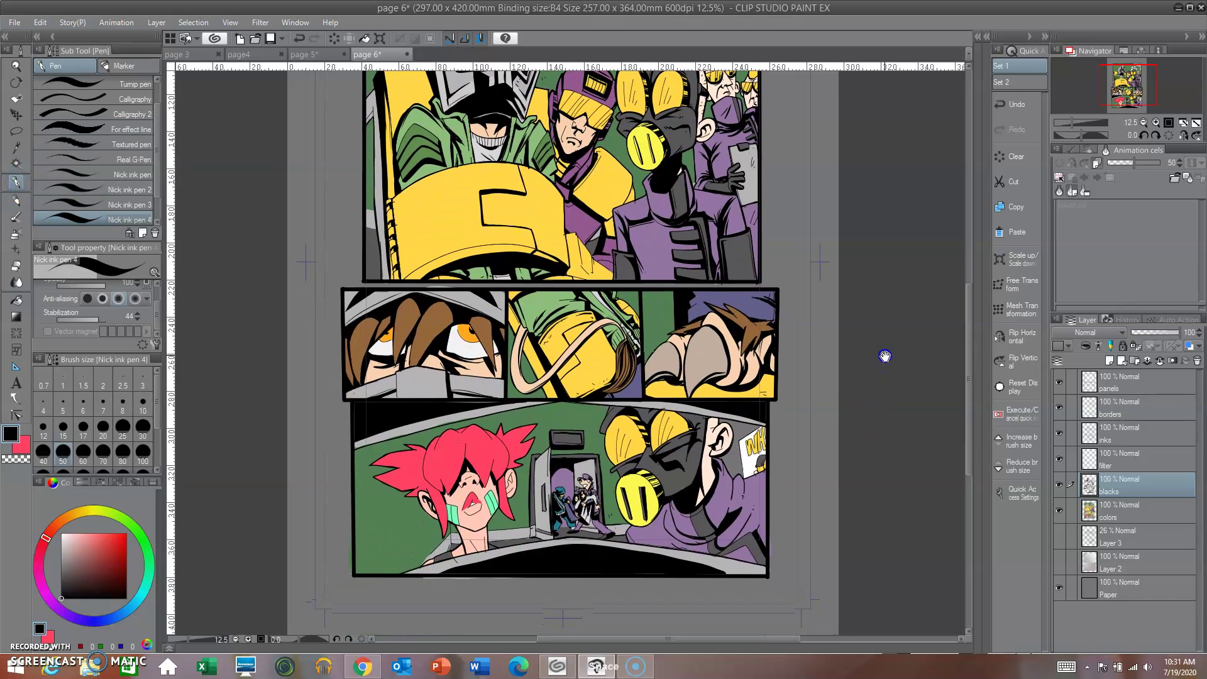
{"action": "left_click_drag", "start_coordinate": [822, 450], "coordinate": [840, 406]}
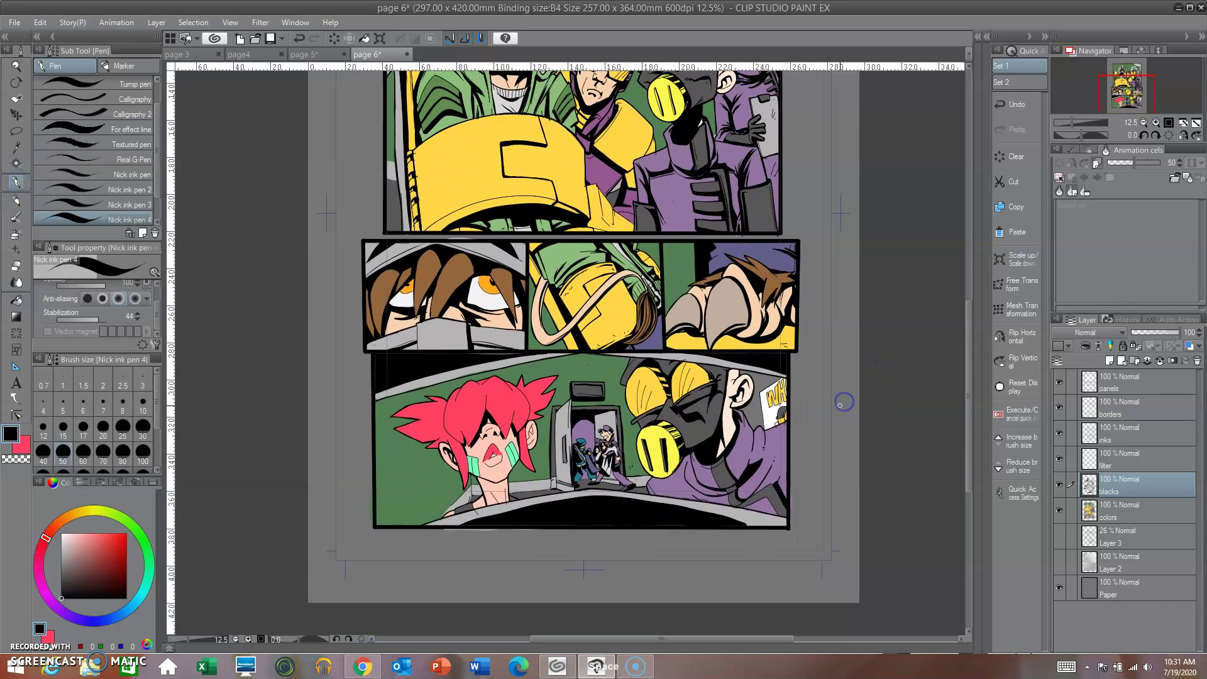
{"action": "left_click", "coordinate": [1074, 123]}
- Ink lines inside the red-haired girl's ear, retrying with undo
{"action": "left_click_drag", "start_coordinate": [893, 234], "coordinate": [706, 283]}
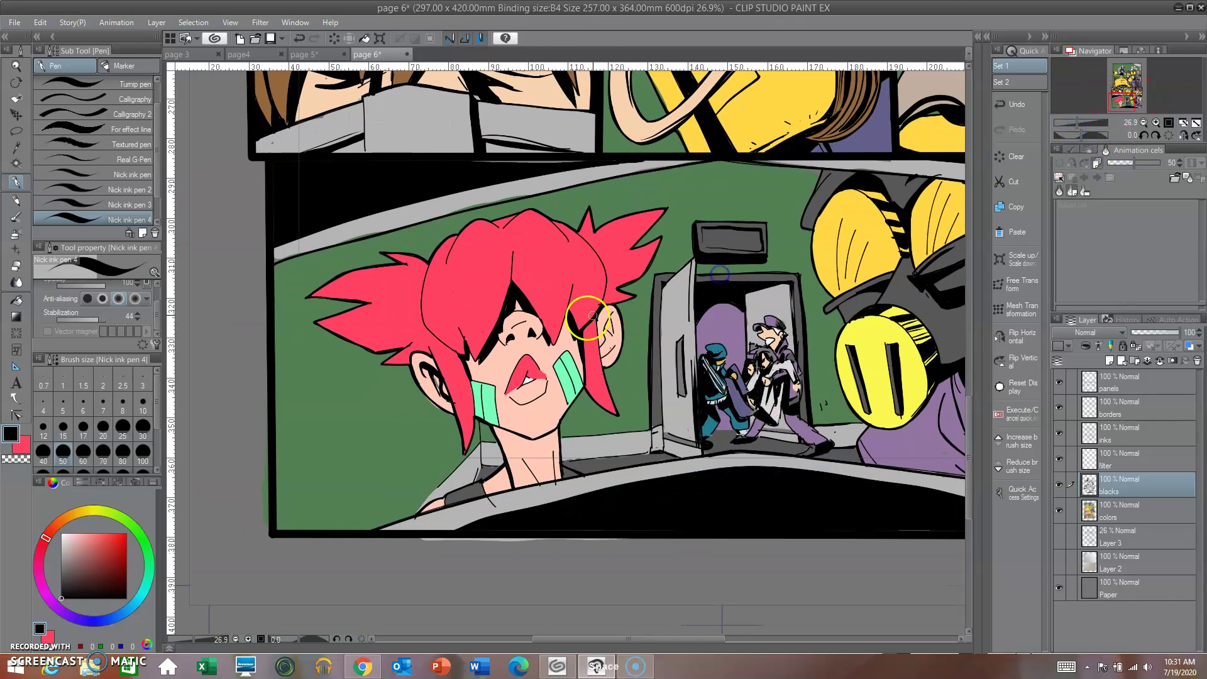
{"action": "mouse_move", "coordinate": [601, 351]}
{"action": "left_mouse_down"}
{"action": "mouse_move", "coordinate": [610, 320]}
{"action": "mouse_move", "coordinate": [603, 347]}
{"action": "left_mouse_up"}
{"action": "key", "text": "ctrl+z"}
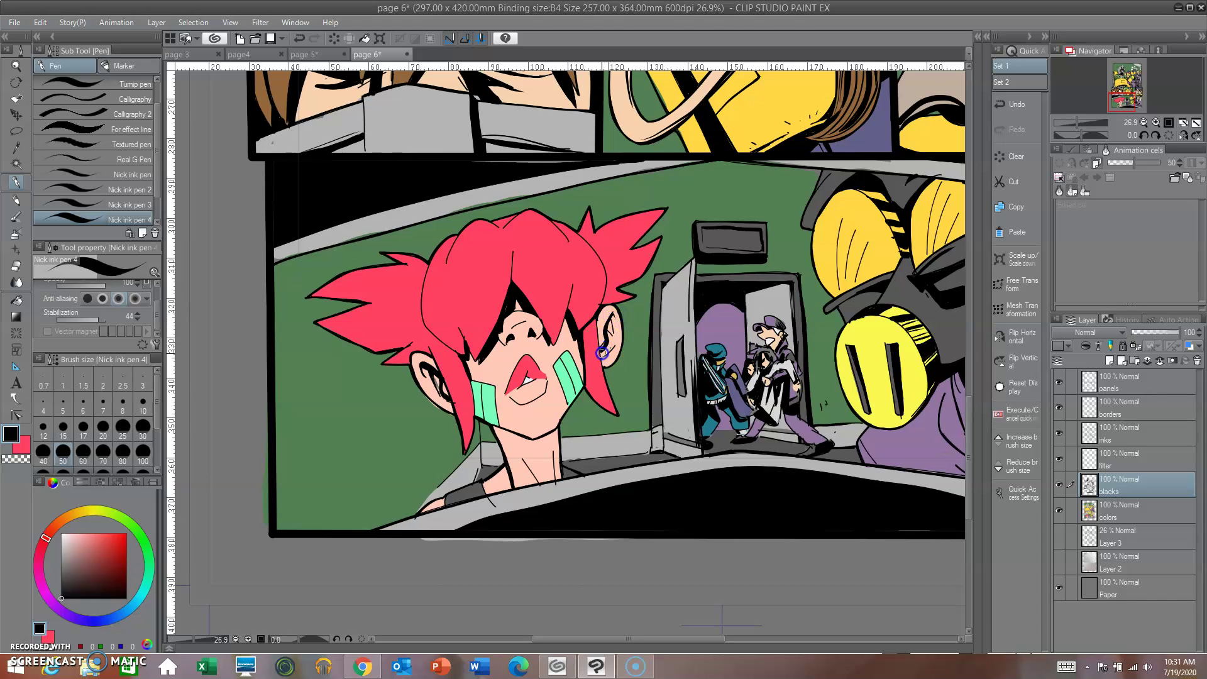
{"action": "mouse_move", "coordinate": [605, 326]}
{"action": "left_mouse_down"}
{"action": "mouse_move", "coordinate": [615, 336]}
{"action": "mouse_move", "coordinate": [603, 353]}
{"action": "left_mouse_up"}
{"action": "key", "text": "ctrl+z"}
- Draw a black choker around the girl's neck and thicken its right end
{"action": "mouse_move", "coordinate": [510, 452]}
{"action": "left_mouse_down"}
{"action": "mouse_move", "coordinate": [531, 471]}
{"action": "mouse_move", "coordinate": [546, 439]}
{"action": "mouse_move", "coordinate": [499, 432]}
{"action": "mouse_move", "coordinate": [544, 440]}
{"action": "mouse_move", "coordinate": [511, 449]}
{"action": "mouse_move", "coordinate": [527, 466]}
{"action": "left_mouse_up"}
{"action": "key", "text": "ctrl+z"}
{"action": "mouse_move", "coordinate": [524, 454]}
{"action": "left_mouse_down"}
{"action": "mouse_move", "coordinate": [498, 434]}
{"action": "mouse_move", "coordinate": [536, 449]}
{"action": "mouse_move", "coordinate": [511, 440]}
{"action": "mouse_move", "coordinate": [521, 460]}
{"action": "mouse_move", "coordinate": [529, 446]}
{"action": "left_mouse_up"}
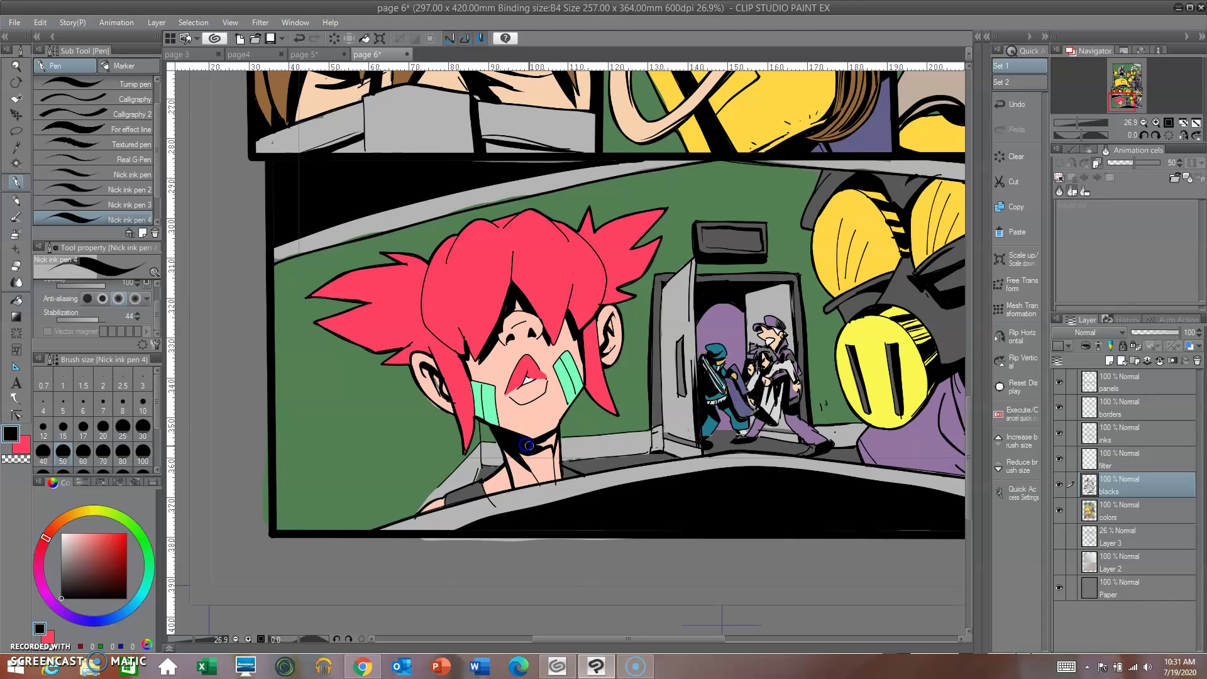
{"action": "left_click_drag", "start_coordinate": [522, 453], "coordinate": [551, 444]}
- Fill in the dark strap on the girl's shoulder
{"action": "left_click_drag", "start_coordinate": [490, 484], "coordinate": [506, 405]}
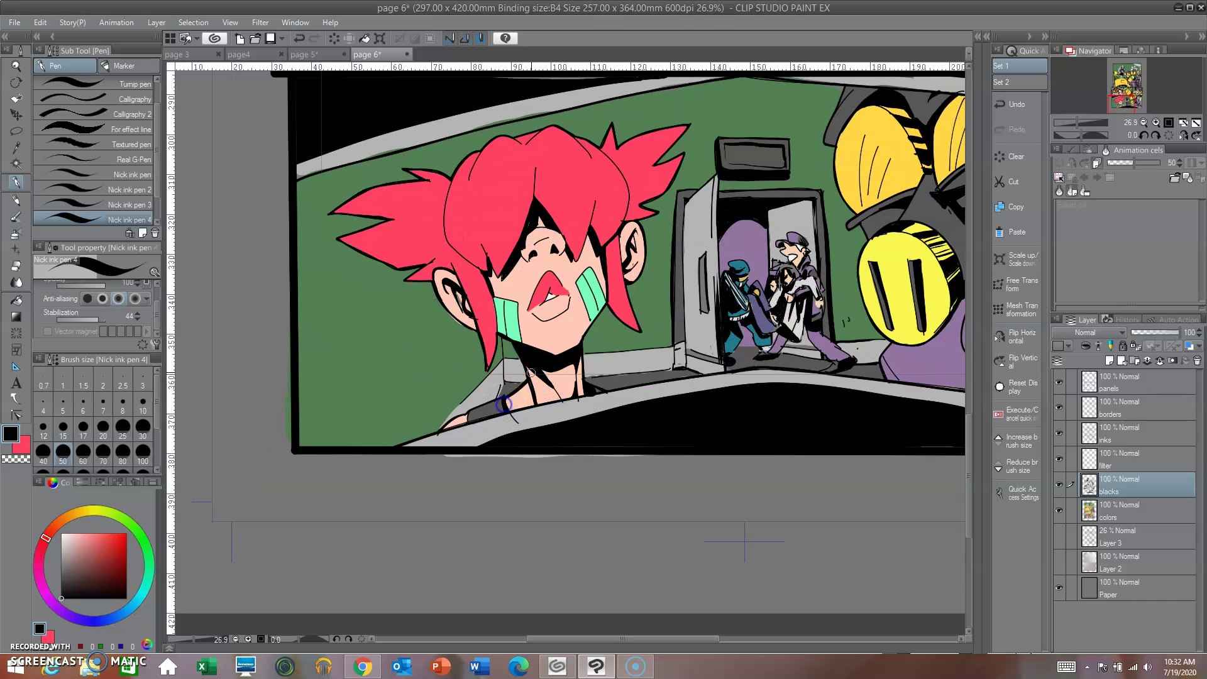
{"action": "left_click_drag", "start_coordinate": [469, 422], "coordinate": [530, 404]}
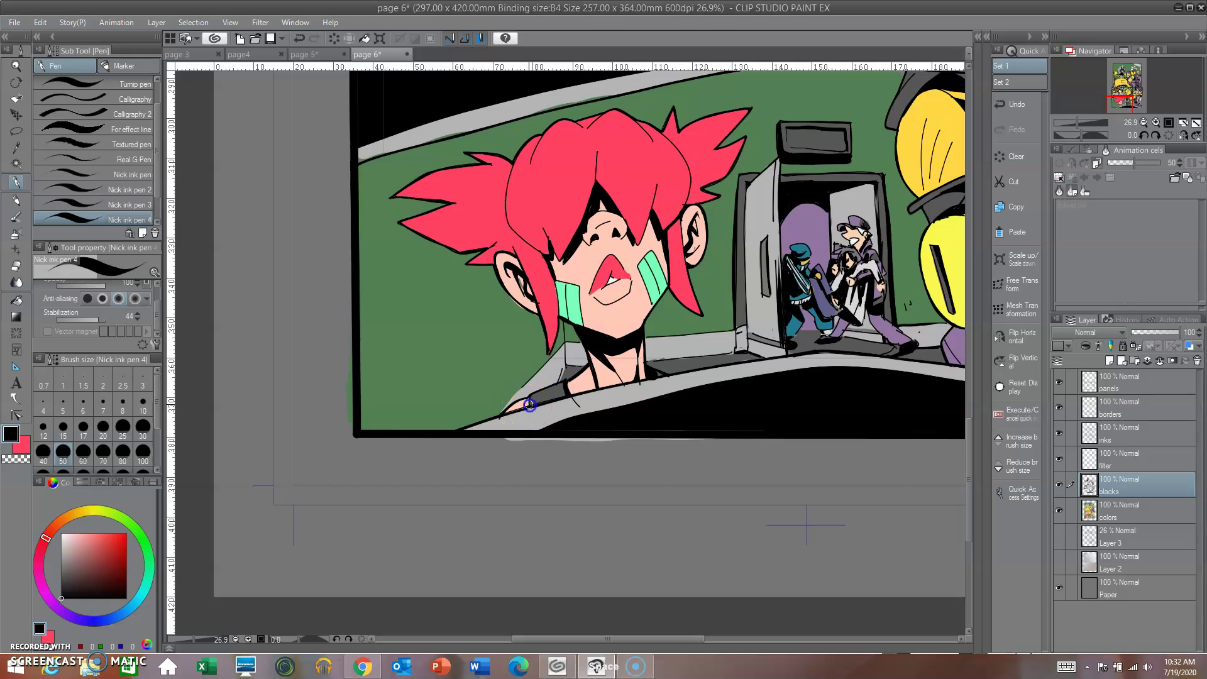
{"action": "left_click", "coordinate": [531, 402]}
{"action": "mouse_move", "coordinate": [709, 345]}
{"action": "left_mouse_down"}
{"action": "mouse_move", "coordinate": [679, 366]}
{"action": "mouse_move", "coordinate": [651, 426]}
{"action": "left_mouse_up"}
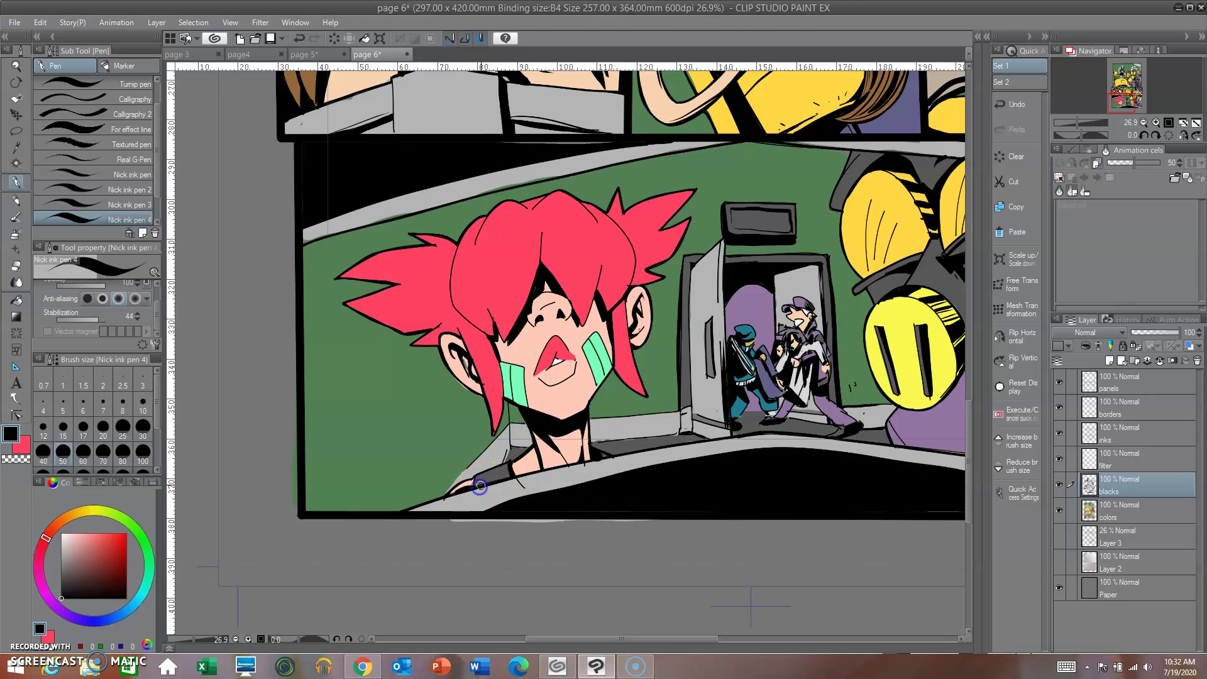
{"action": "left_click_drag", "start_coordinate": [480, 486], "coordinate": [497, 476]}
{"action": "left_click_drag", "start_coordinate": [641, 424], "coordinate": [585, 485]}
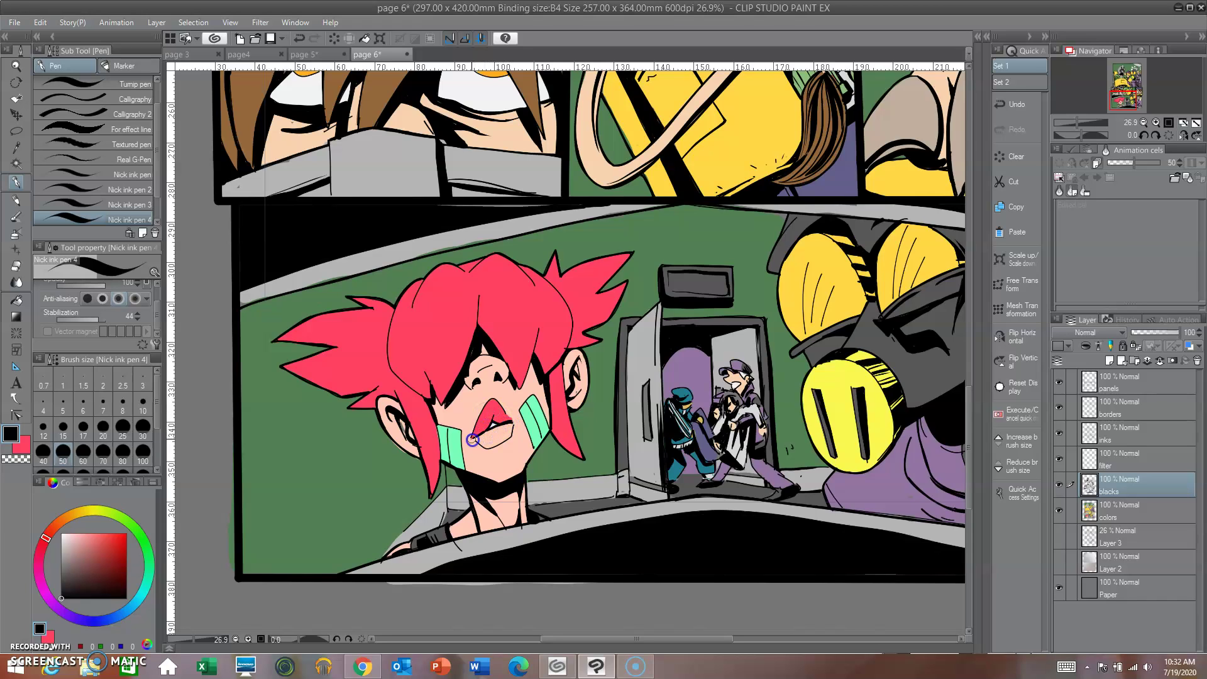
- Redraw the girl's mouth open with a lower lip, and add nose-bridge and ear lines
{"action": "left_click", "coordinate": [510, 413]}
{"action": "left_click_drag", "start_coordinate": [510, 413], "coordinate": [507, 414]}
{"action": "left_click", "coordinate": [501, 386]}
{"action": "left_click_drag", "start_coordinate": [484, 369], "coordinate": [491, 363]}
{"action": "left_click_drag", "start_coordinate": [570, 385], "coordinate": [575, 396]}
{"action": "left_click", "coordinate": [515, 427]}
{"action": "mouse_move", "coordinate": [494, 446]}
{"action": "left_mouse_down"}
{"action": "mouse_move", "coordinate": [477, 434]}
{"action": "mouse_move", "coordinate": [488, 451]}
{"action": "mouse_move", "coordinate": [511, 440]}
{"action": "left_mouse_up"}
{"action": "left_click", "coordinate": [483, 422]}
{"action": "left_click_drag", "start_coordinate": [473, 388], "coordinate": [483, 430]}
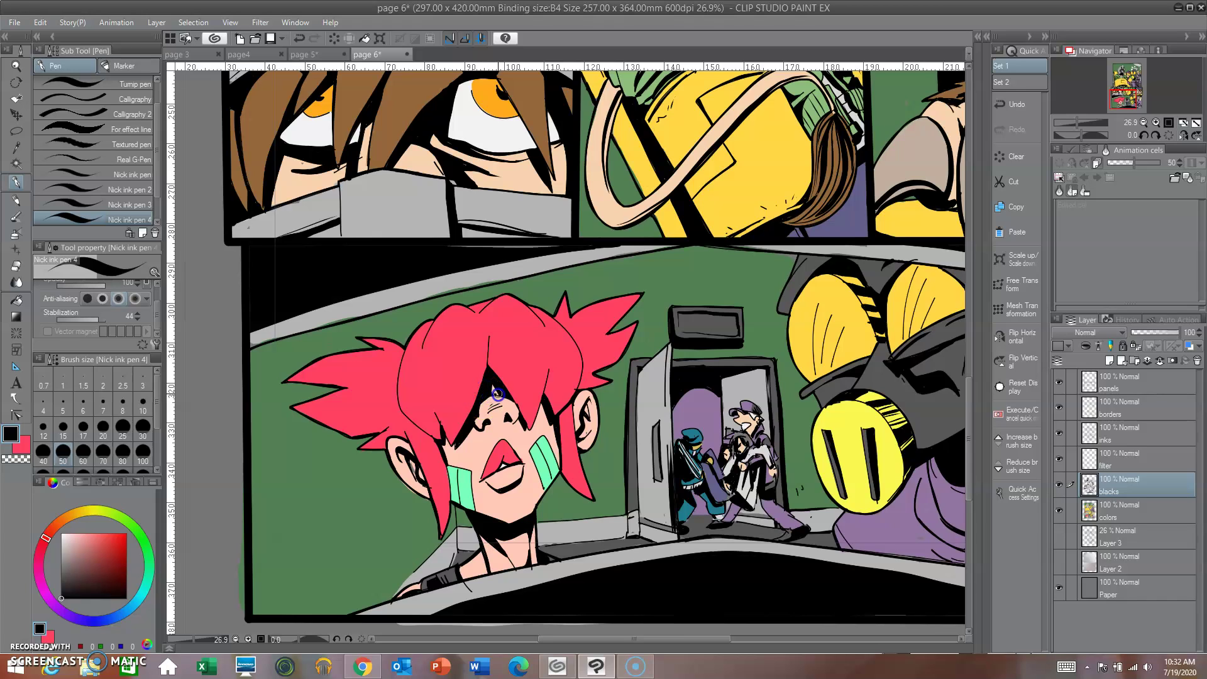
{"action": "mouse_move", "coordinate": [493, 403]}
{"action": "left_mouse_down"}
{"action": "mouse_move", "coordinate": [510, 397]}
{"action": "mouse_move", "coordinate": [517, 411]}
{"action": "left_mouse_up"}
- Ink the neck strap, the seat's top edge, the doorway floor and the door frame's right edge
{"action": "left_click_drag", "start_coordinate": [573, 400], "coordinate": [566, 356]}
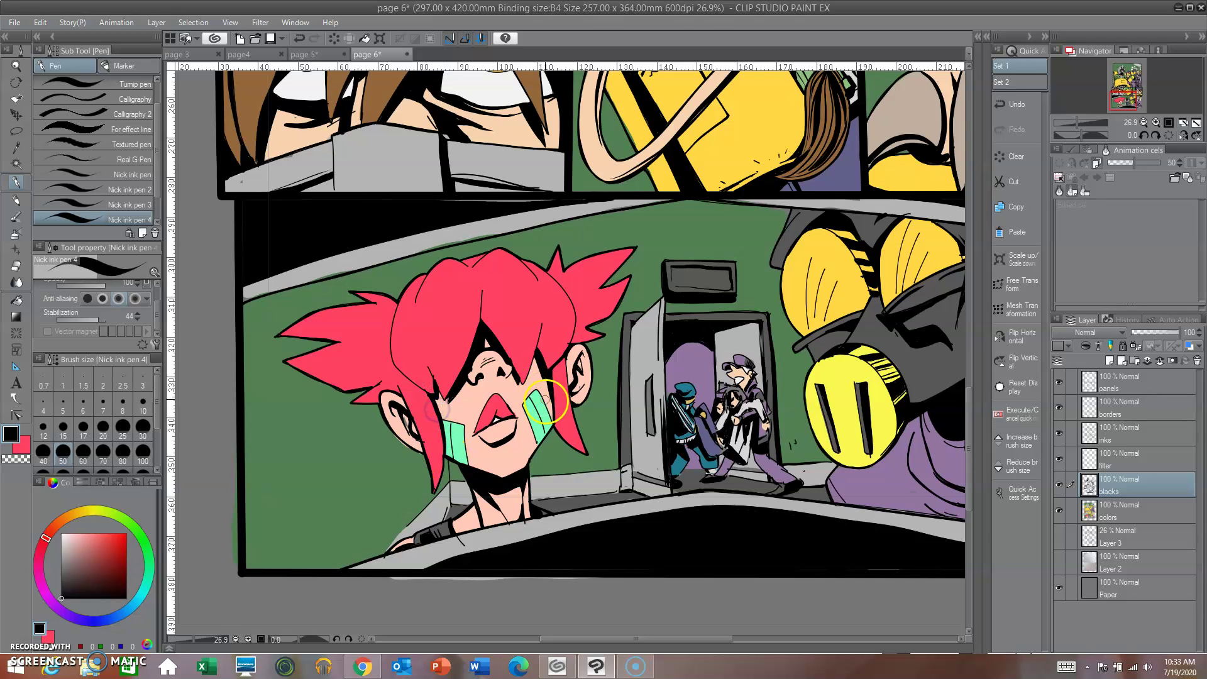
{"action": "key", "text": "space"}
{"action": "left_click_drag", "start_coordinate": [580, 412], "coordinate": [561, 385]}
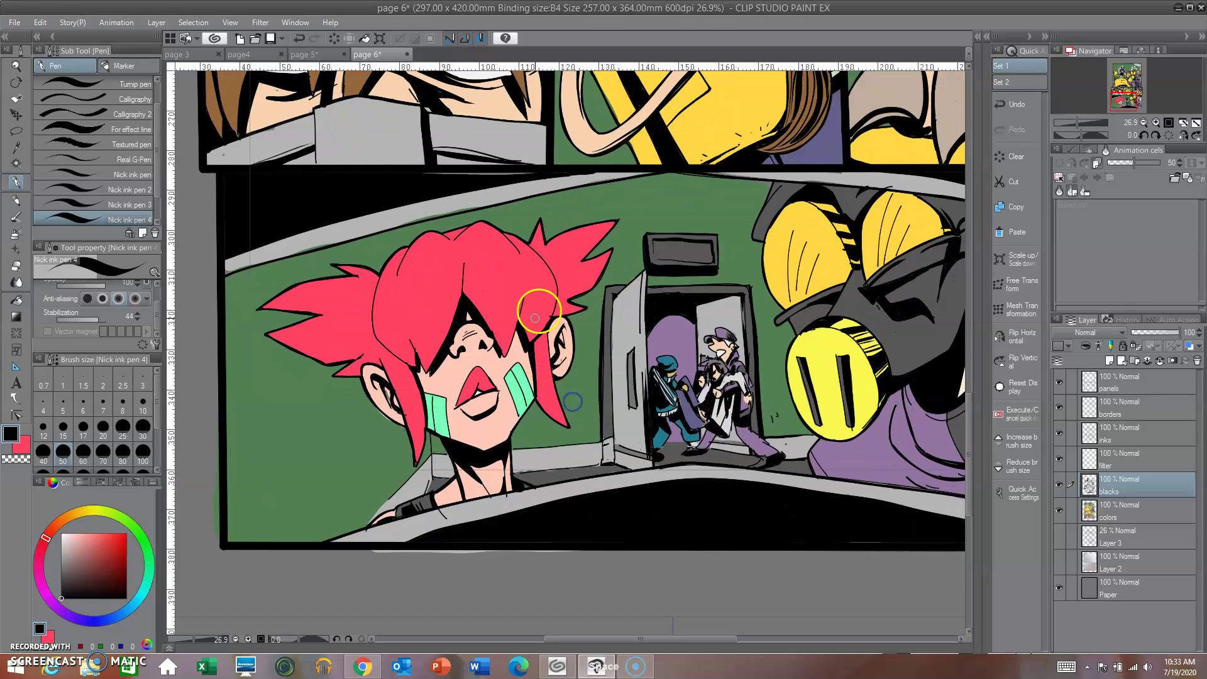
{"action": "left_click_drag", "start_coordinate": [629, 359], "coordinate": [576, 334]}
{"action": "left_click_drag", "start_coordinate": [382, 469], "coordinate": [392, 461]}
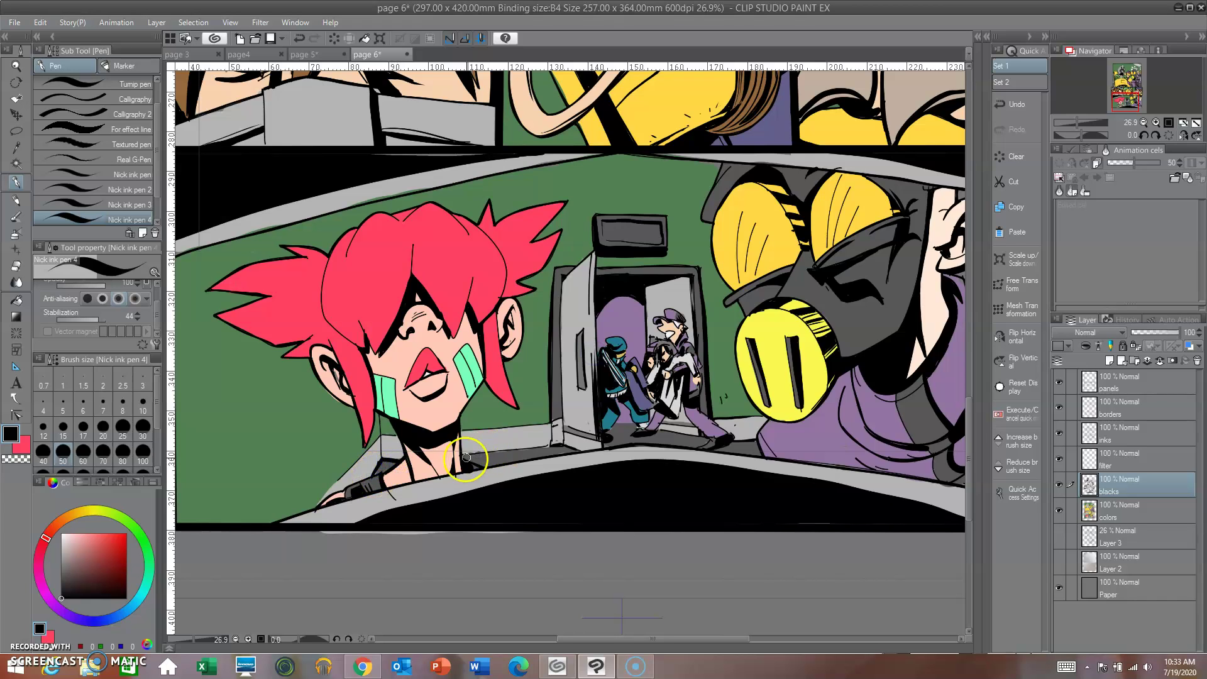
{"action": "left_click_drag", "start_coordinate": [463, 453], "coordinate": [572, 444]}
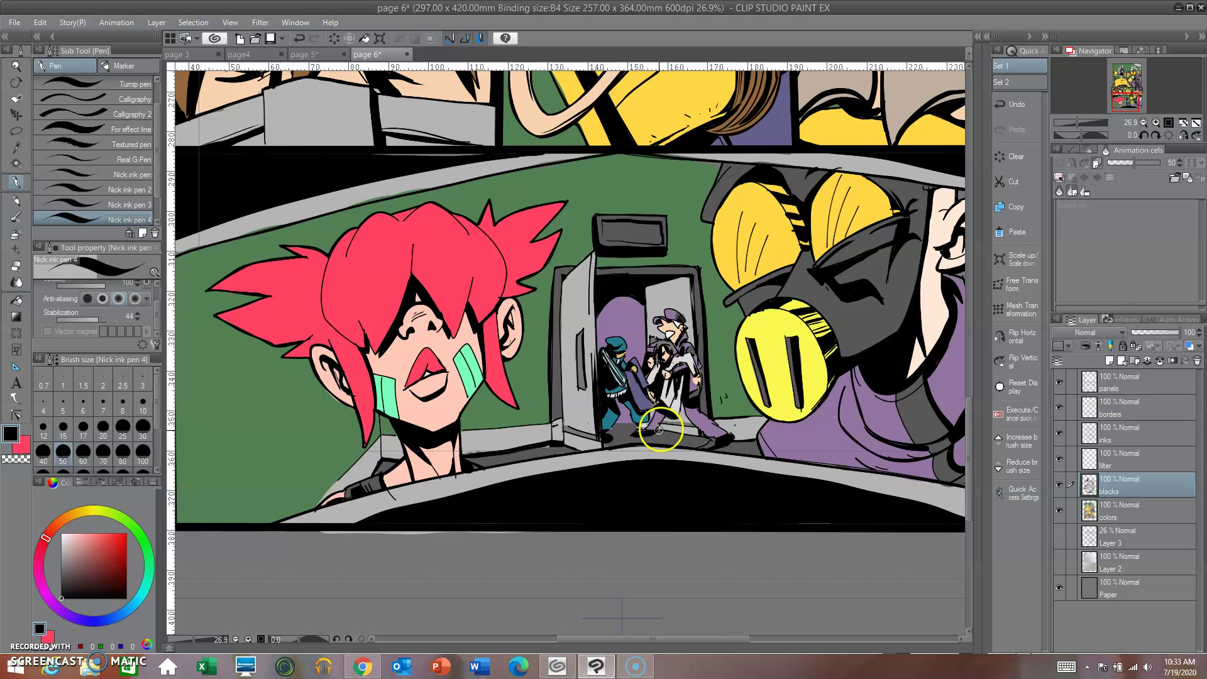
{"action": "left_click_drag", "start_coordinate": [654, 434], "coordinate": [707, 439]}
{"action": "mouse_move", "coordinate": [696, 308]}
{"action": "left_mouse_down"}
{"action": "mouse_move", "coordinate": [692, 272]}
{"action": "mouse_move", "coordinate": [688, 284]}
{"action": "left_mouse_up"}
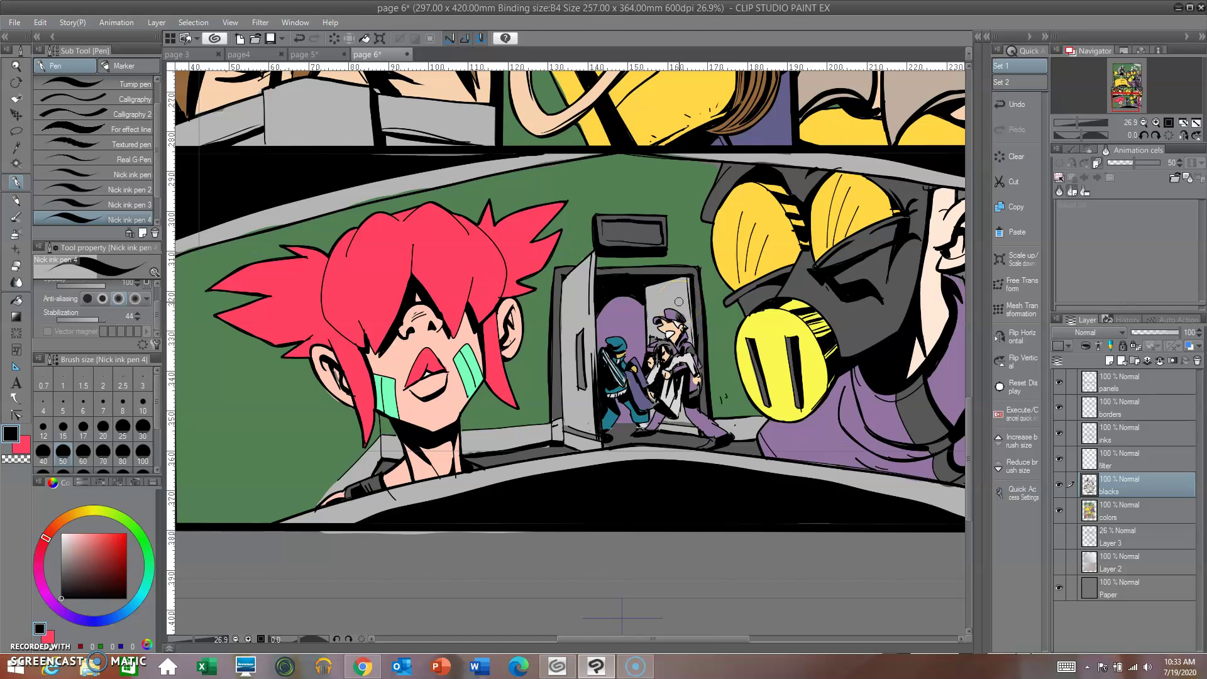
{"action": "left_click_drag", "start_coordinate": [679, 302], "coordinate": [665, 441]}
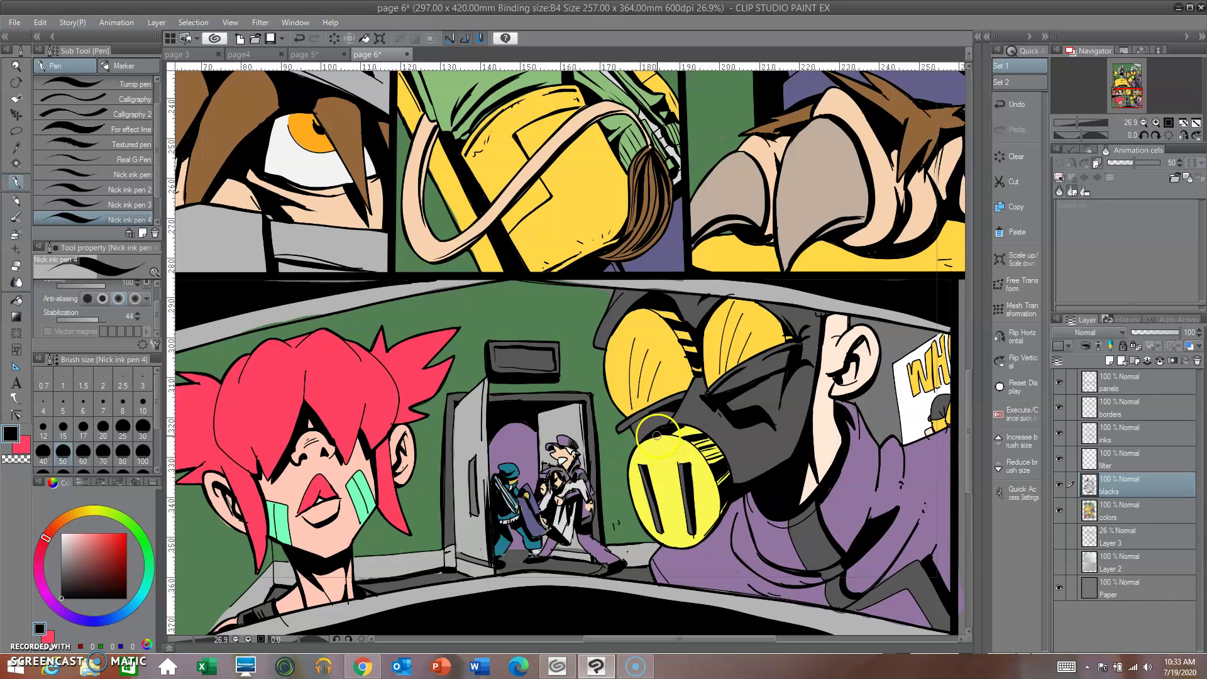
{"action": "left_click", "coordinate": [671, 438]}
- Undo the stray nose stroke and ink the goggle edge under the hat brim
{"action": "left_click_drag", "start_coordinate": [320, 472], "coordinate": [342, 473]}
{"action": "key", "text": "ctrl+z"}
{"action": "left_click_drag", "start_coordinate": [603, 339], "coordinate": [547, 360]}
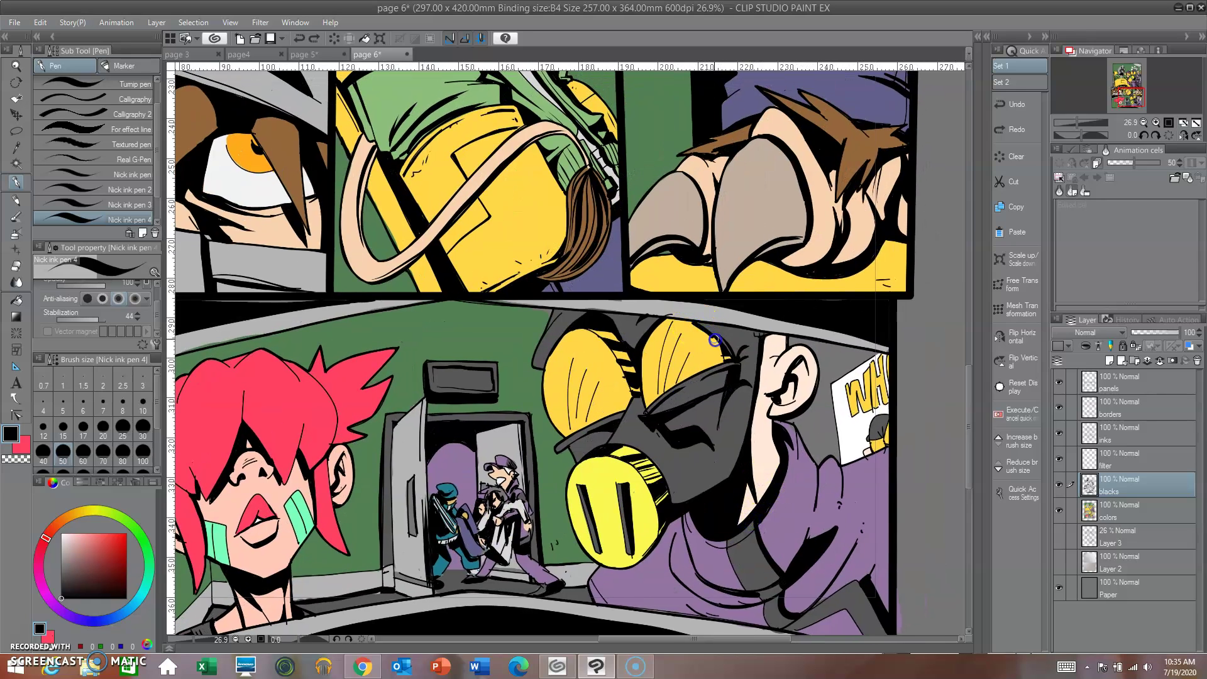
{"action": "left_click", "coordinate": [690, 321]}
{"action": "left_click_drag", "start_coordinate": [689, 321], "coordinate": [732, 353]}
{"action": "mouse_move", "coordinate": [708, 322]}
{"action": "left_mouse_down"}
{"action": "mouse_move", "coordinate": [754, 333]}
{"action": "mouse_move", "coordinate": [717, 324]}
{"action": "left_mouse_up"}
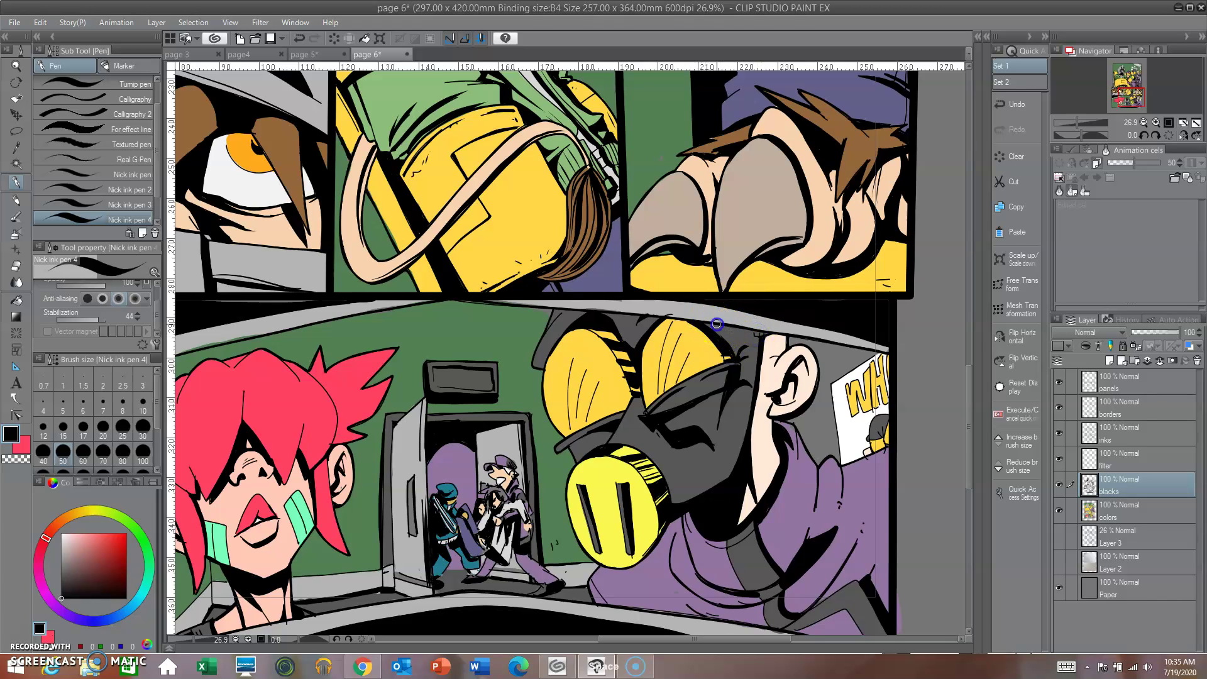
- Add shading strokes up and across the gas mask, plus a fold line on the purple shirt
{"action": "left_click_drag", "start_coordinate": [641, 413], "coordinate": [656, 376]}
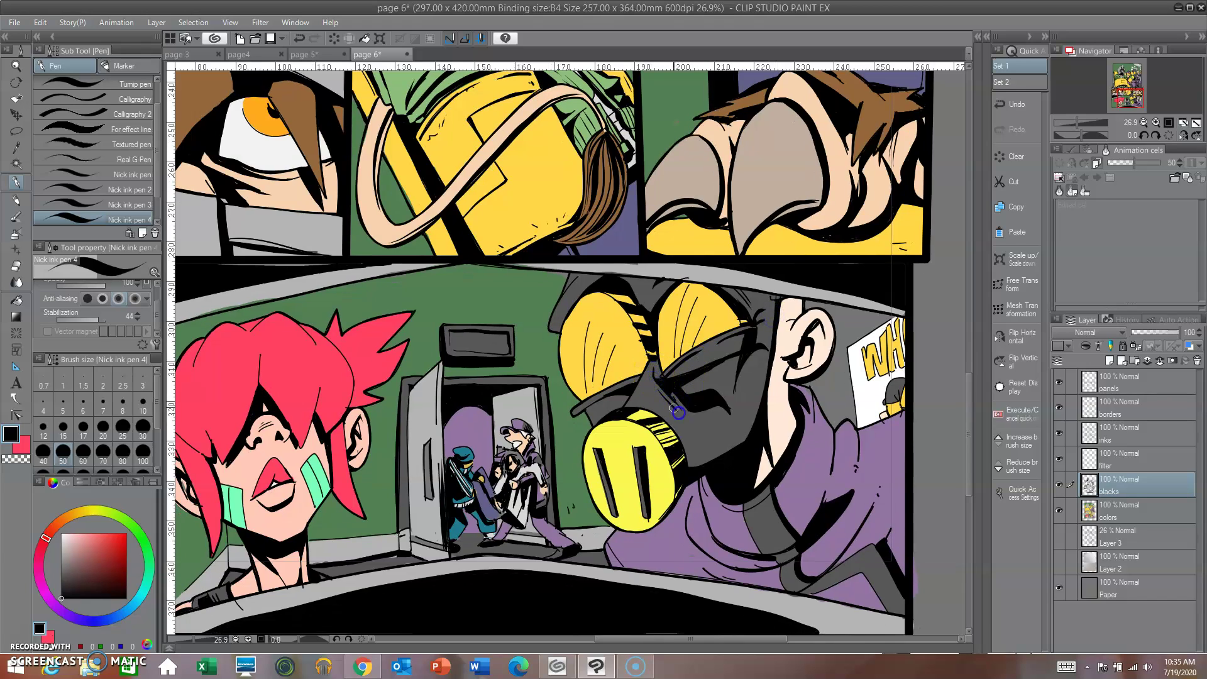
{"action": "left_click", "coordinate": [722, 394]}
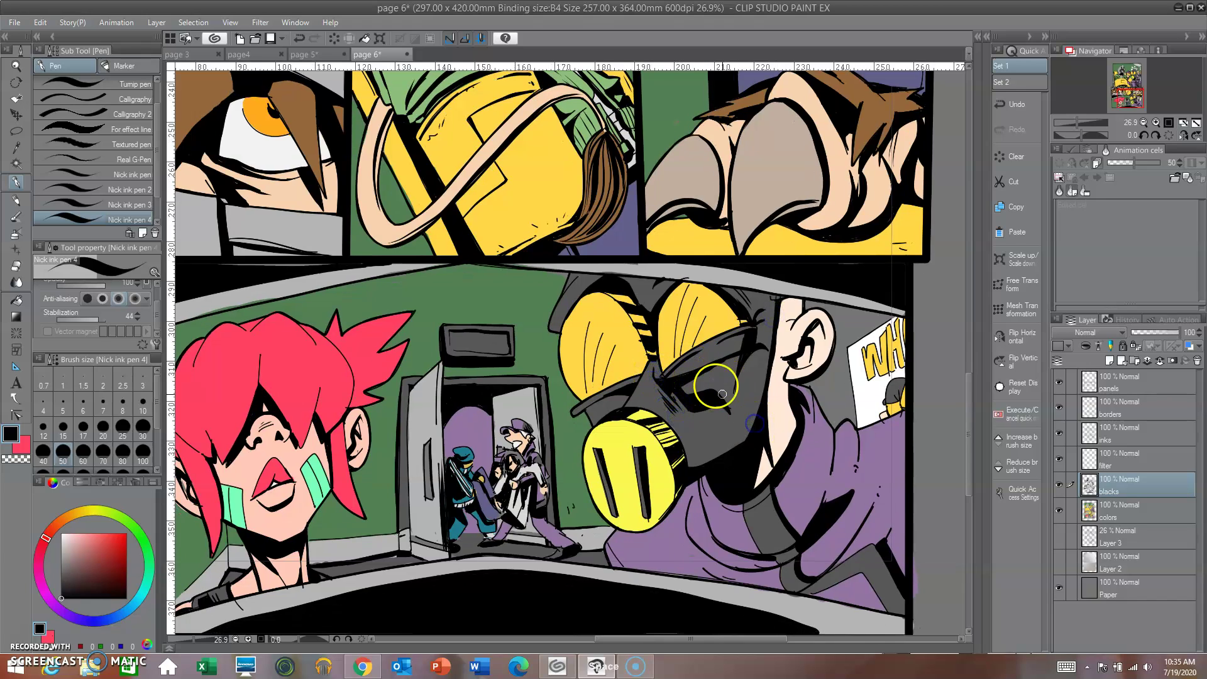
{"action": "left_click", "coordinate": [733, 426]}
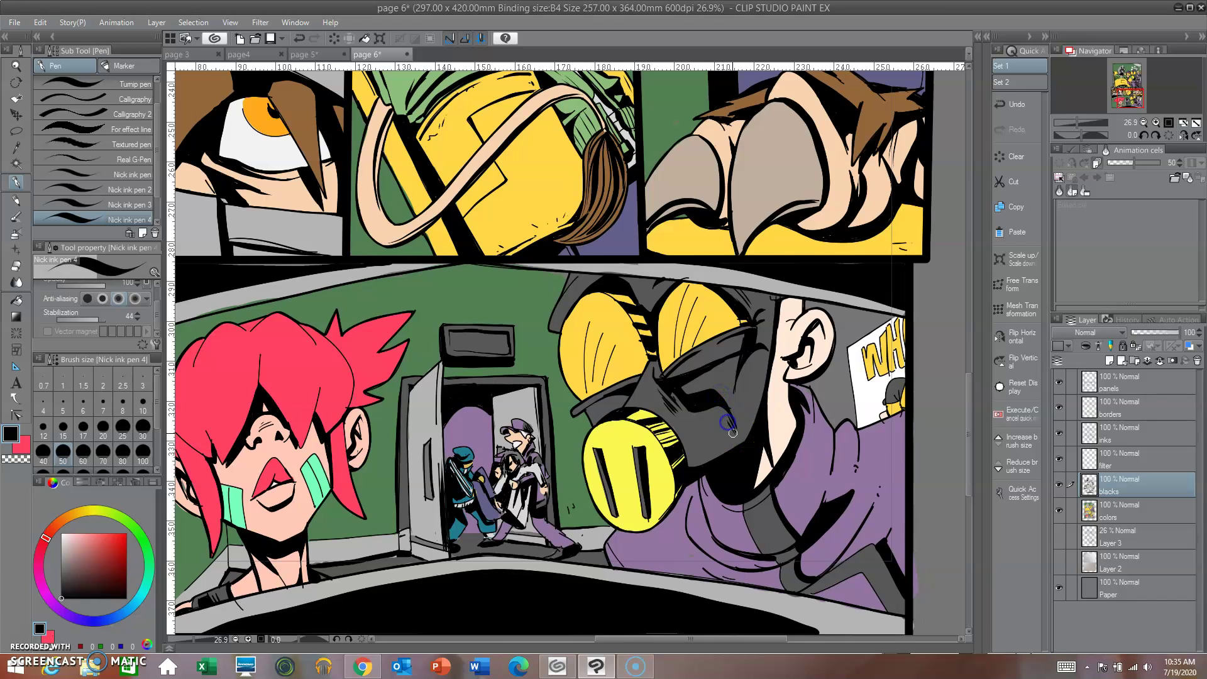
{"action": "left_click_drag", "start_coordinate": [731, 436], "coordinate": [737, 361]}
{"action": "mouse_move", "coordinate": [733, 383]}
{"action": "left_mouse_down"}
{"action": "mouse_move", "coordinate": [725, 363]}
{"action": "mouse_move", "coordinate": [683, 367]}
{"action": "left_mouse_up"}
{"action": "left_click_drag", "start_coordinate": [690, 374], "coordinate": [661, 380]}
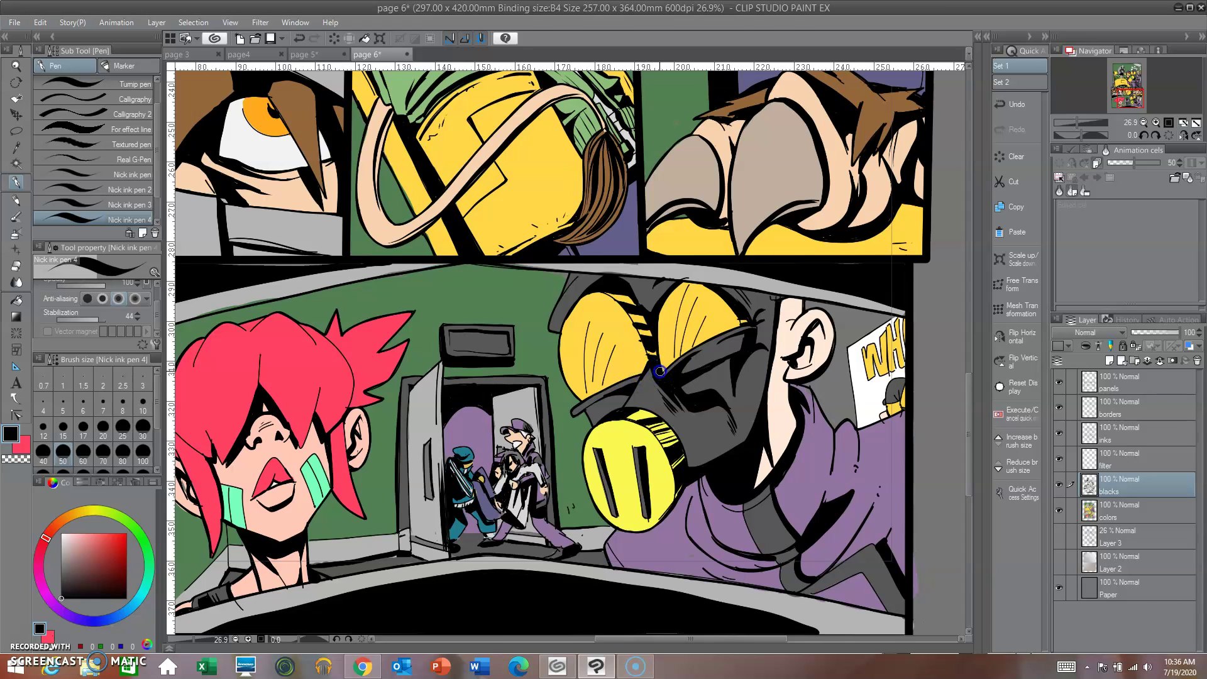
{"action": "mouse_move", "coordinate": [761, 374]}
{"action": "left_mouse_down"}
{"action": "mouse_move", "coordinate": [719, 346]}
{"action": "mouse_move", "coordinate": [717, 260]}
{"action": "left_mouse_up"}
{"action": "mouse_move", "coordinate": [672, 405]}
{"action": "left_mouse_down"}
{"action": "mouse_move", "coordinate": [649, 408]}
{"action": "mouse_move", "coordinate": [755, 336]}
{"action": "mouse_move", "coordinate": [730, 394]}
{"action": "left_mouse_up"}
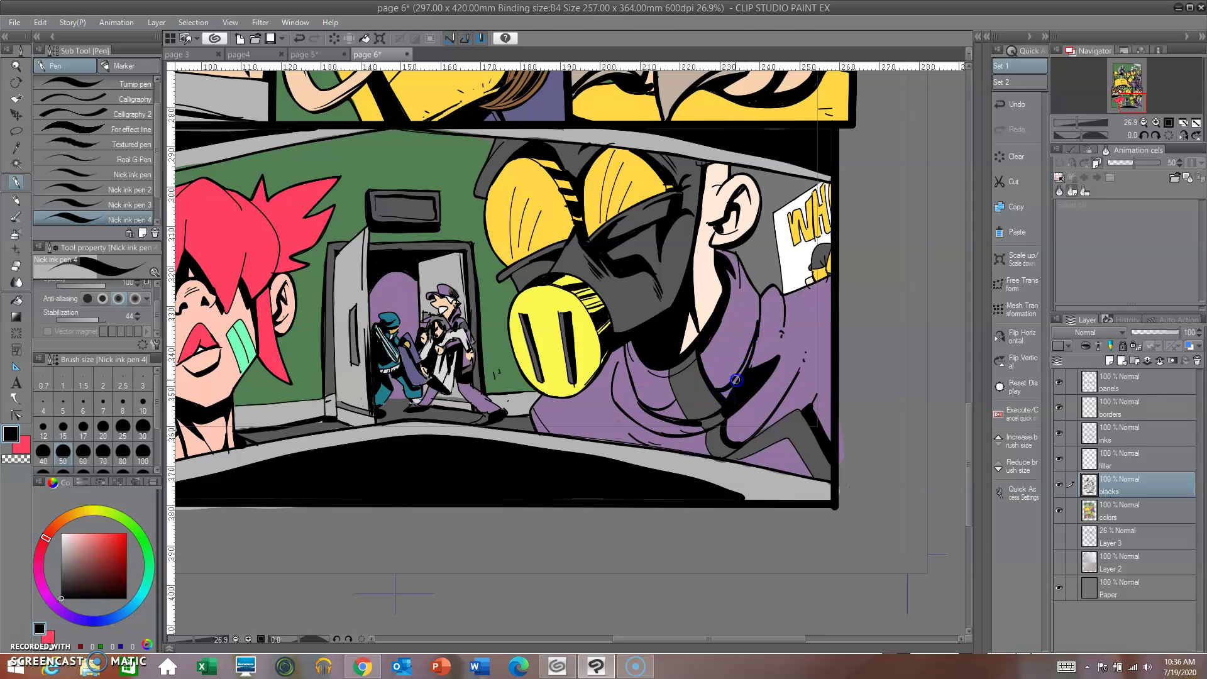
- Ink the shirt collar line and thick folds down the purple collar toward the strap
{"action": "mouse_move", "coordinate": [757, 320]}
{"action": "left_mouse_down"}
{"action": "mouse_move", "coordinate": [758, 302]}
{"action": "mouse_move", "coordinate": [722, 384]}
{"action": "left_mouse_up"}
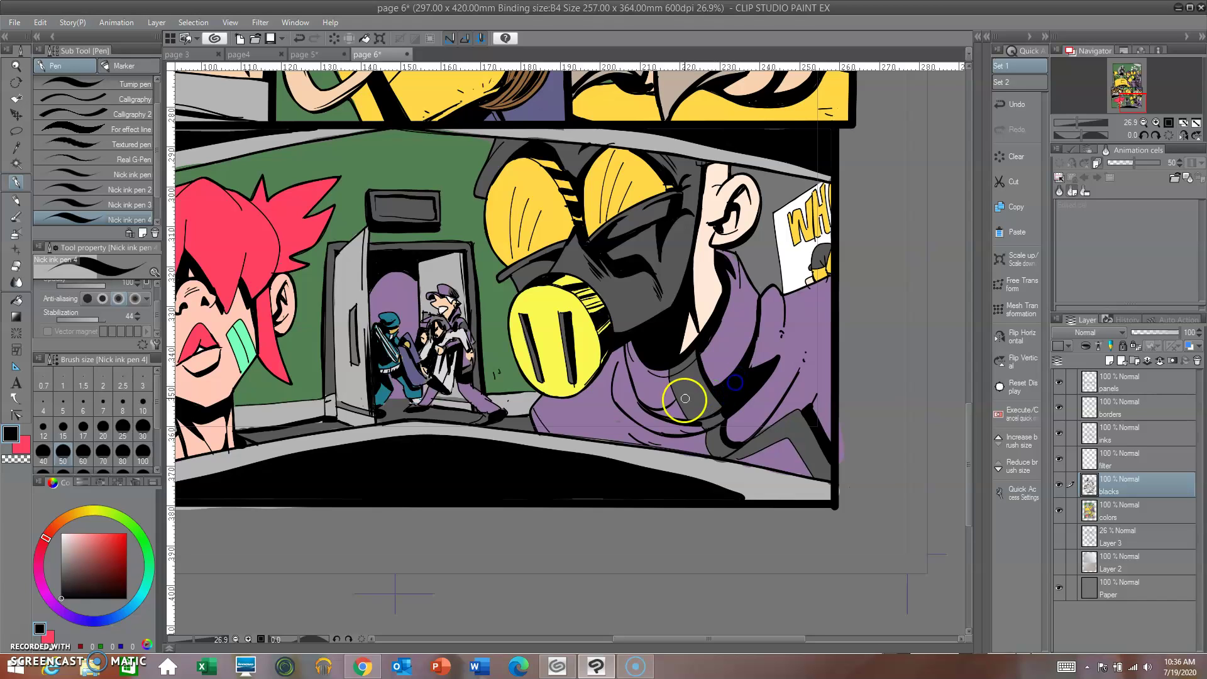
{"action": "mouse_move", "coordinate": [683, 397]}
{"action": "left_mouse_down"}
{"action": "mouse_move", "coordinate": [666, 410]}
{"action": "mouse_move", "coordinate": [705, 437]}
{"action": "left_mouse_up"}
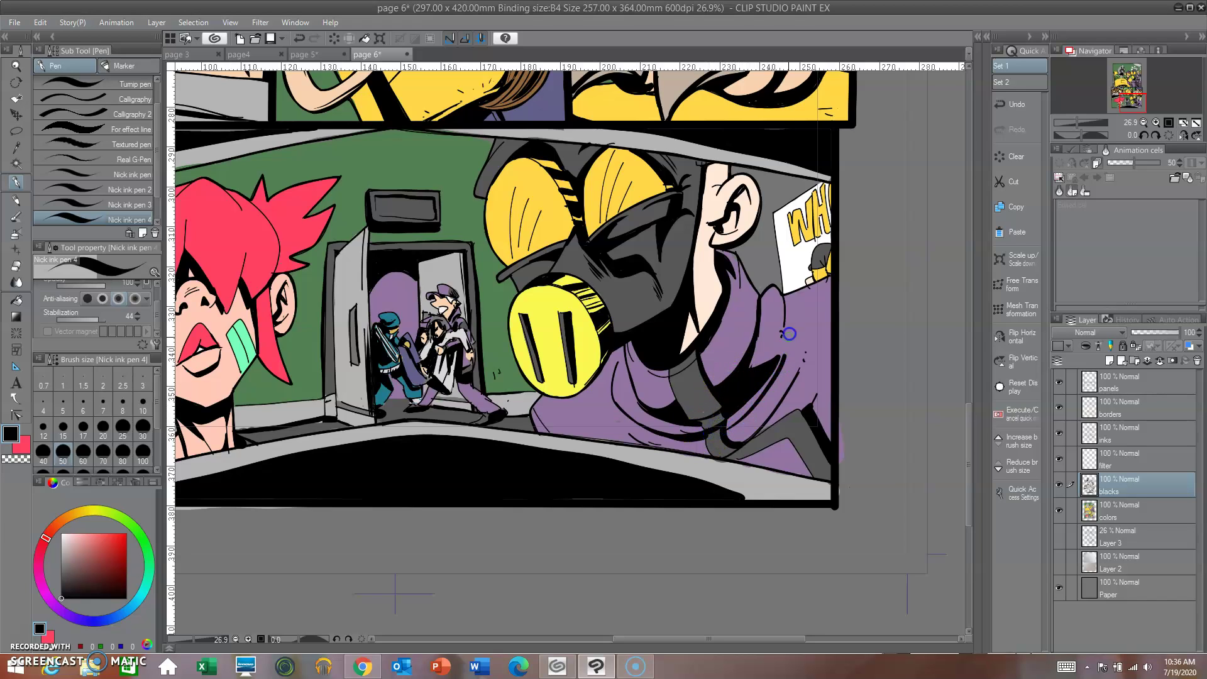
{"action": "left_click_drag", "start_coordinate": [787, 337], "coordinate": [728, 424]}
{"action": "left_click", "coordinate": [780, 350]}
{"action": "left_click", "coordinate": [793, 361]}
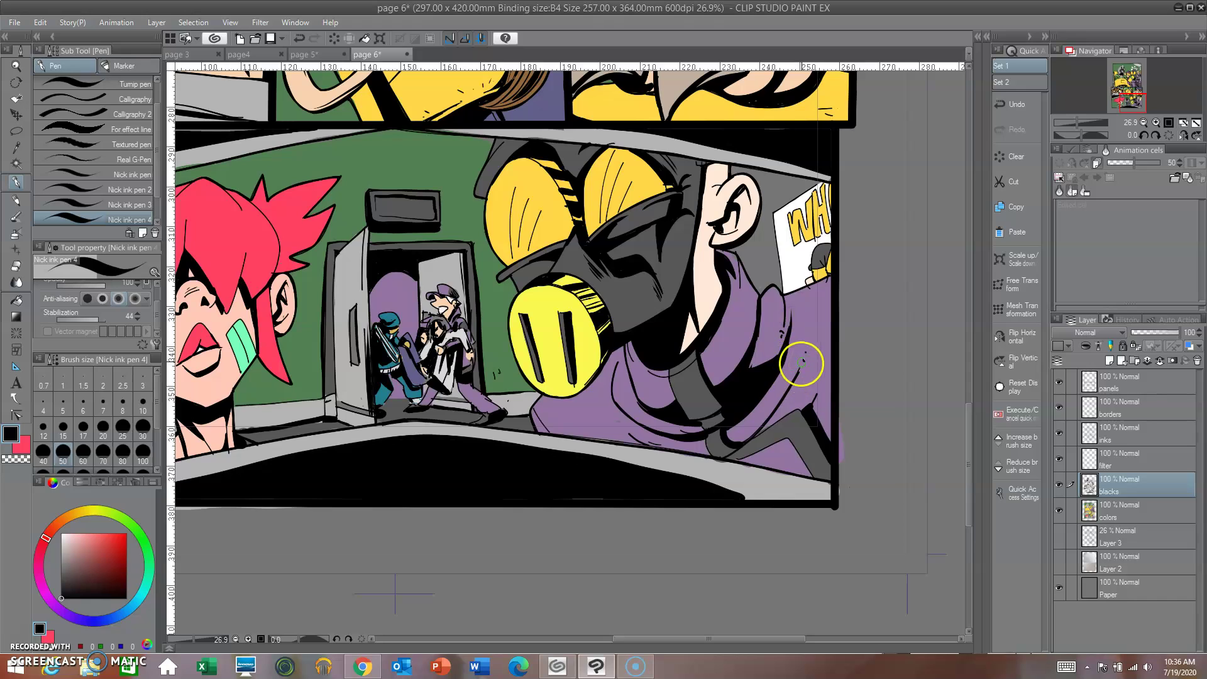
{"action": "mouse_move", "coordinate": [791, 362]}
{"action": "left_mouse_down"}
{"action": "mouse_move", "coordinate": [735, 444]}
{"action": "mouse_move", "coordinate": [700, 451]}
{"action": "left_mouse_up"}
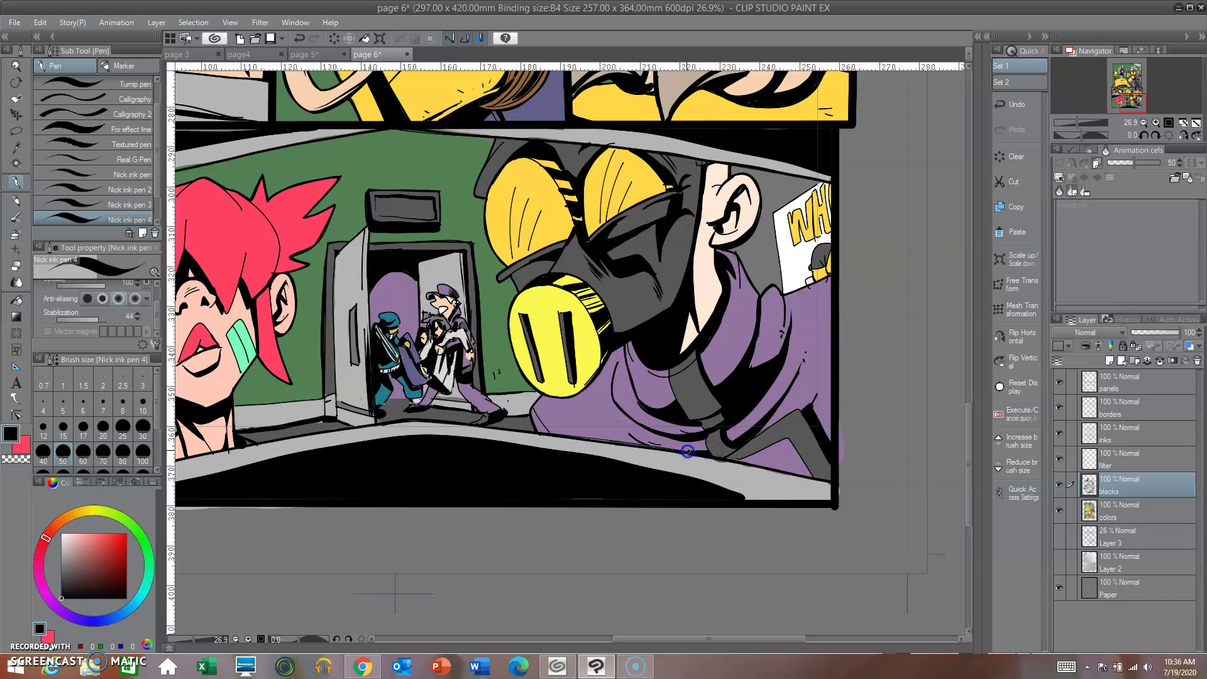
- Curve a stroke along the collar fold, ink the strap edge and a fold down the jacket
{"action": "left_click_drag", "start_coordinate": [617, 421], "coordinate": [642, 442]}
{"action": "left_click_drag", "start_coordinate": [749, 431], "coordinate": [801, 406]}
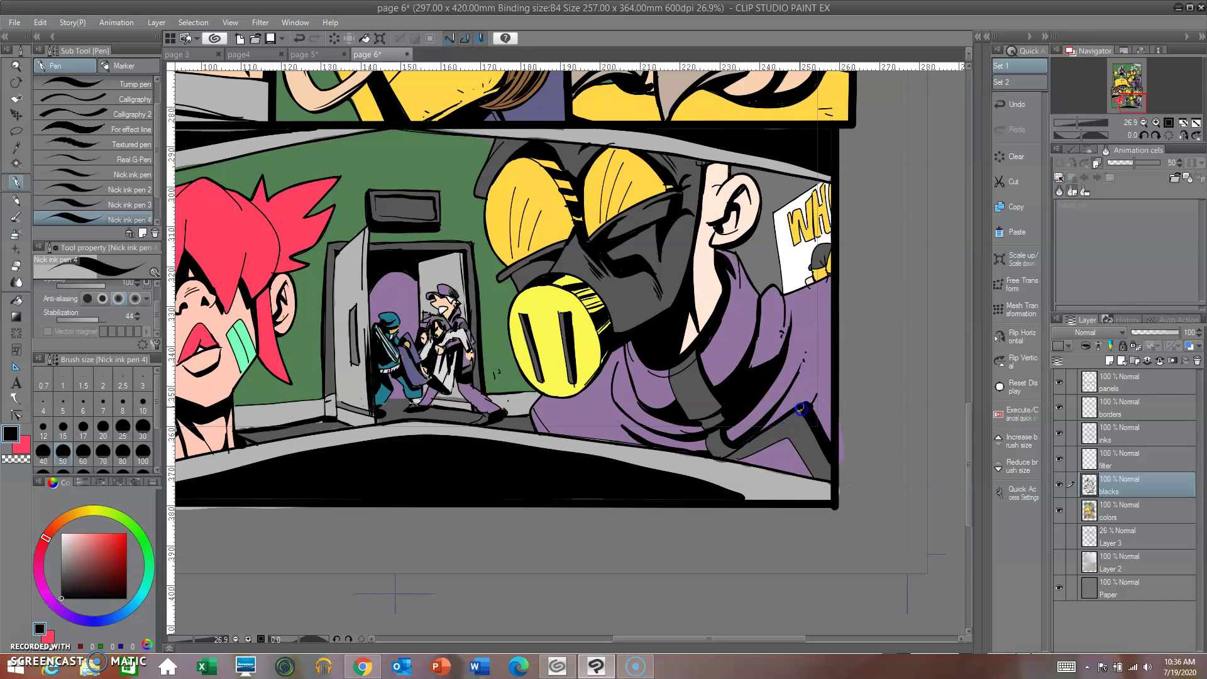
{"action": "mouse_move", "coordinate": [818, 358]}
{"action": "left_mouse_down"}
{"action": "mouse_move", "coordinate": [797, 381]}
{"action": "mouse_move", "coordinate": [791, 429]}
{"action": "left_mouse_up"}
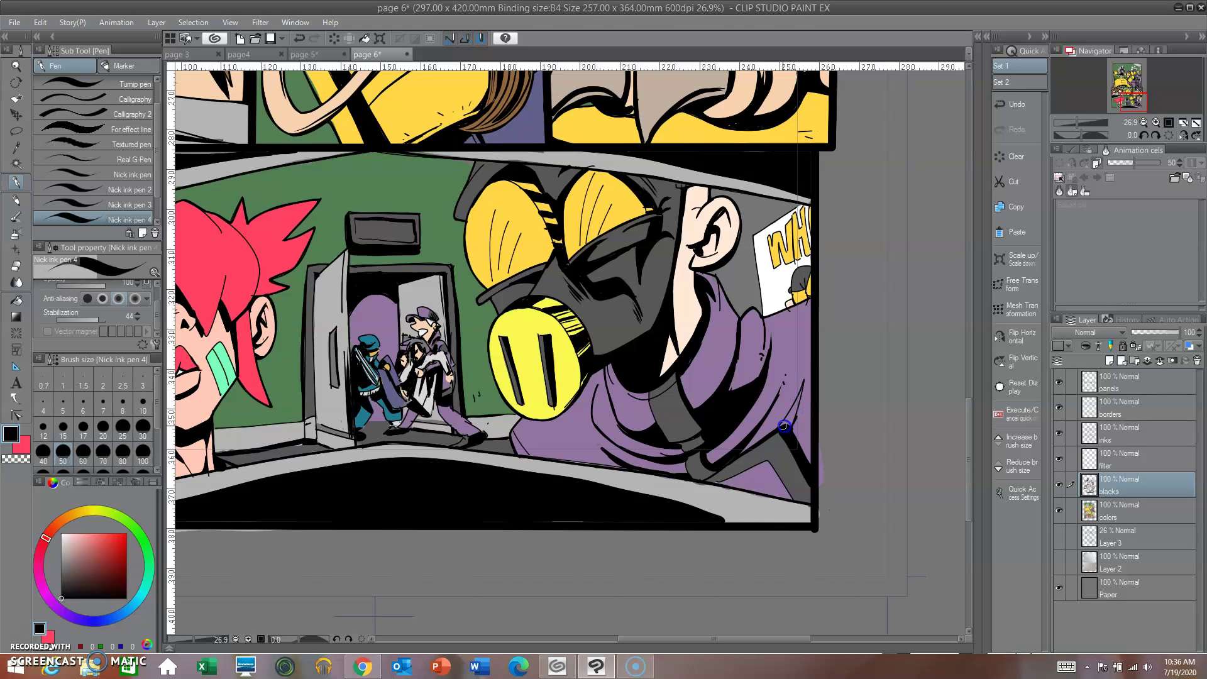
{"action": "mouse_move", "coordinate": [802, 385]}
{"action": "left_mouse_down"}
{"action": "mouse_move", "coordinate": [790, 428]}
{"action": "mouse_move", "coordinate": [800, 325]}
{"action": "left_mouse_up"}
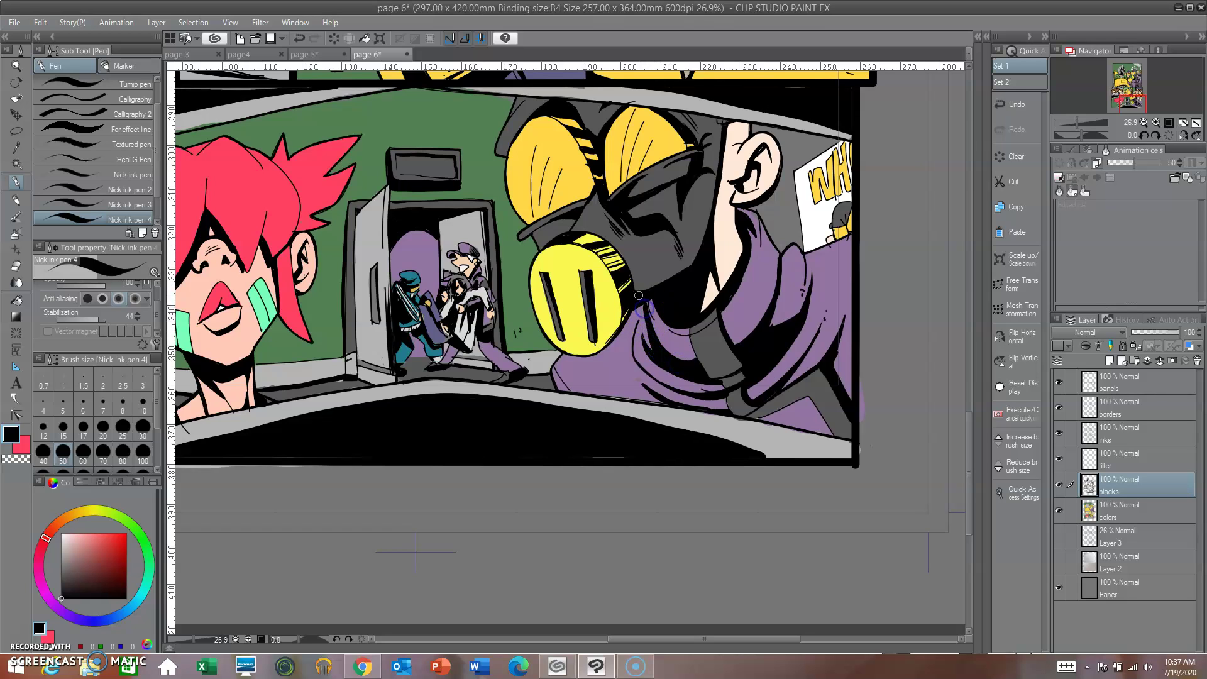
- Ink a fold line on the purple jacket and darken the strap fold
{"action": "scroll", "coordinate": [724, 352], "scroll_direction": "up", "scroll_amount": 1}
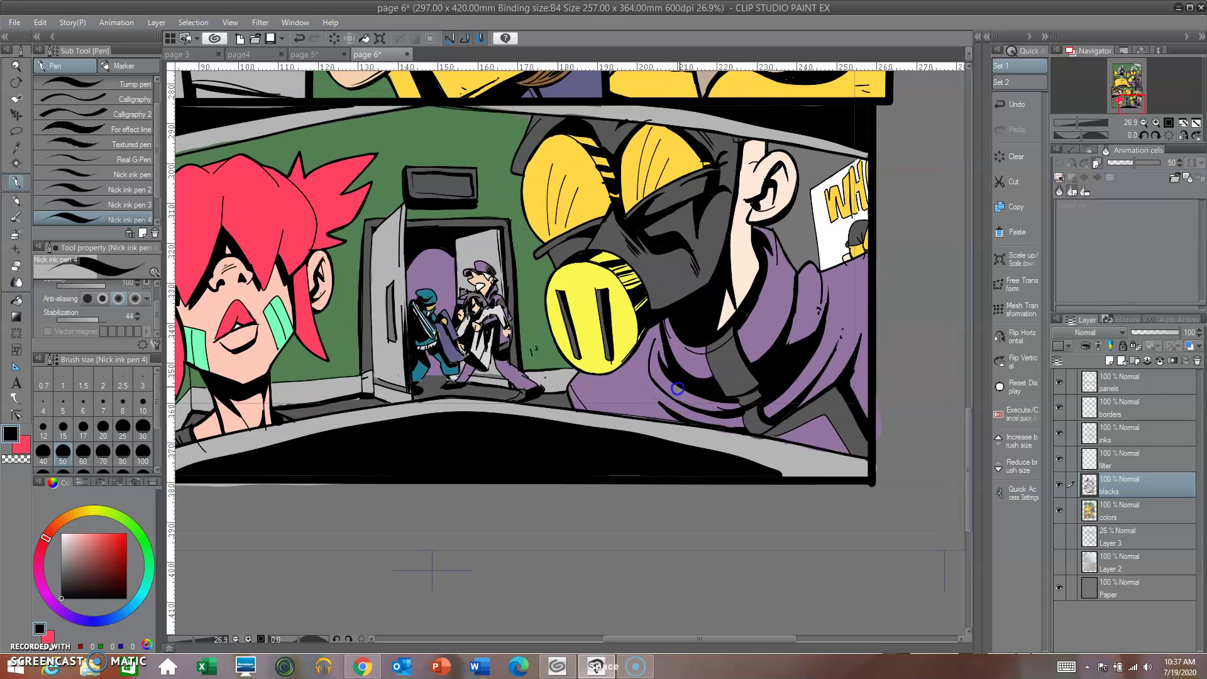
{"action": "mouse_move", "coordinate": [685, 406]}
{"action": "left_mouse_down"}
{"action": "mouse_move", "coordinate": [680, 386]}
{"action": "mouse_move", "coordinate": [729, 408]}
{"action": "left_mouse_up"}
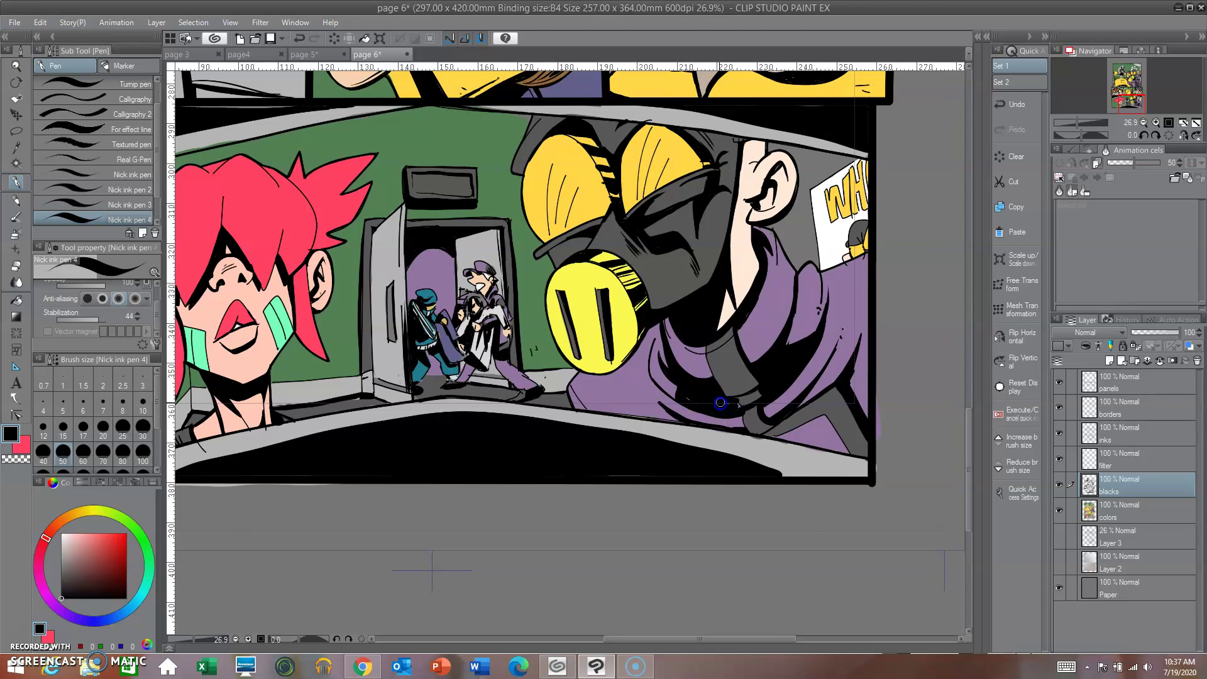
{"action": "left_click_drag", "start_coordinate": [722, 385], "coordinate": [701, 406]}
{"action": "mouse_move", "coordinate": [759, 380]}
{"action": "left_mouse_down"}
{"action": "mouse_move", "coordinate": [751, 391]}
{"action": "mouse_move", "coordinate": [777, 379]}
{"action": "mouse_move", "coordinate": [762, 404]}
{"action": "left_mouse_up"}
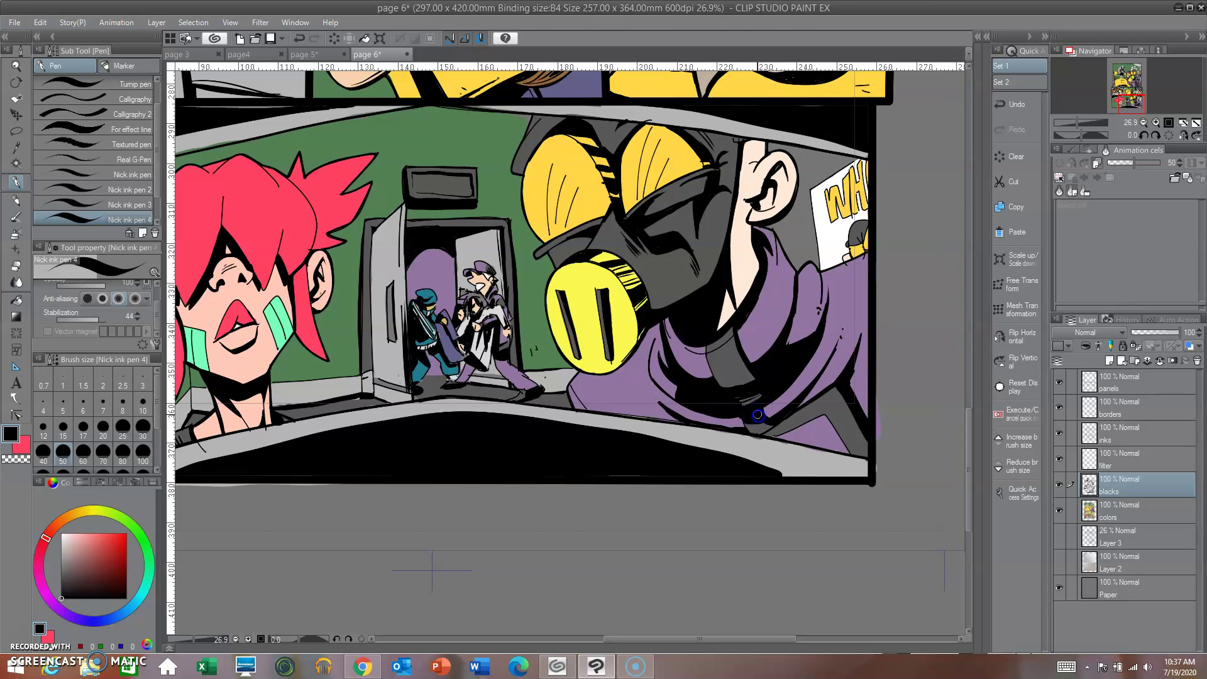
- Add a thin jacket stroke and redraw a short fold line after undoing it
{"action": "left_click_drag", "start_coordinate": [763, 412], "coordinate": [736, 406]}
{"action": "left_click", "coordinate": [741, 405]}
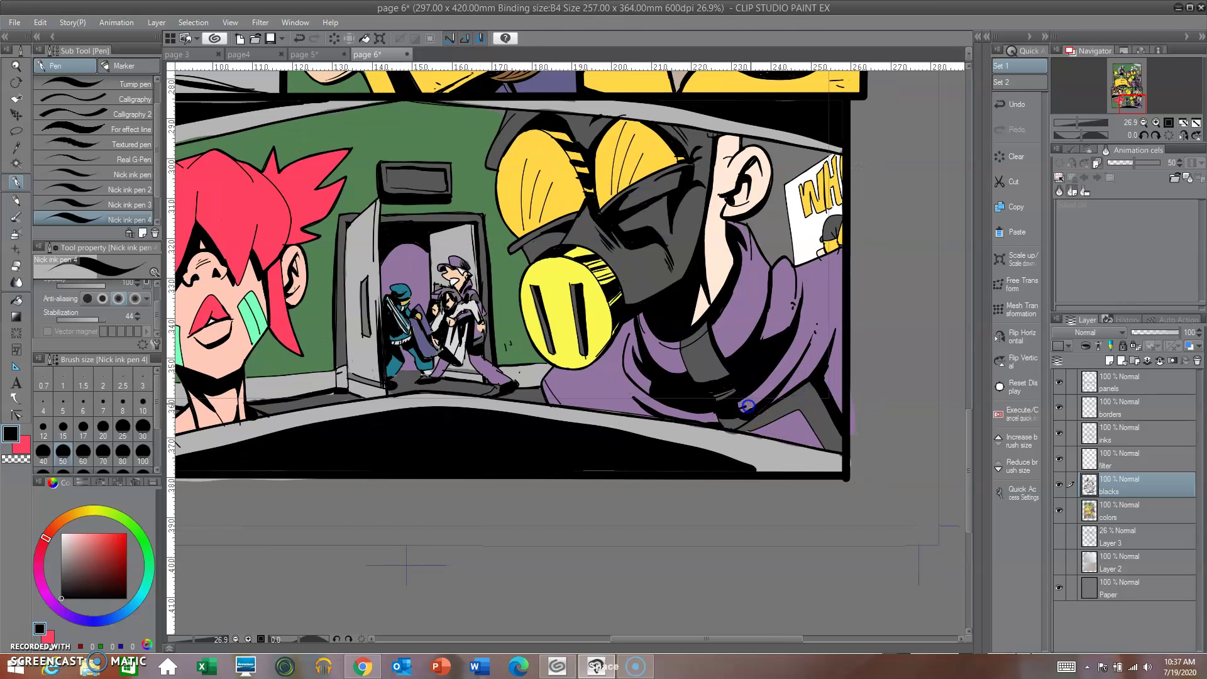
{"action": "left_click_drag", "start_coordinate": [818, 324], "coordinate": [811, 338]}
{"action": "left_click_drag", "start_coordinate": [634, 396], "coordinate": [711, 418]}
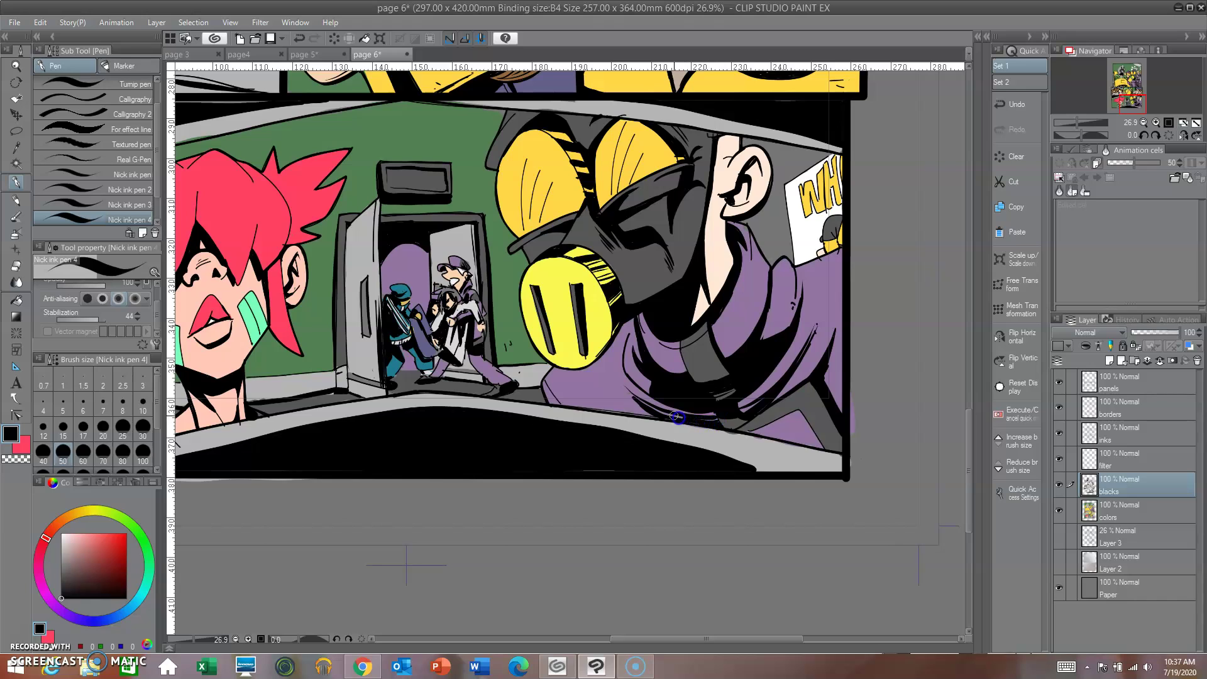
{"action": "key", "text": "ctrl+z"}
{"action": "mouse_move", "coordinate": [634, 398]}
{"action": "left_mouse_down"}
{"action": "mouse_move", "coordinate": [715, 419]}
{"action": "mouse_move", "coordinate": [643, 394]}
{"action": "left_mouse_up"}
- Hatch the jacket fold dark and ink a fold across the jacket's lower right
{"action": "mouse_move", "coordinate": [718, 420]}
{"action": "left_mouse_down"}
{"action": "mouse_move", "coordinate": [786, 374]}
{"action": "mouse_move", "coordinate": [740, 406]}
{"action": "left_mouse_up"}
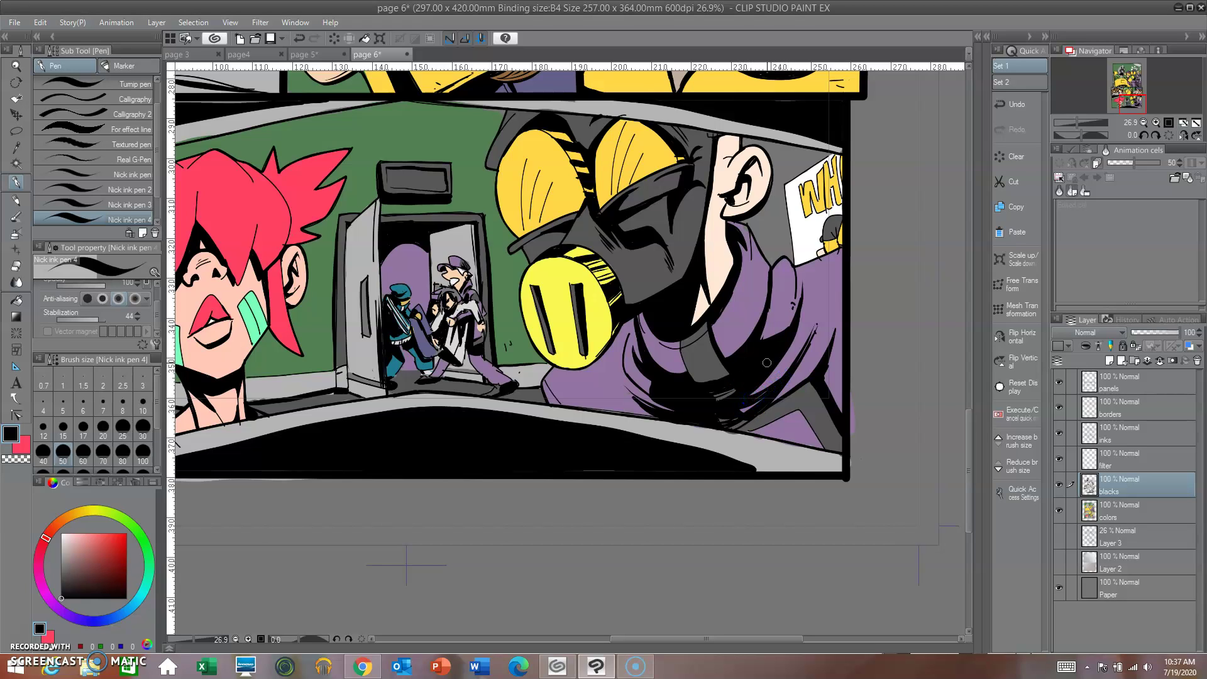
{"action": "mouse_move", "coordinate": [742, 410]}
{"action": "left_mouse_down"}
{"action": "mouse_move", "coordinate": [716, 437]}
{"action": "mouse_move", "coordinate": [761, 400]}
{"action": "mouse_move", "coordinate": [744, 404]}
{"action": "left_mouse_up"}
{"action": "left_click_drag", "start_coordinate": [781, 396], "coordinate": [817, 416]}
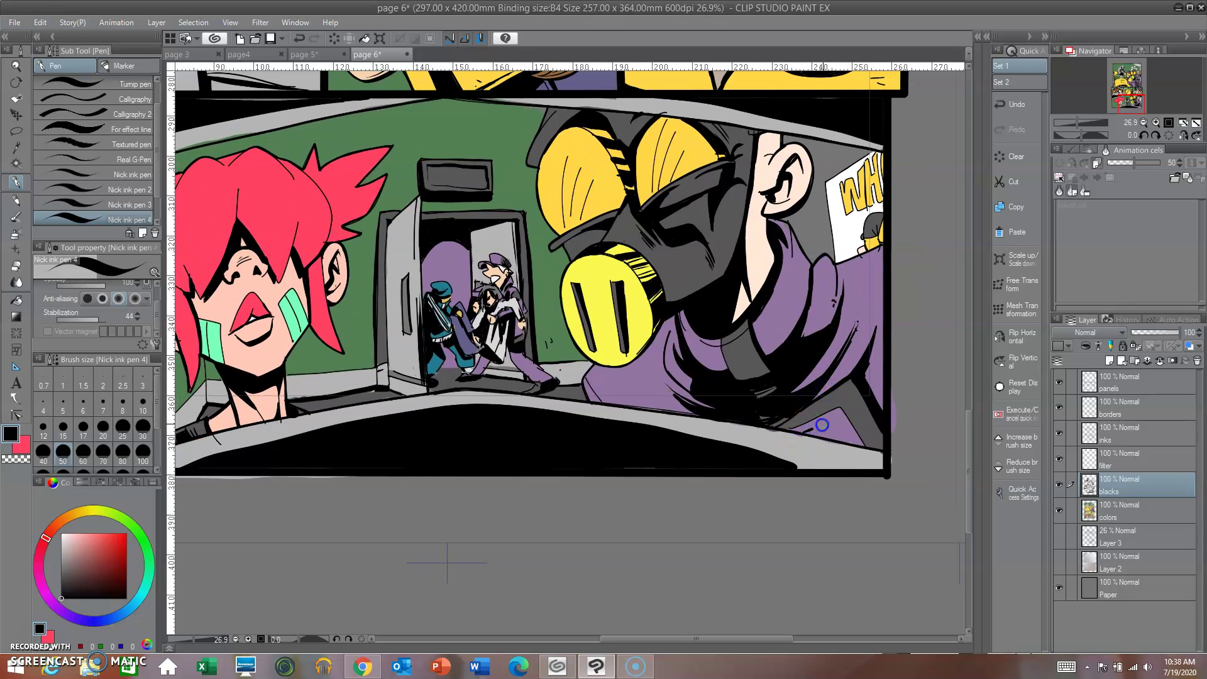
{"action": "mouse_move", "coordinate": [841, 411]}
{"action": "left_mouse_down"}
{"action": "mouse_move", "coordinate": [803, 426]}
{"action": "mouse_move", "coordinate": [839, 412]}
{"action": "mouse_move", "coordinate": [863, 448]}
{"action": "left_mouse_up"}
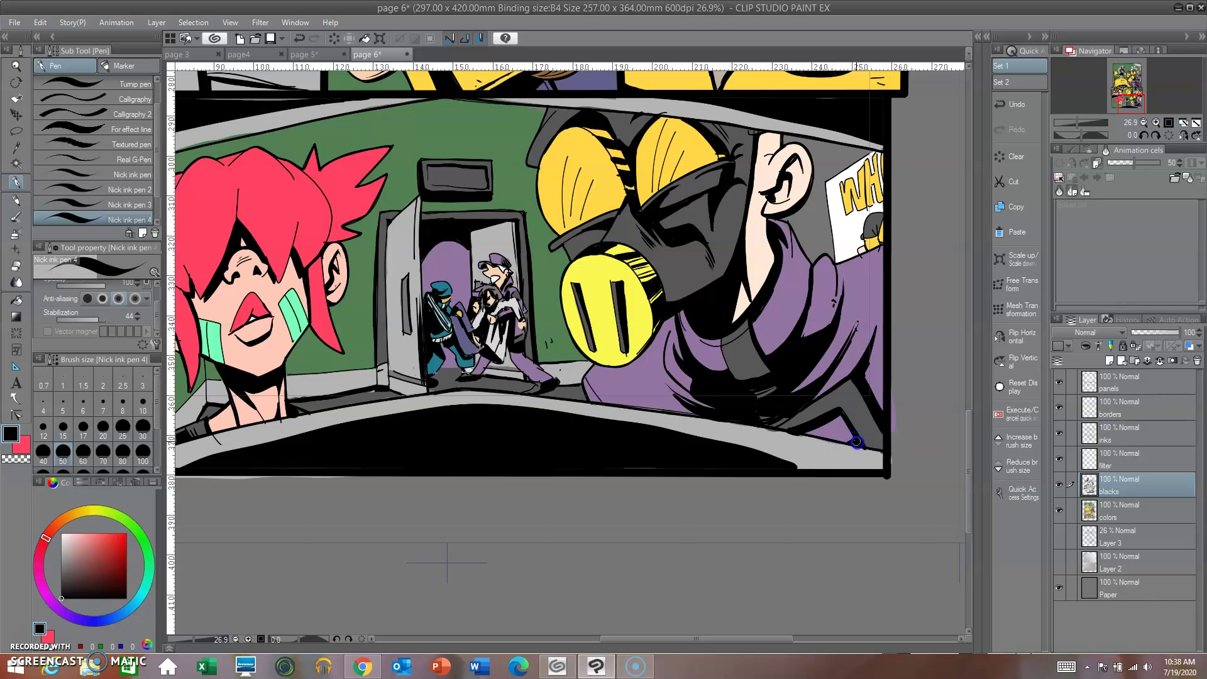
{"action": "left_click_drag", "start_coordinate": [857, 442], "coordinate": [967, 439]}
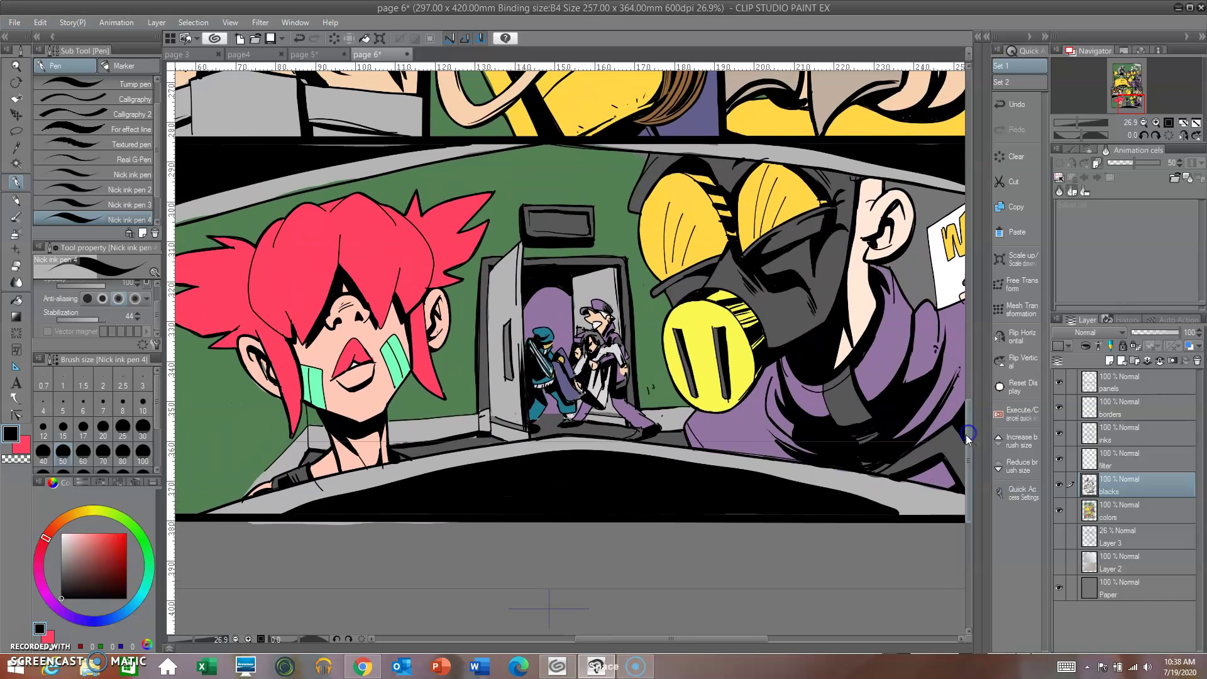
- Outline the teal doorway figure's left edge and the door's top-left edge
{"action": "left_click_drag", "start_coordinate": [768, 451], "coordinate": [802, 484]}
{"action": "left_click_drag", "start_coordinate": [552, 392], "coordinate": [556, 459]}
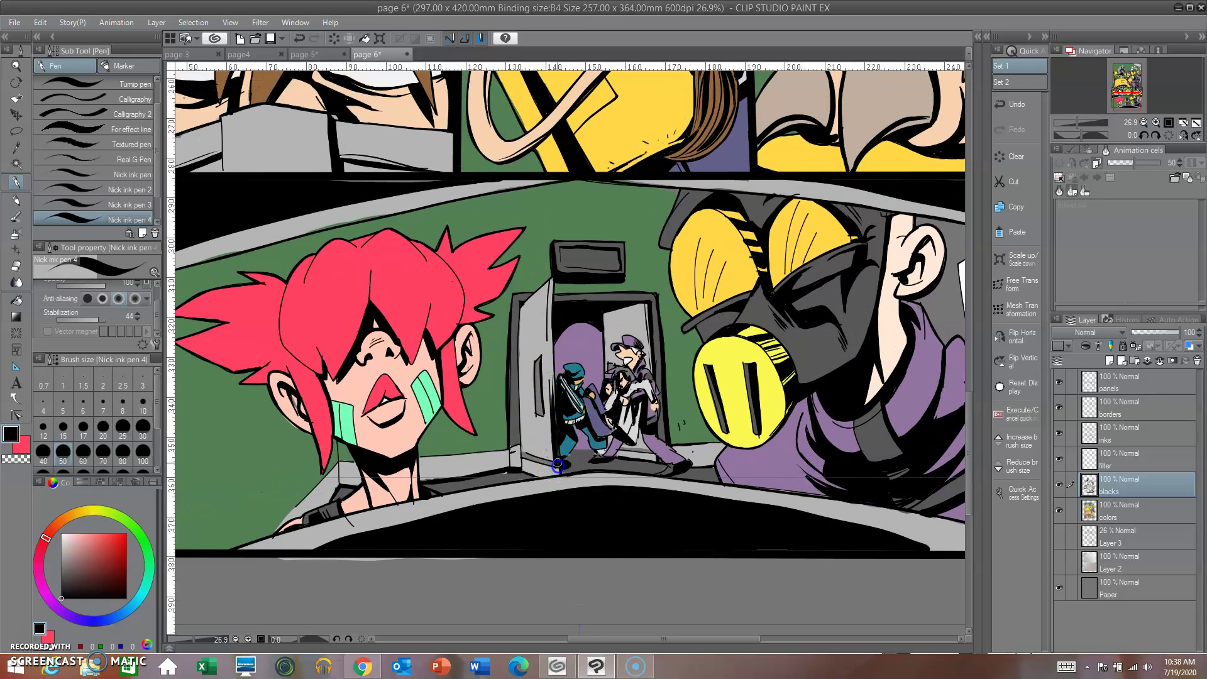
{"action": "left_click_drag", "start_coordinate": [560, 365], "coordinate": [565, 395]}
{"action": "left_click_drag", "start_coordinate": [557, 305], "coordinate": [557, 437]}
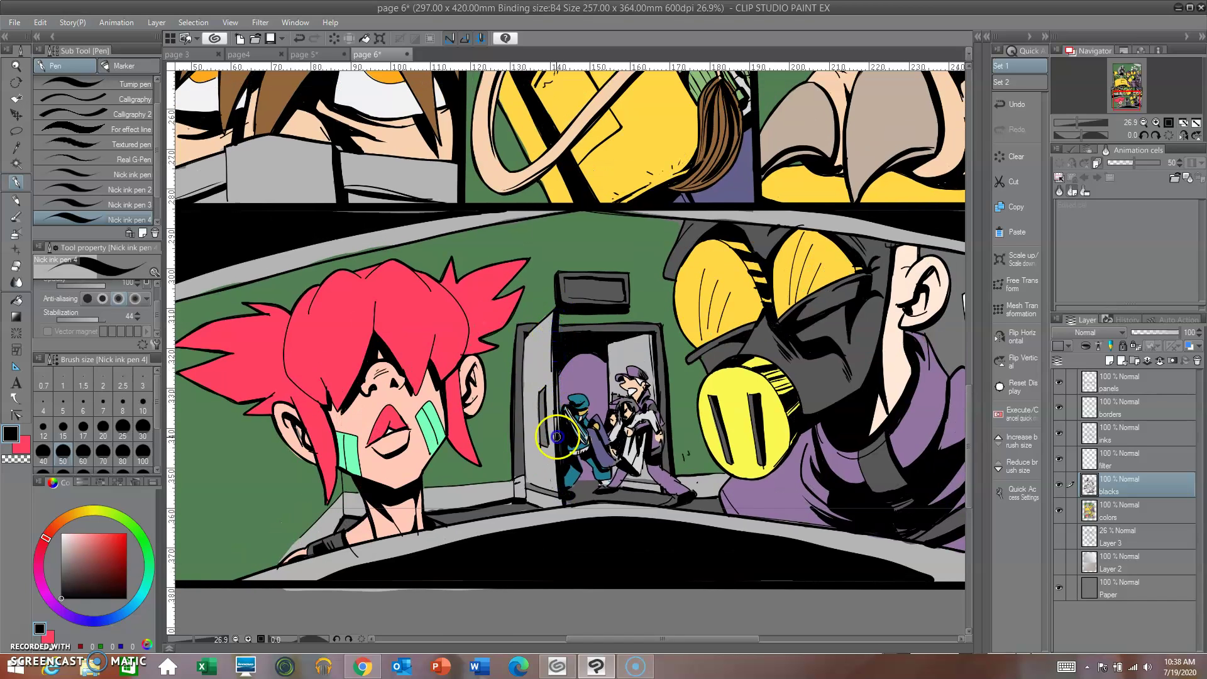
- Ink the door frame's right edge
{"action": "key", "text": "space"}
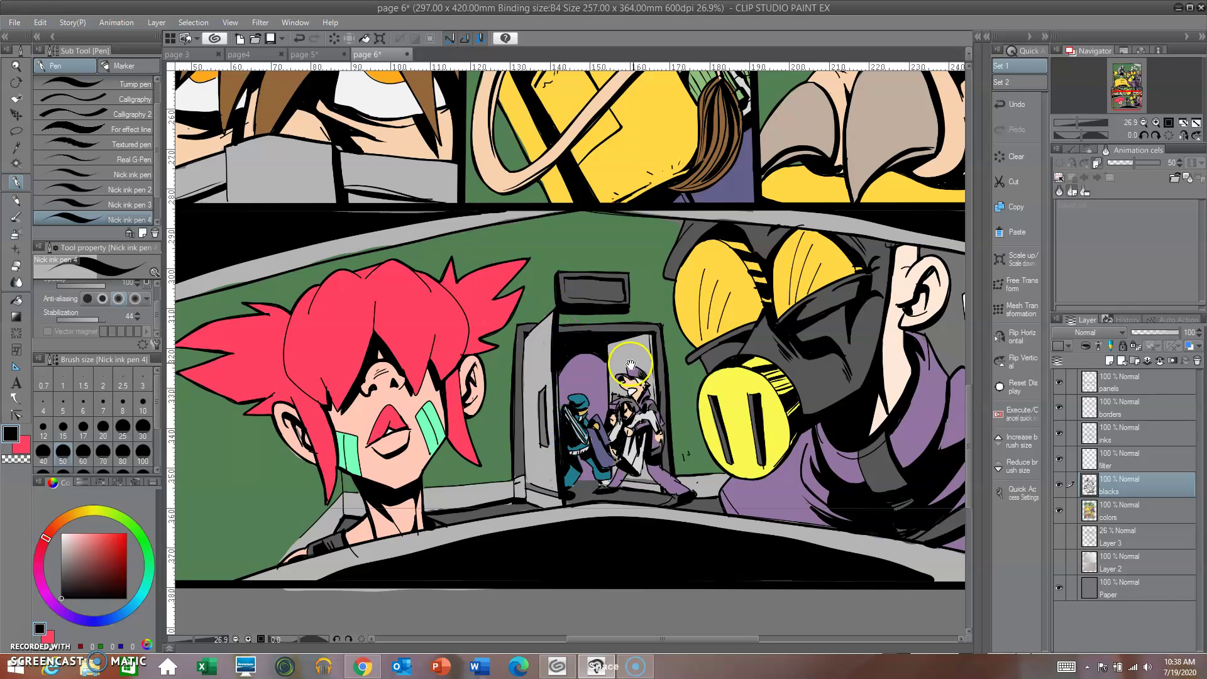
{"action": "left_click_drag", "start_coordinate": [681, 318], "coordinate": [664, 272]}
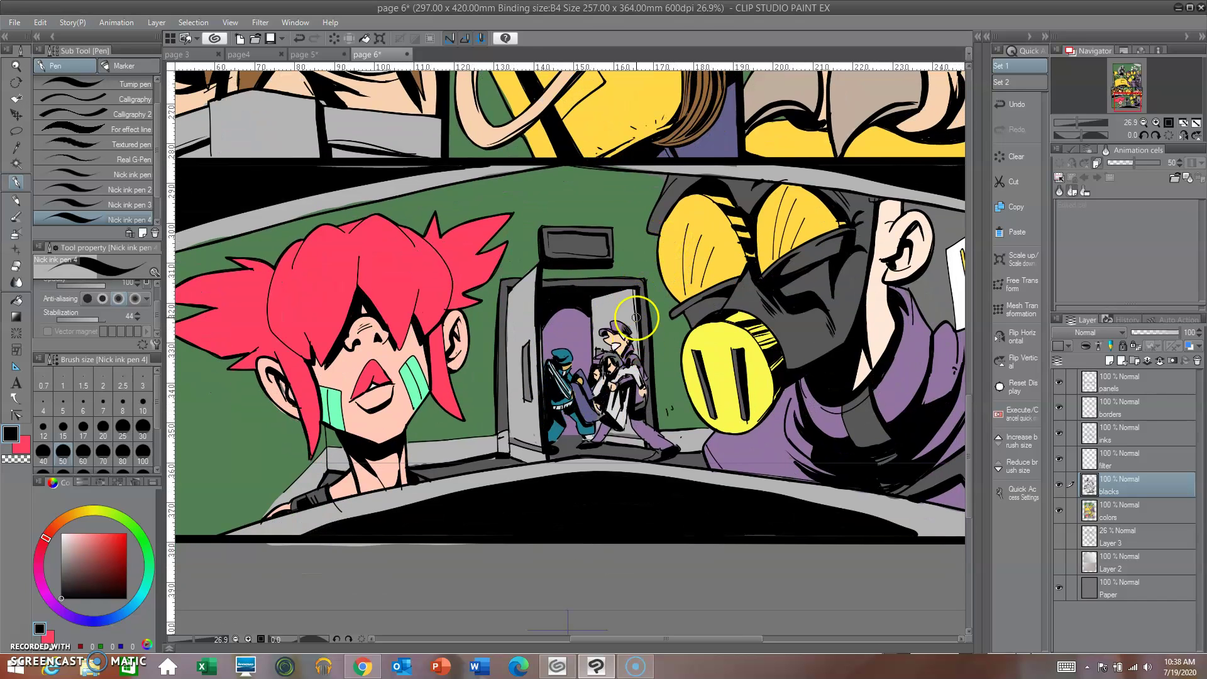
{"action": "mouse_move", "coordinate": [640, 338]}
{"action": "left_mouse_down"}
{"action": "mouse_move", "coordinate": [639, 356]}
{"action": "mouse_move", "coordinate": [635, 316]}
{"action": "left_mouse_up"}
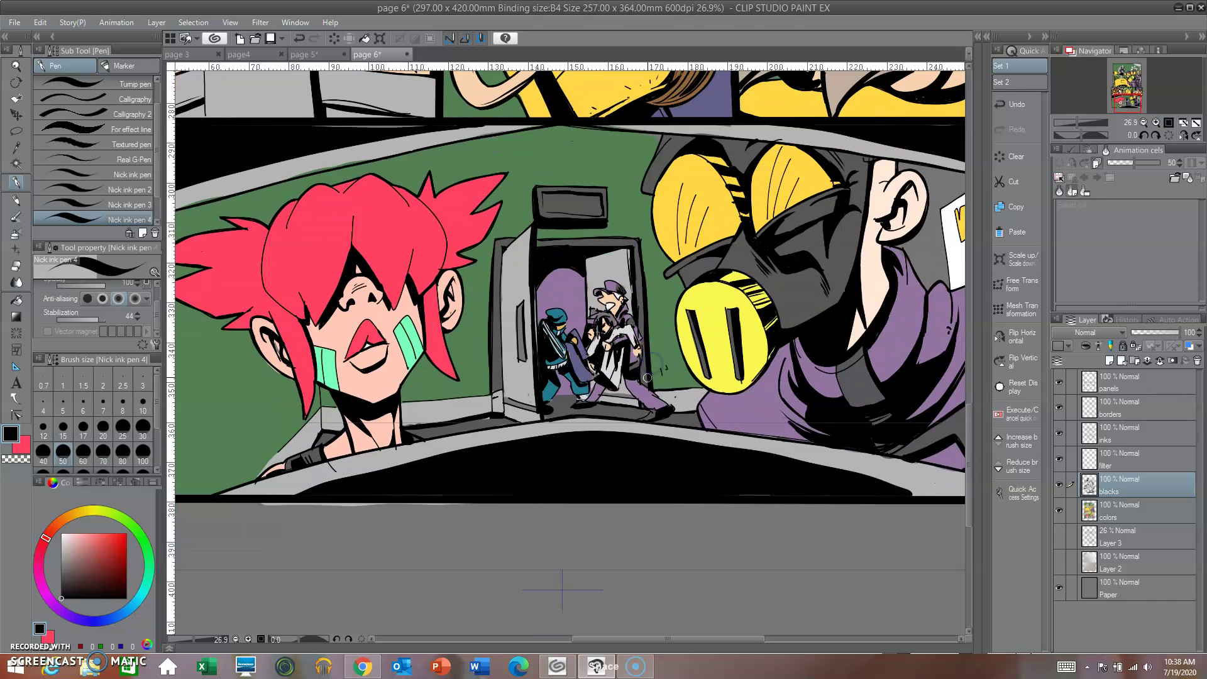
{"action": "left_click_drag", "start_coordinate": [646, 376], "coordinate": [641, 269]}
{"action": "mouse_move", "coordinate": [645, 326]}
{"action": "left_mouse_down"}
{"action": "mouse_move", "coordinate": [640, 263]}
{"action": "mouse_move", "coordinate": [687, 347]}
{"action": "left_mouse_up"}
- Redo the line along the door's left edge after undoing a bottom-edge stroke
{"action": "left_click", "coordinate": [554, 507]}
{"action": "mouse_move", "coordinate": [555, 506]}
{"action": "left_mouse_down"}
{"action": "mouse_move", "coordinate": [555, 517]}
{"action": "mouse_move", "coordinate": [556, 488]}
{"action": "left_mouse_up"}
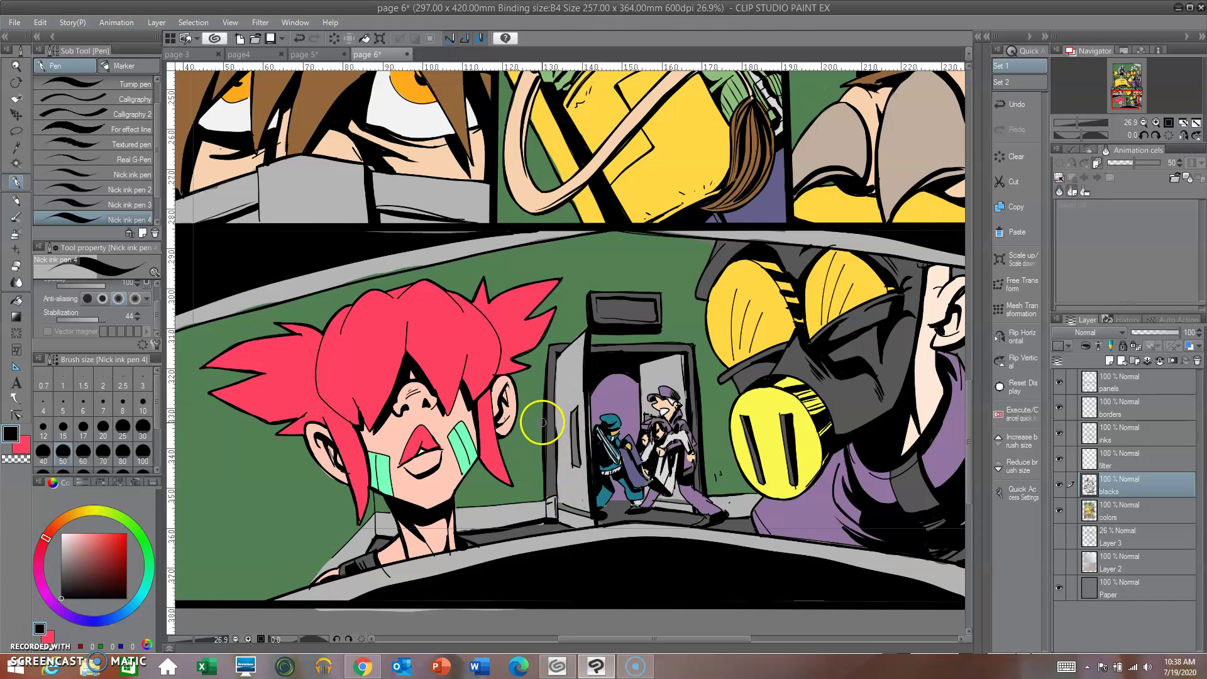
{"action": "key", "text": "ctrl+z"}
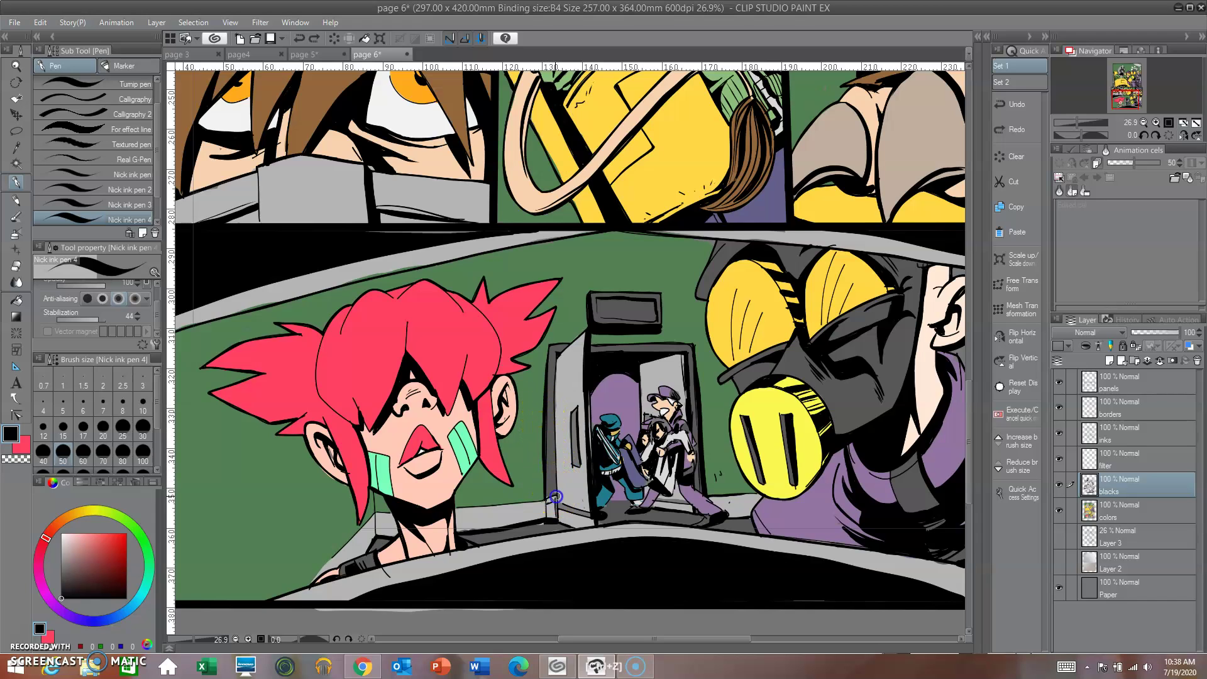
{"action": "left_click_drag", "start_coordinate": [553, 428], "coordinate": [557, 352]}
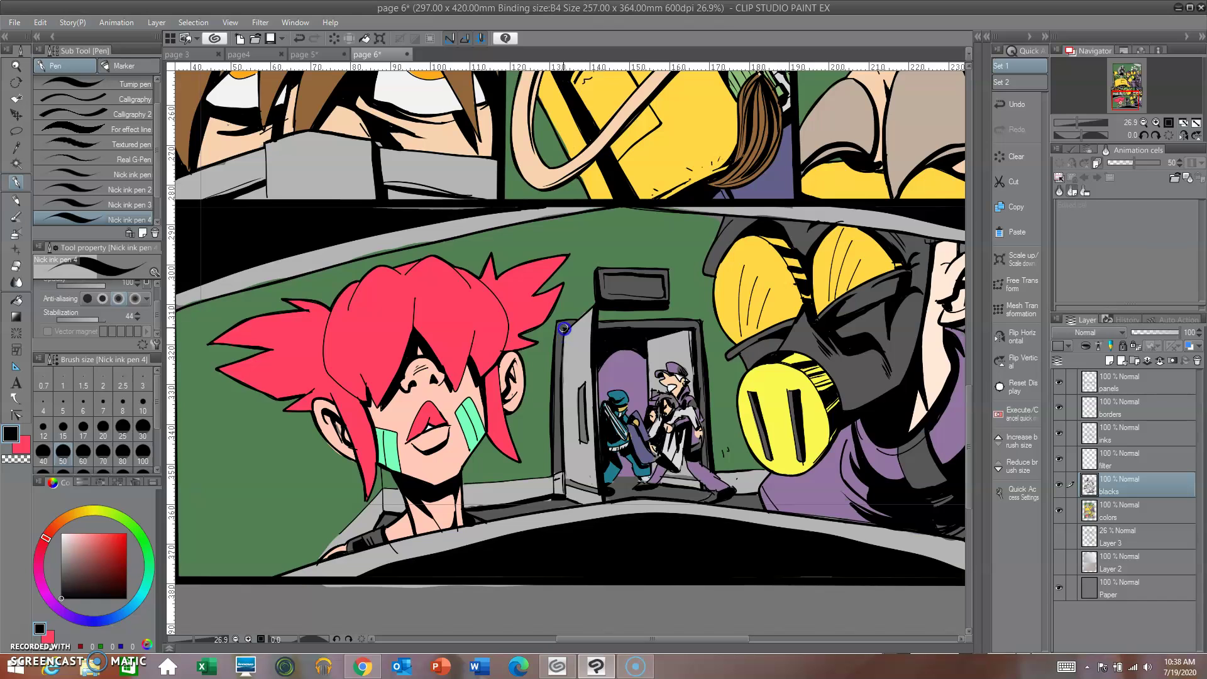
{"action": "left_click_drag", "start_coordinate": [656, 464], "coordinate": [572, 495]}
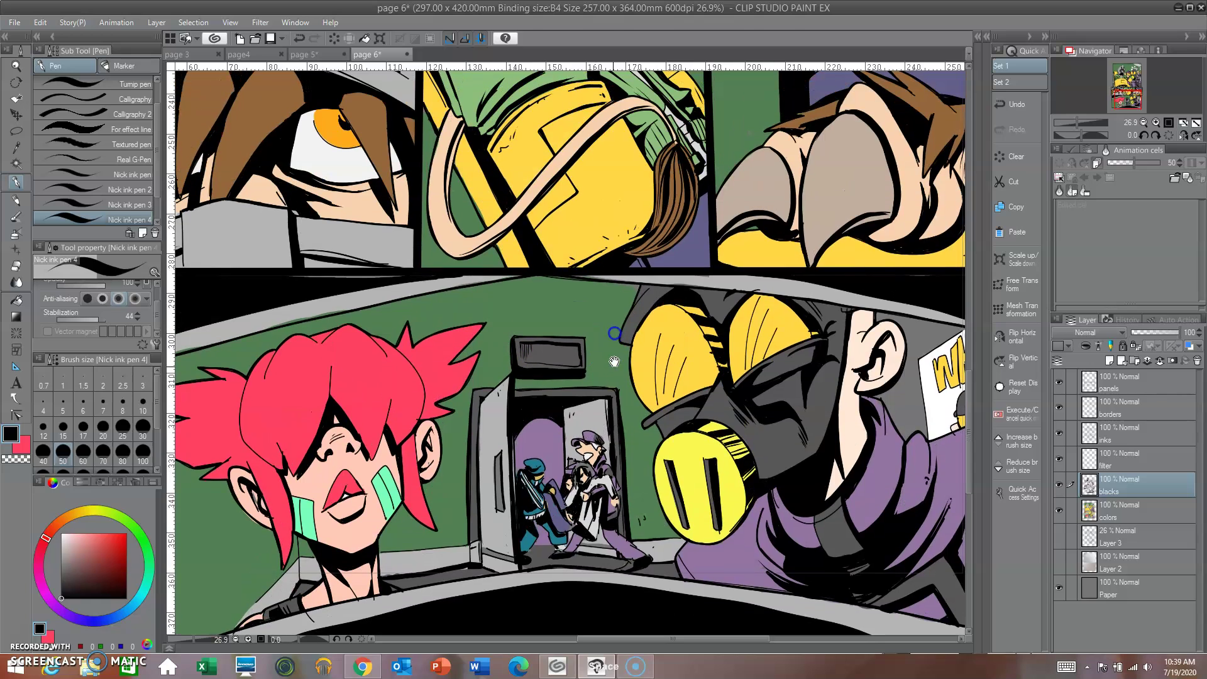
- Add a second tick mark on the green wall, then retouch the red-haired girl's neck line
{"action": "left_click_drag", "start_coordinate": [542, 317], "coordinate": [540, 350]}
{"action": "left_click_drag", "start_coordinate": [561, 306], "coordinate": [620, 341]}
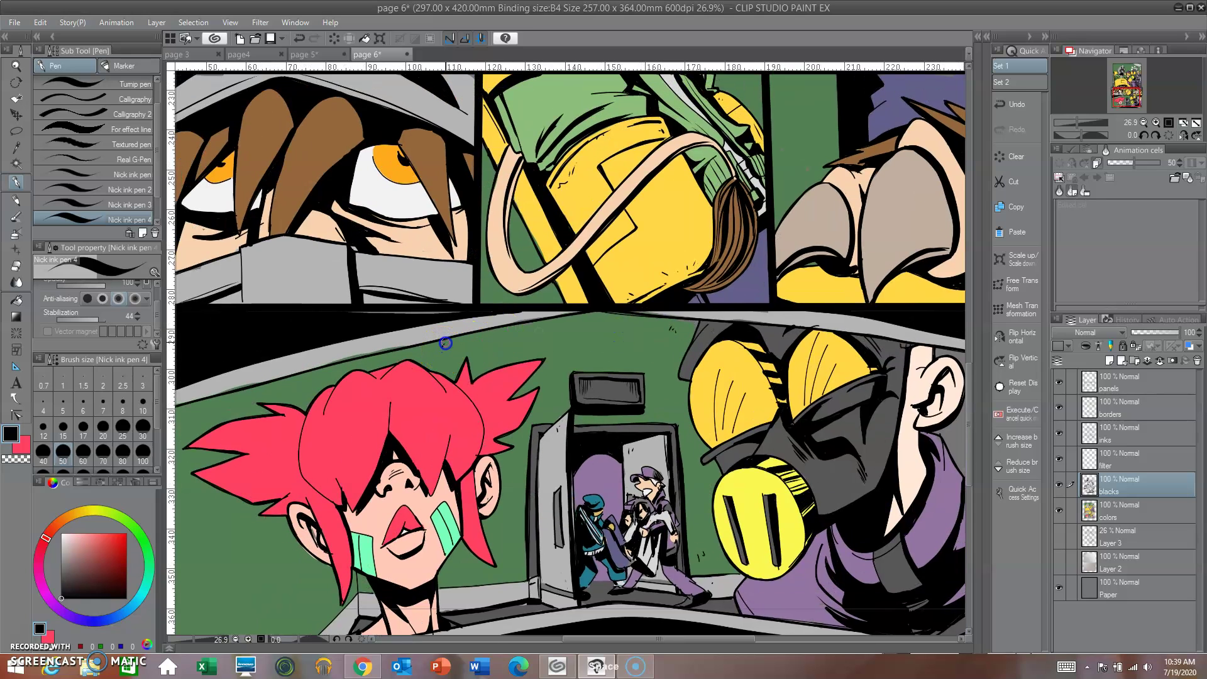
{"action": "left_click_drag", "start_coordinate": [456, 344], "coordinate": [671, 351]}
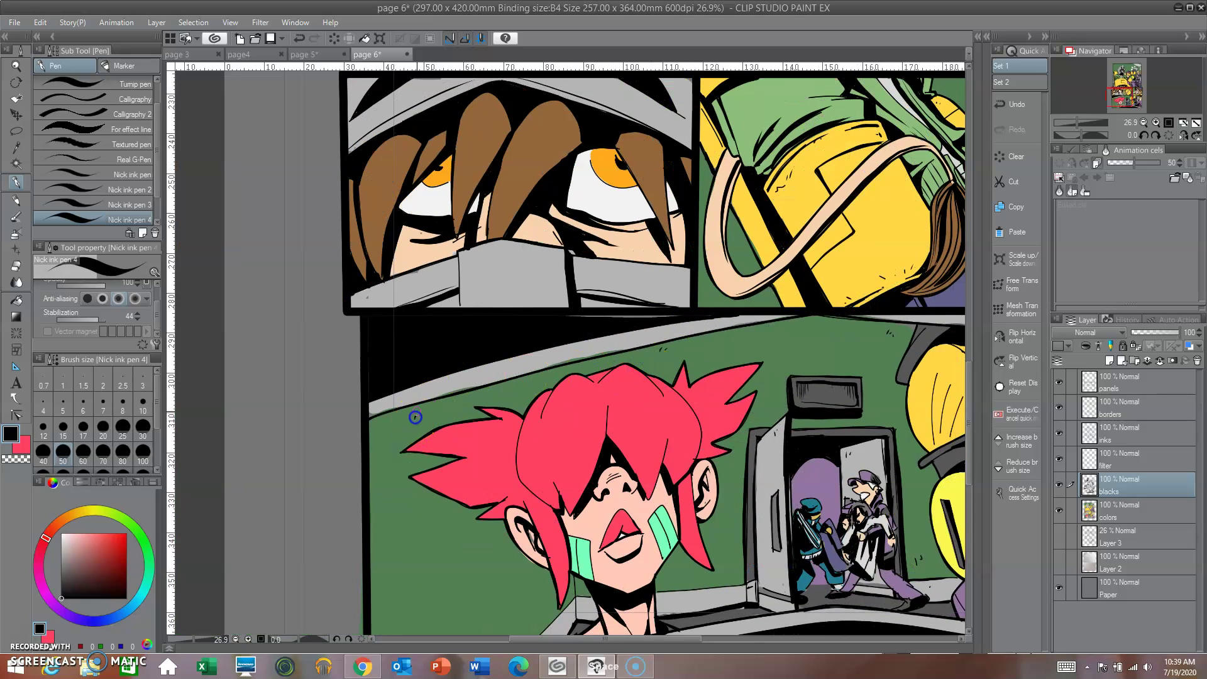
{"action": "left_click_drag", "start_coordinate": [424, 412], "coordinate": [421, 417]}
{"action": "left_click_drag", "start_coordinate": [639, 532], "coordinate": [522, 361]}
{"action": "mouse_move", "coordinate": [463, 418]}
{"action": "left_mouse_down"}
{"action": "mouse_move", "coordinate": [457, 406]}
{"action": "mouse_move", "coordinate": [395, 496]}
{"action": "mouse_move", "coordinate": [431, 445]}
{"action": "mouse_move", "coordinate": [464, 427]}
{"action": "left_mouse_up"}
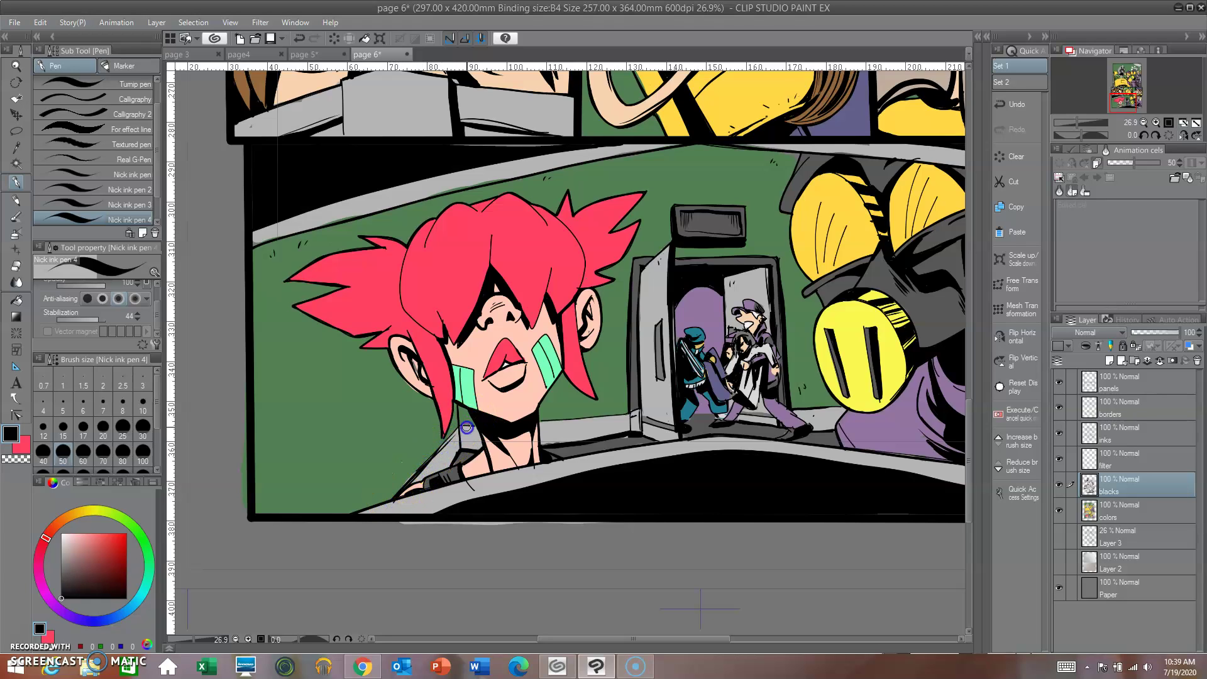
{"action": "mouse_move", "coordinate": [552, 423]}
{"action": "left_mouse_down"}
{"action": "mouse_move", "coordinate": [542, 423]}
{"action": "mouse_move", "coordinate": [619, 412]}
{"action": "left_mouse_up"}
{"action": "left_click", "coordinate": [684, 378]}
{"action": "left_click", "coordinate": [798, 409]}
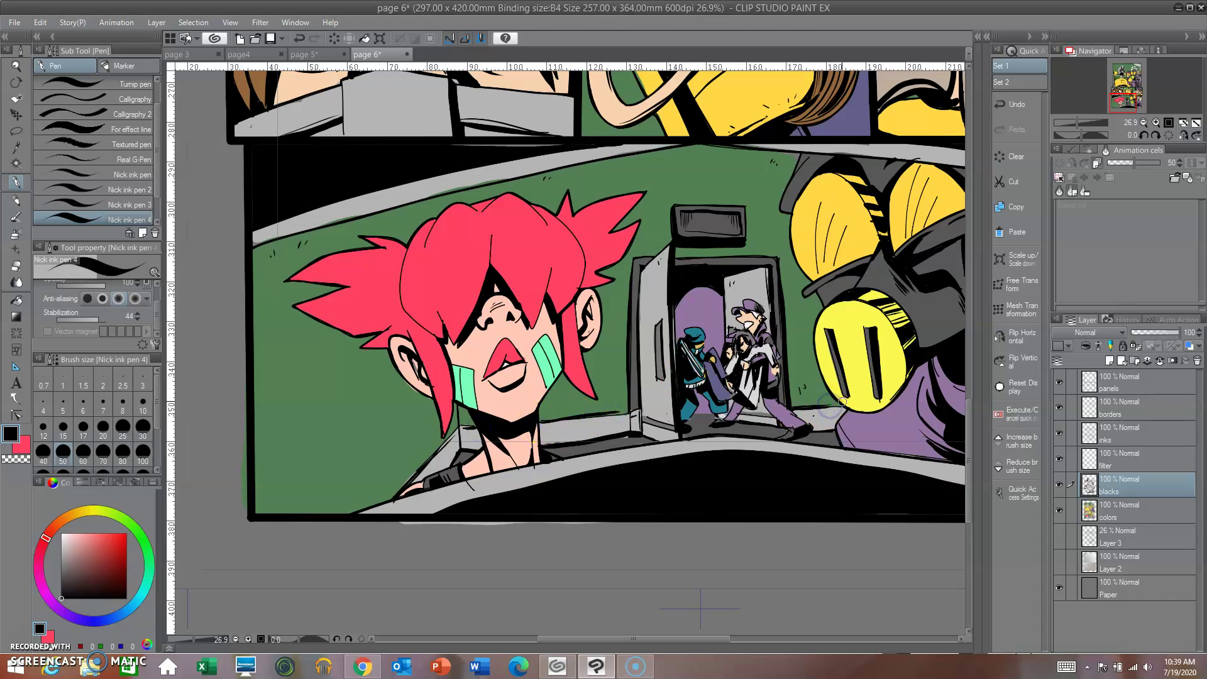
- Add black ink strokes to the gas mask
{"action": "left_click_drag", "start_coordinate": [865, 397], "coordinate": [761, 422]}
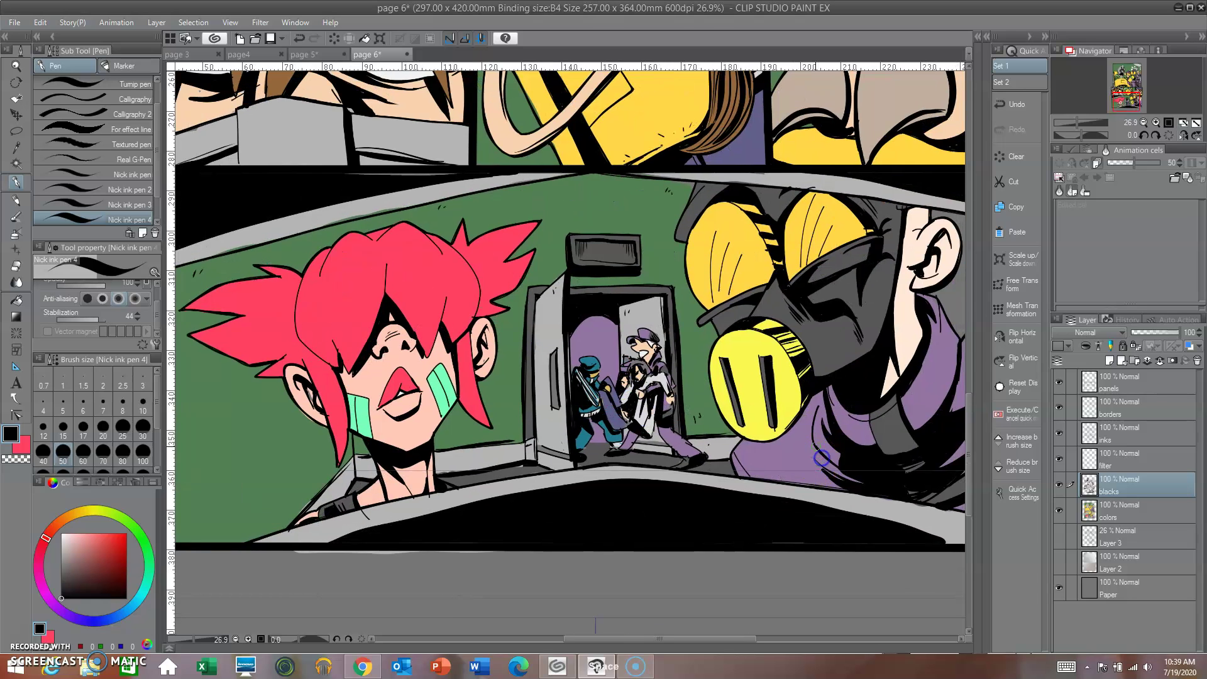
{"action": "left_click", "coordinate": [831, 340]}
{"action": "left_click_drag", "start_coordinate": [846, 308], "coordinate": [861, 341]}
{"action": "left_click_drag", "start_coordinate": [897, 233], "coordinate": [888, 300]}
{"action": "mouse_move", "coordinate": [876, 371]}
{"action": "left_mouse_down"}
{"action": "mouse_move", "coordinate": [880, 299]}
{"action": "mouse_move", "coordinate": [795, 361]}
{"action": "left_mouse_up"}
- Draw an earring below the ear, fill the neck shadow black and darken the neck line
{"action": "left_click_drag", "start_coordinate": [844, 307], "coordinate": [845, 329]}
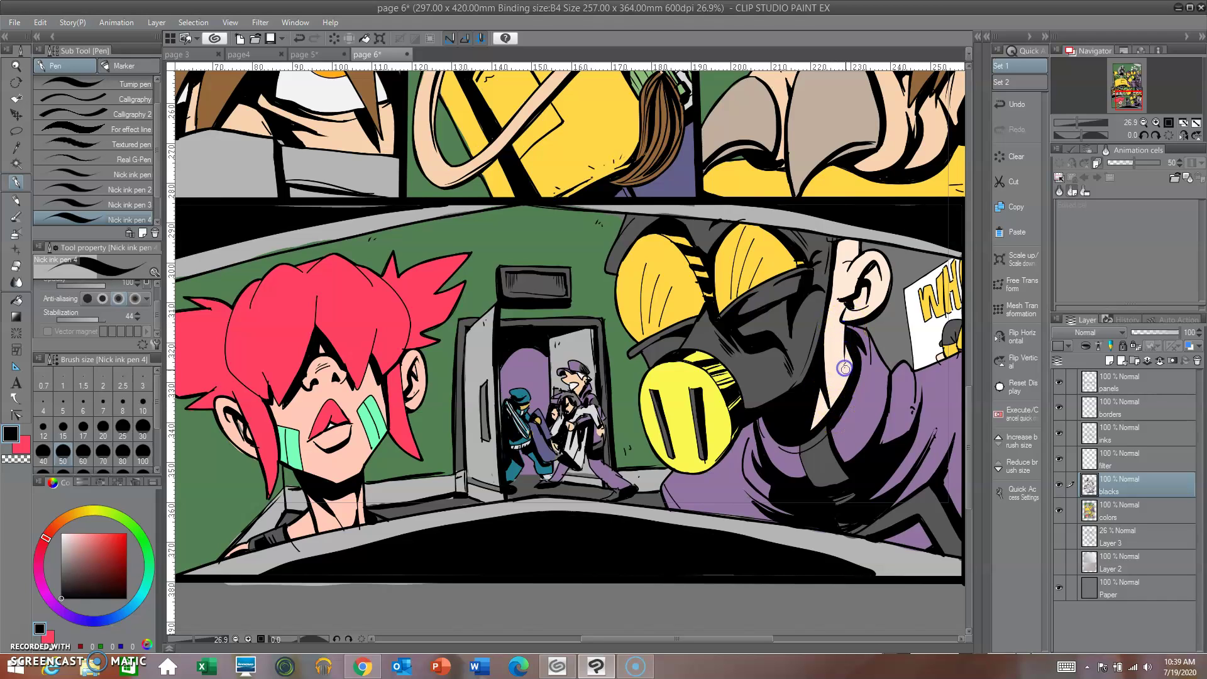
{"action": "left_click_drag", "start_coordinate": [844, 370], "coordinate": [817, 402]}
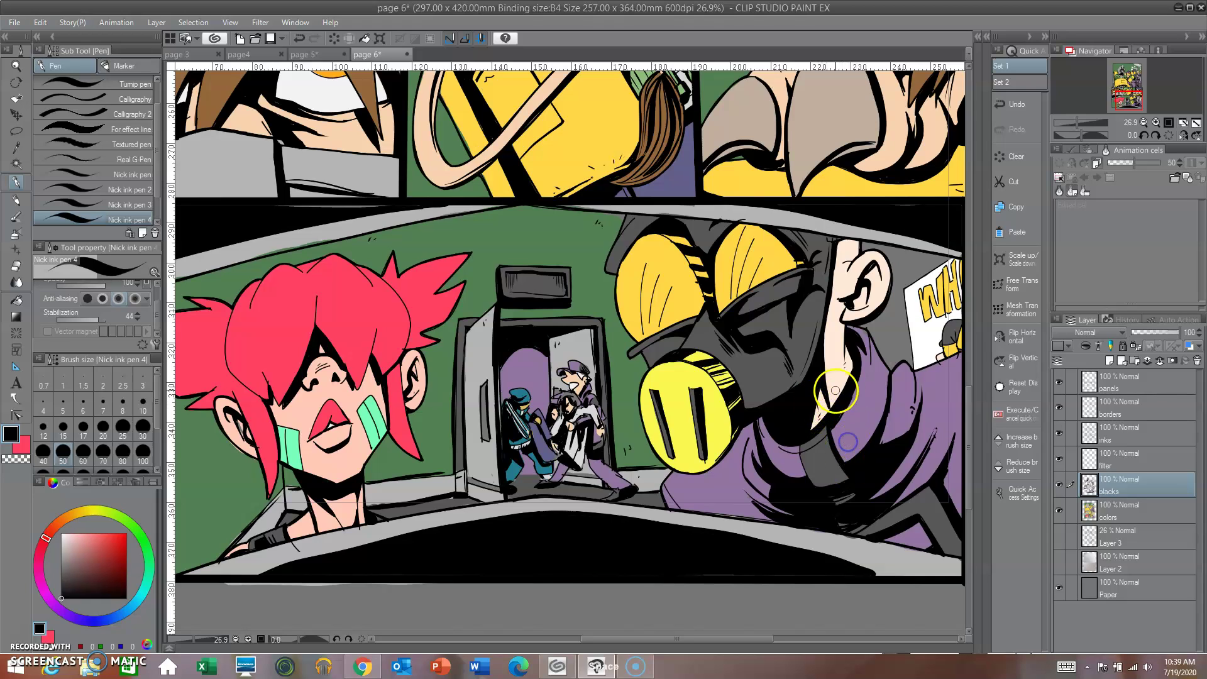
{"action": "left_click_drag", "start_coordinate": [849, 347], "coordinate": [837, 412]}
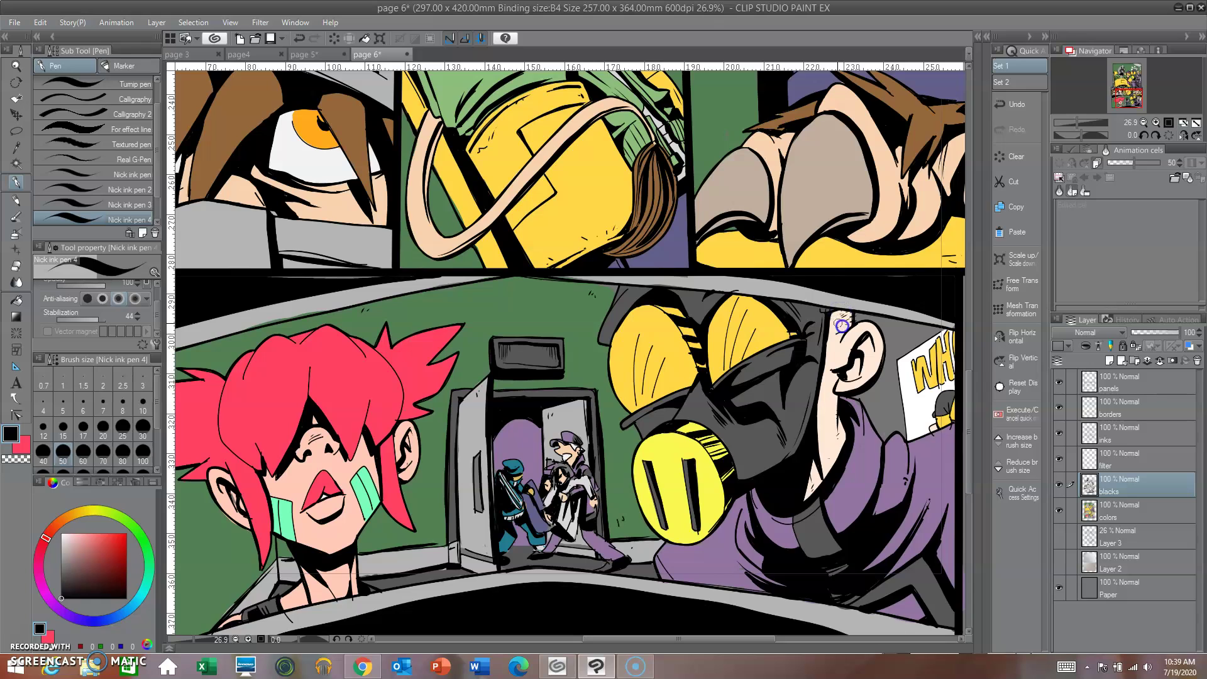
{"action": "left_click_drag", "start_coordinate": [843, 326], "coordinate": [846, 307]}
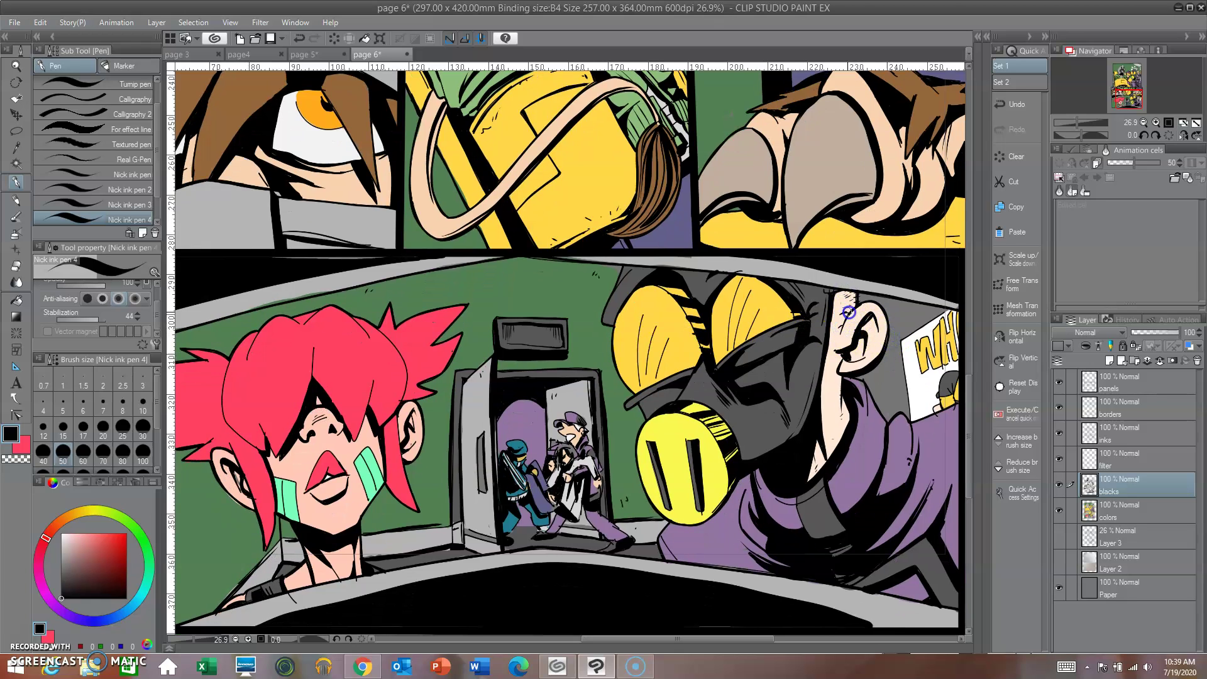
{"action": "key", "text": "space"}
{"action": "left_click_drag", "start_coordinate": [921, 393], "coordinate": [901, 354]}
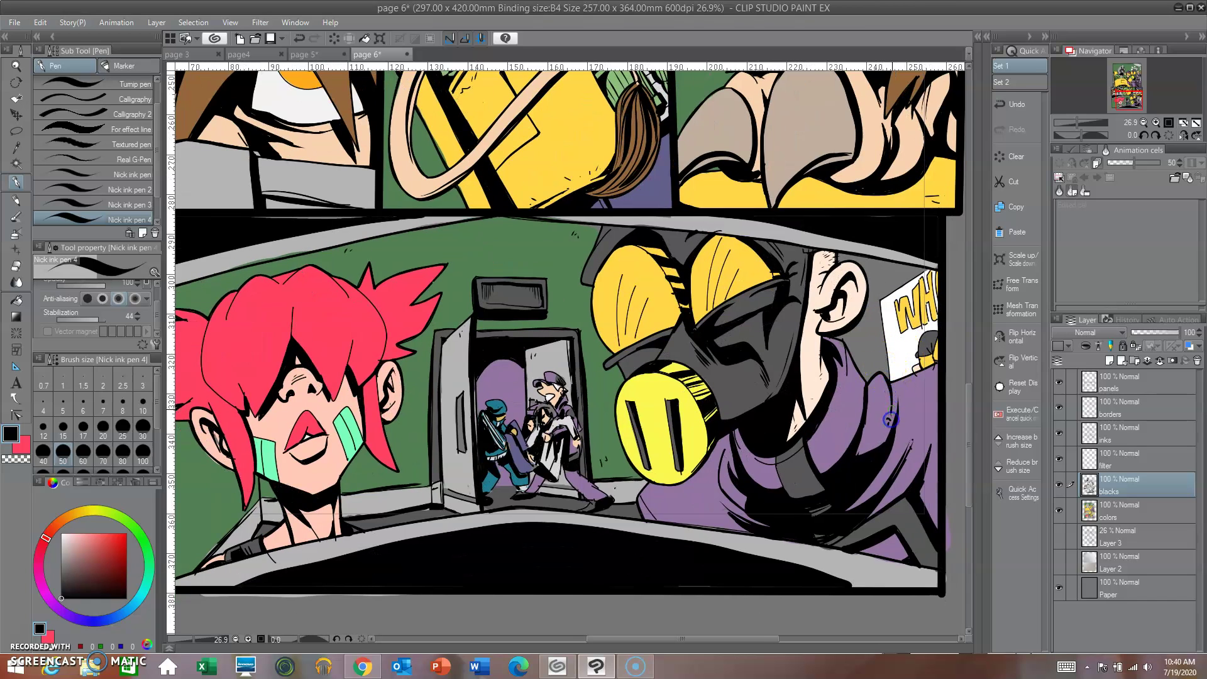
{"action": "left_click_drag", "start_coordinate": [908, 399], "coordinate": [891, 323]}
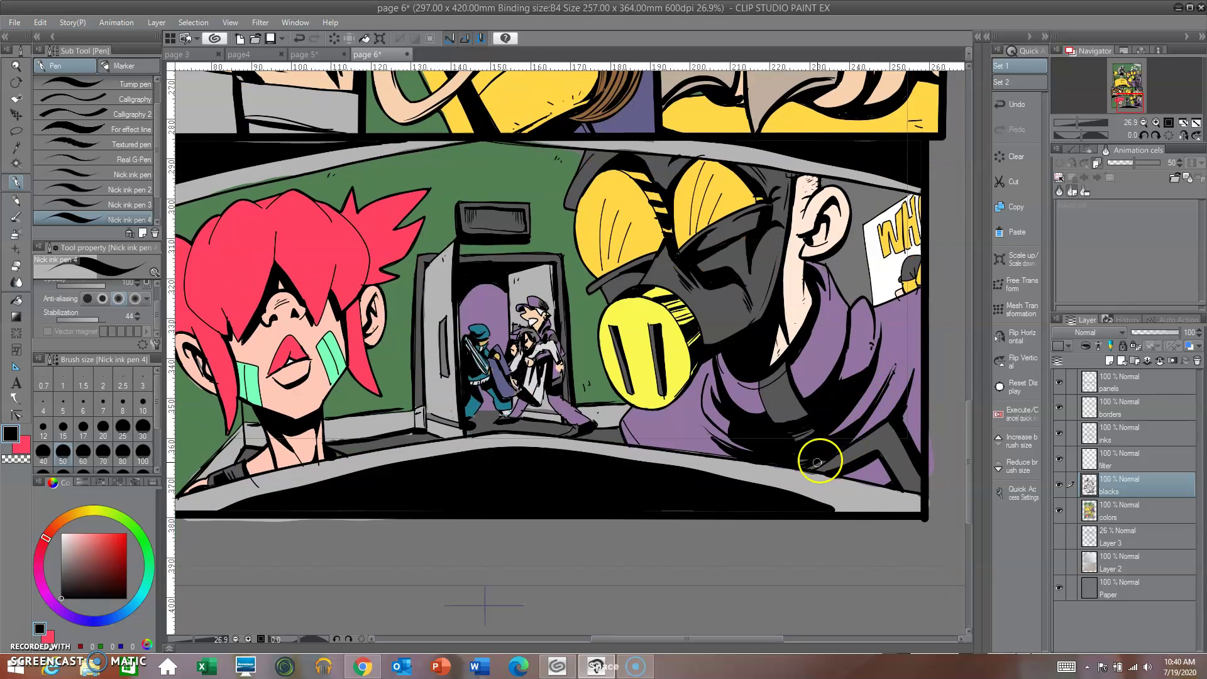